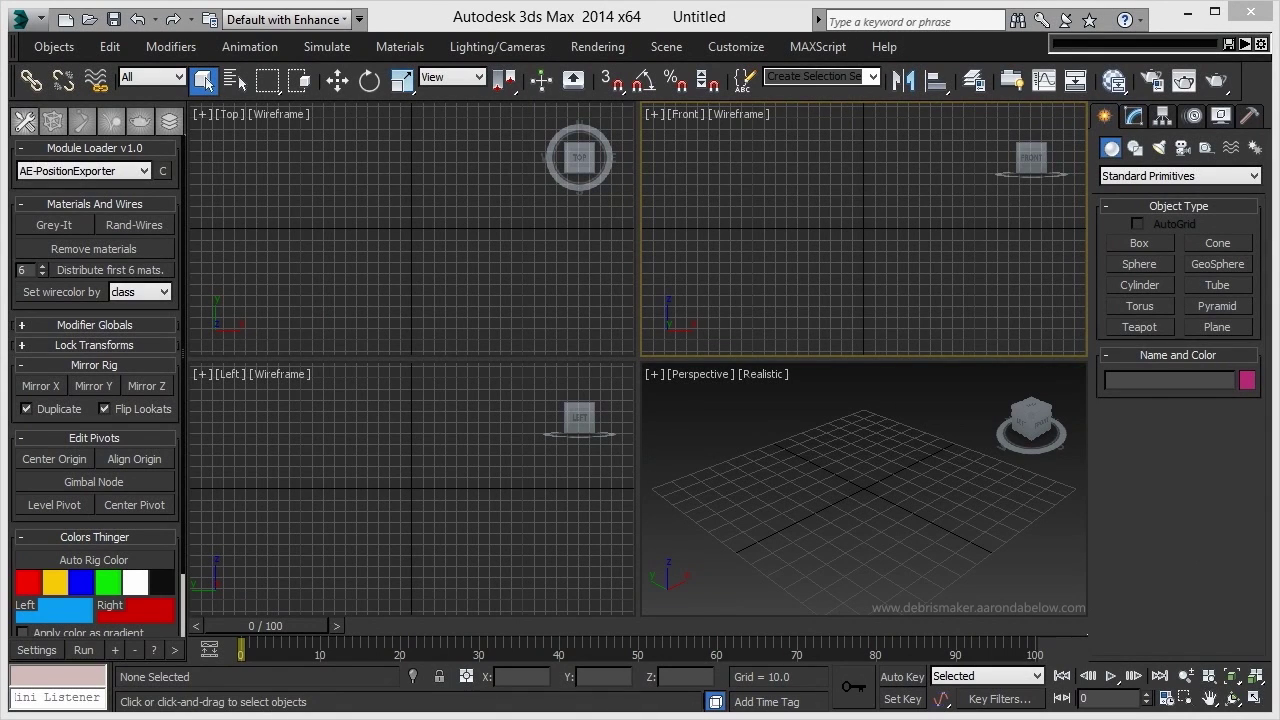
Install Debris Maker 2.0 from DebrisMaker2.0.mzp, confirm the success message, and move its window over the Front view
key(alt+Tab)
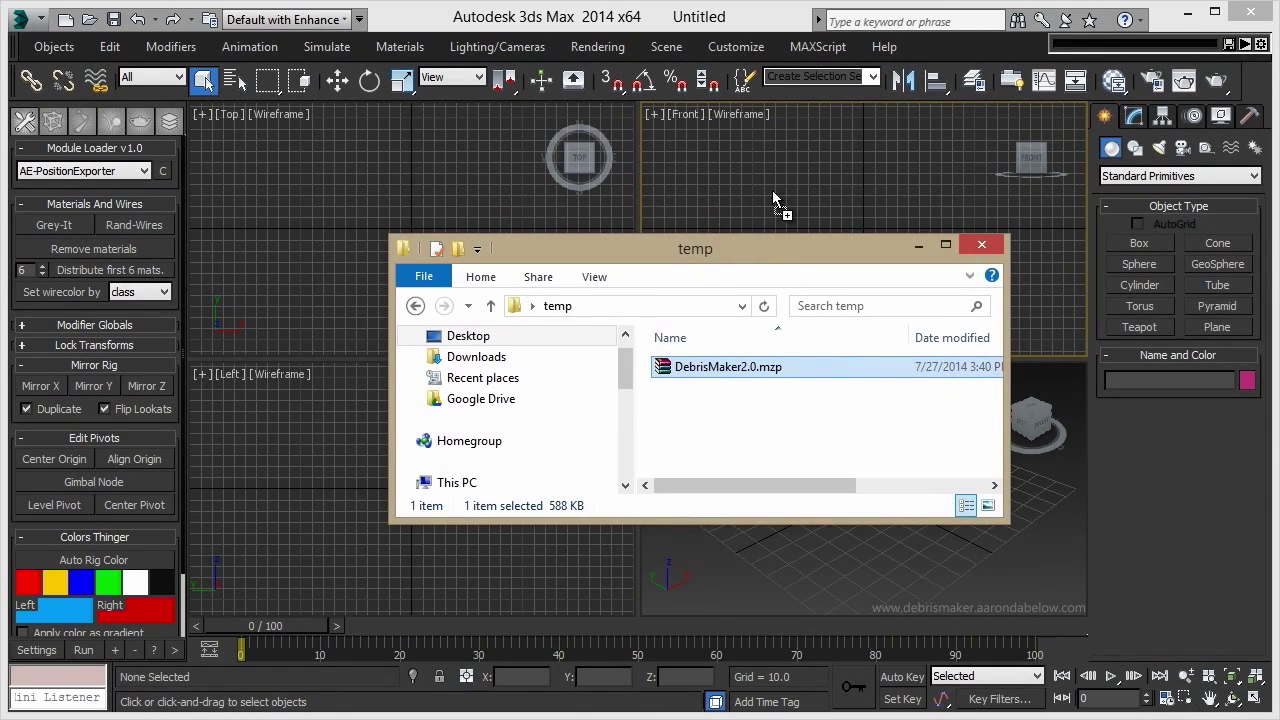
click(919, 246)
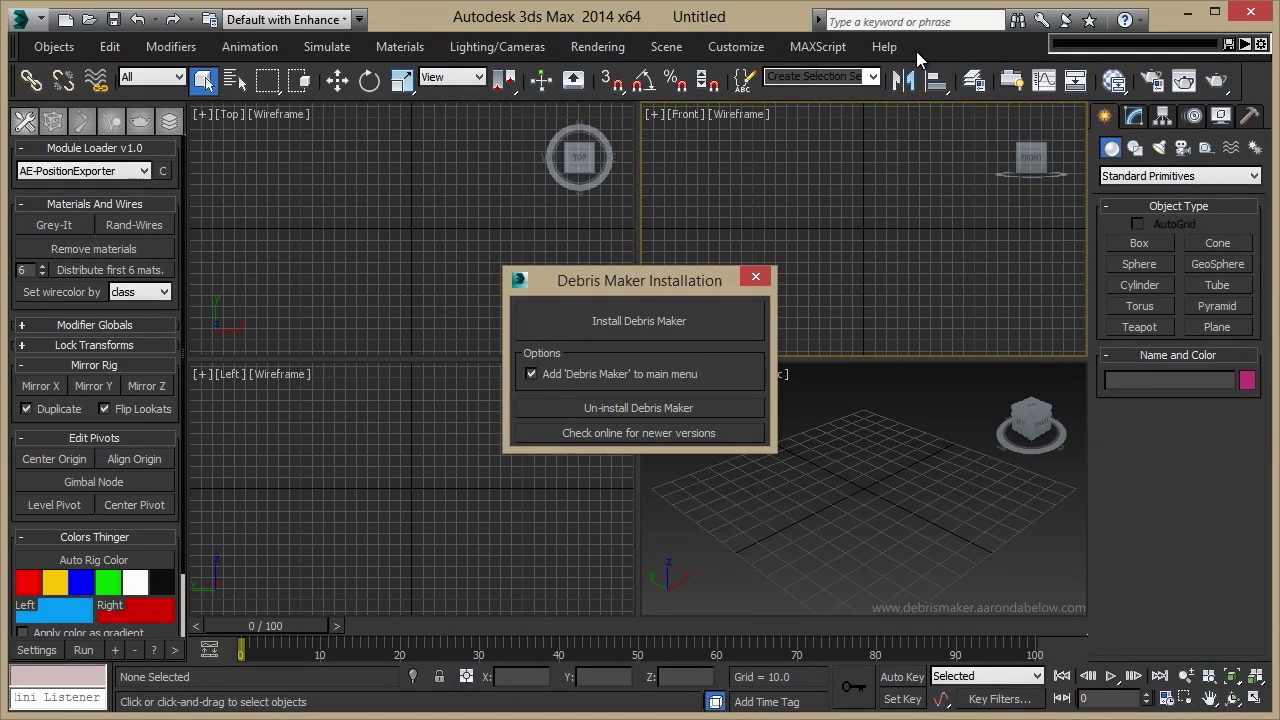
click(699, 327)
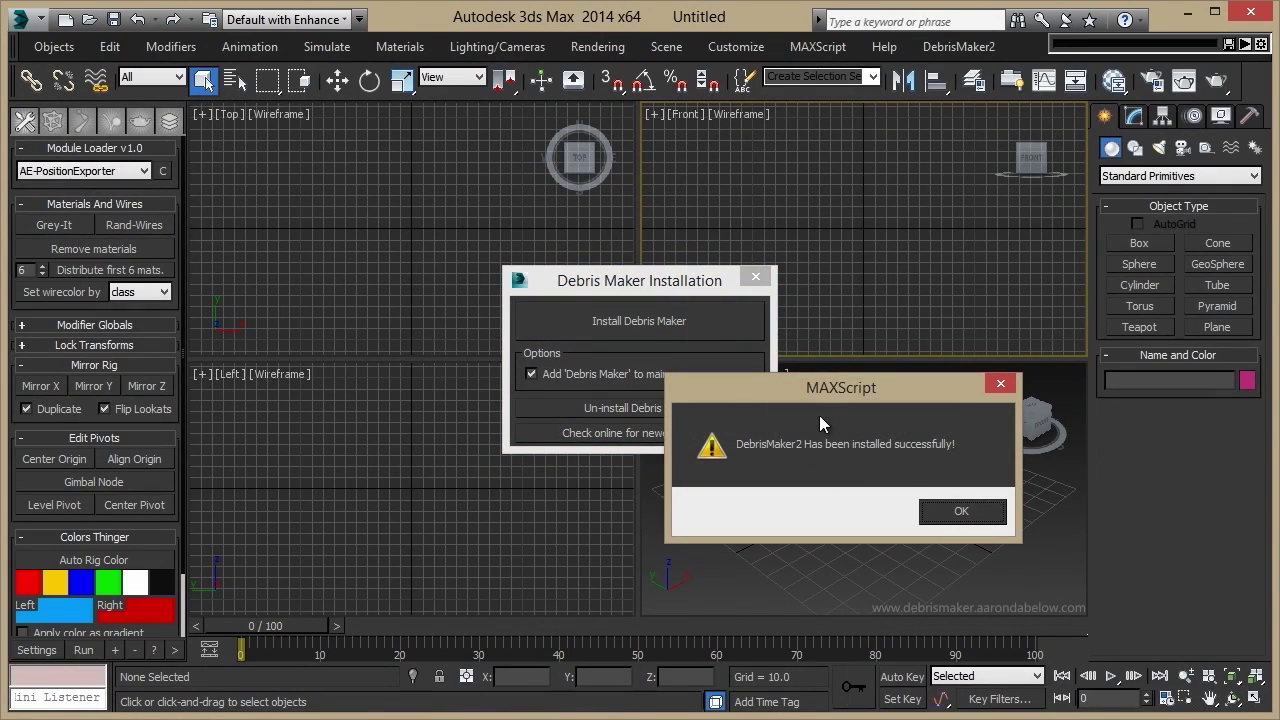
click(989, 514)
drag(241, 180, 932, 189)
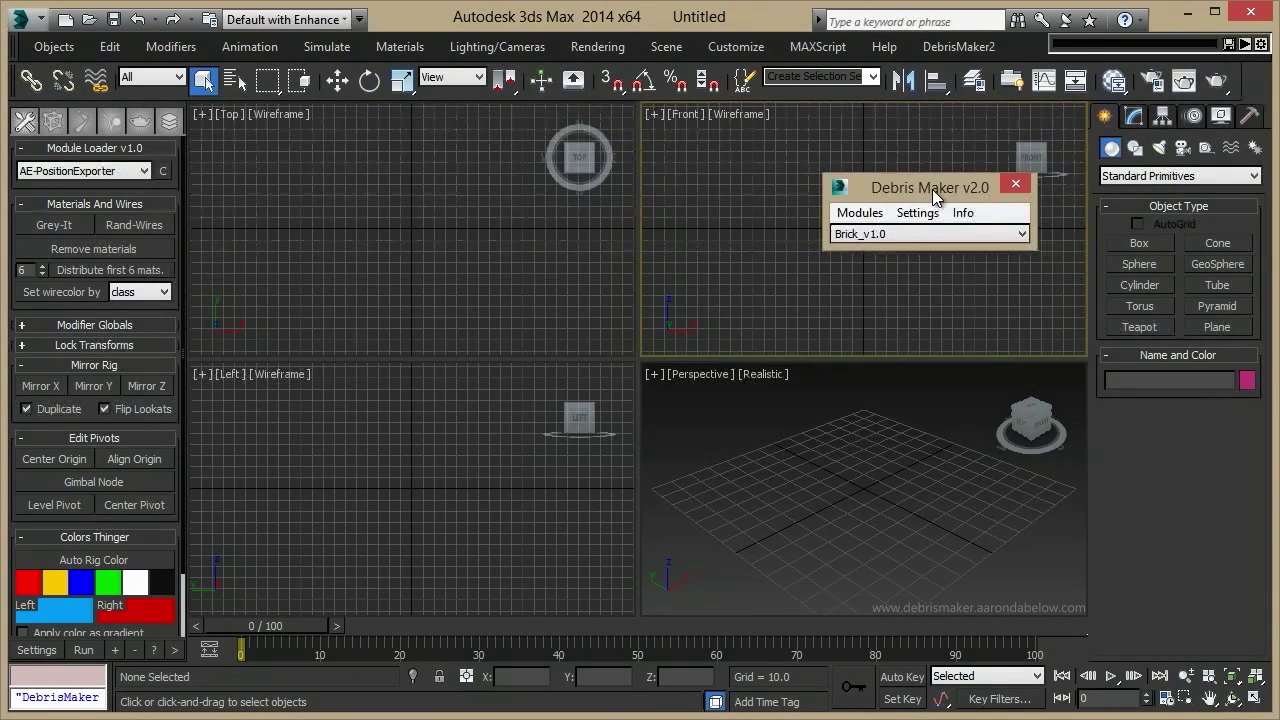
Add the DebrisMaker2 action as a button on the main toolbar through Customize > Toolbars
click(964, 46)
click(958, 100)
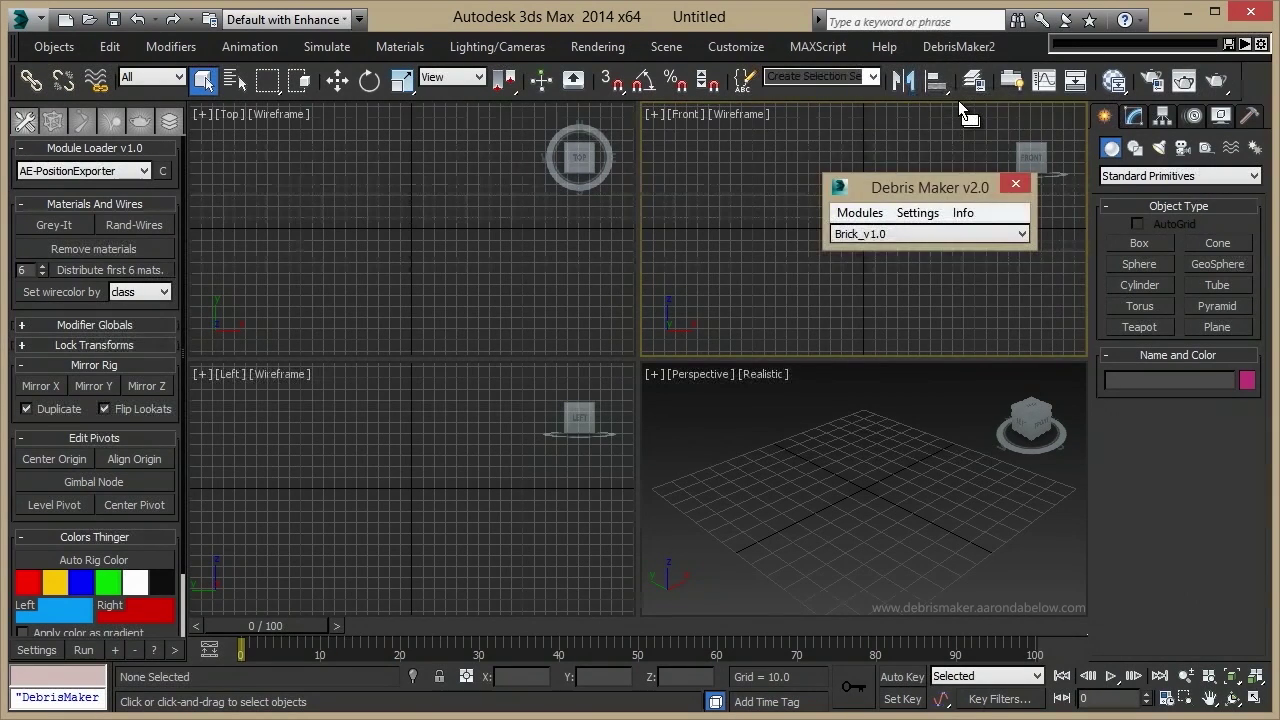
right_click(958, 98)
click(822, 108)
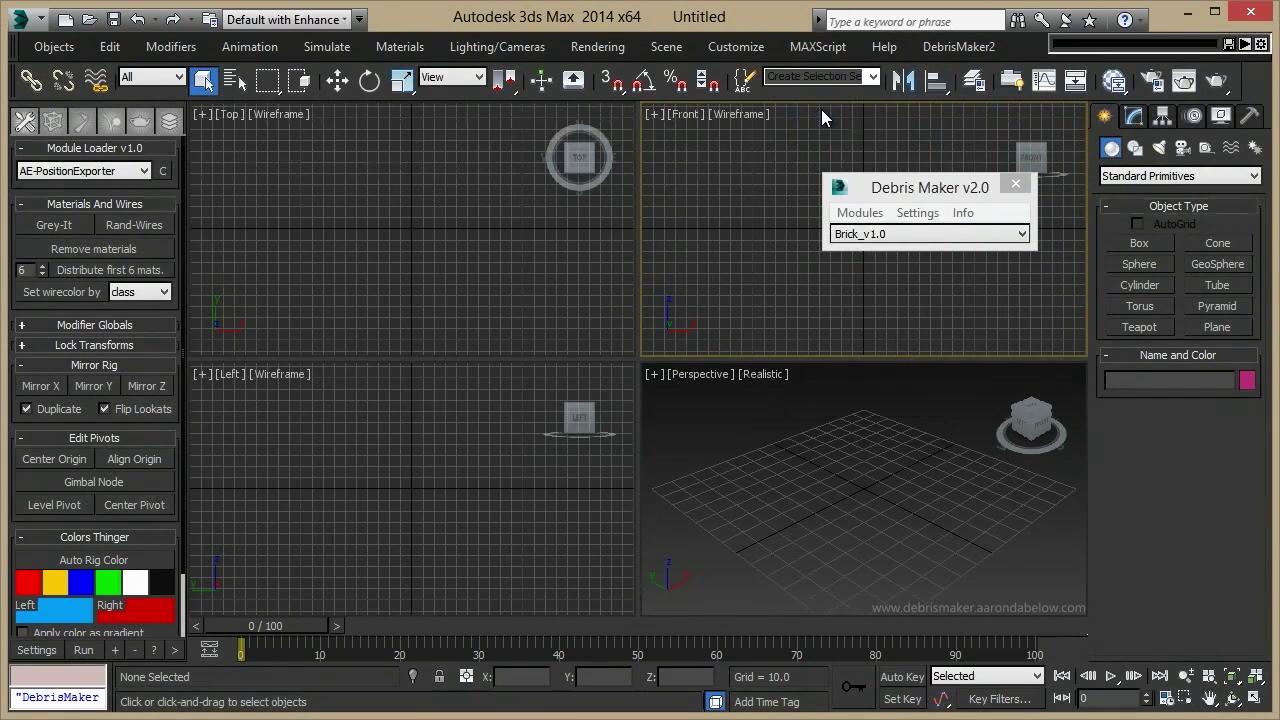
click(778, 109)
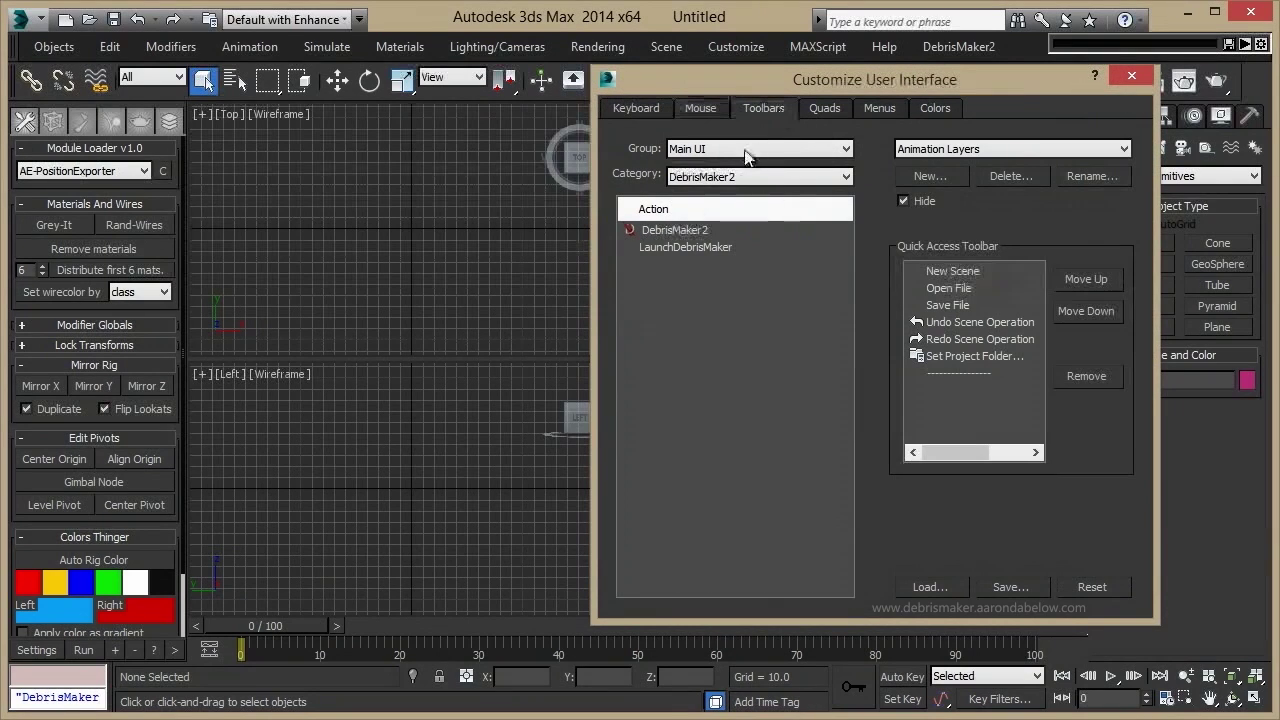
drag(676, 233, 1246, 84)
click(1246, 84)
Launch Debris Maker from the new toolbar button and browse its Modules and Info menus
click(1131, 76)
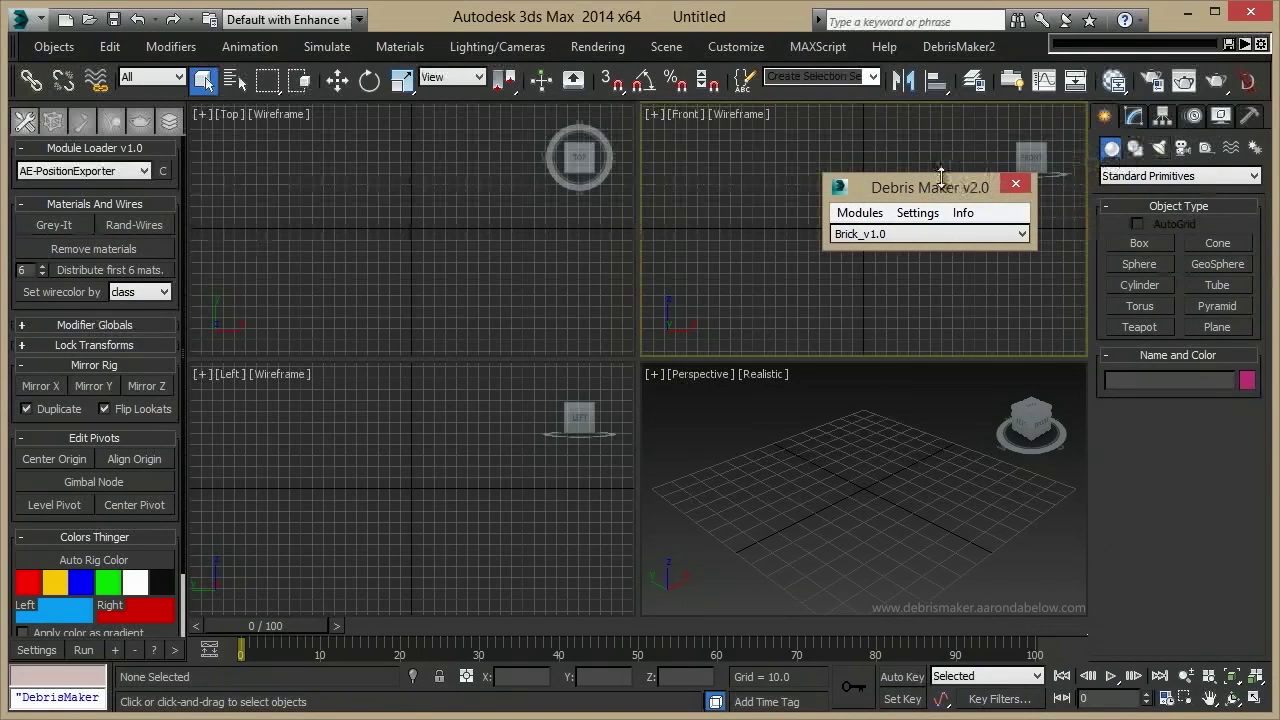
drag(937, 197, 805, 176)
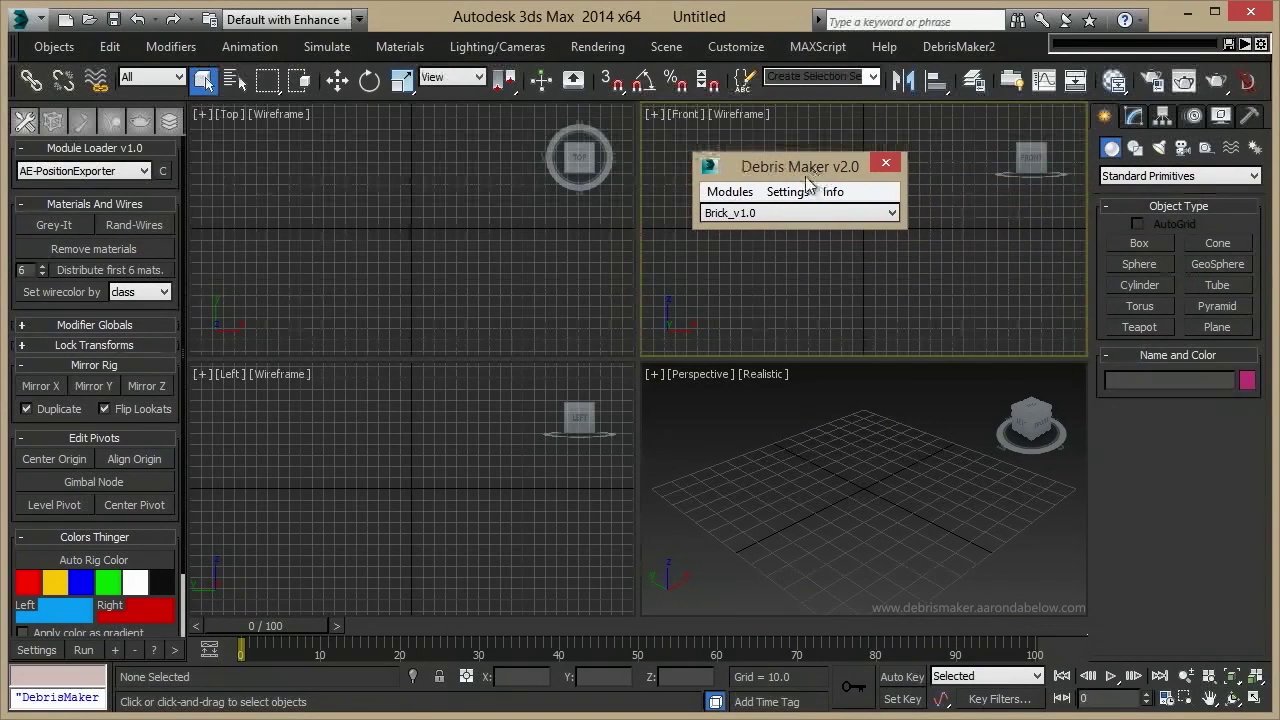
click(729, 191)
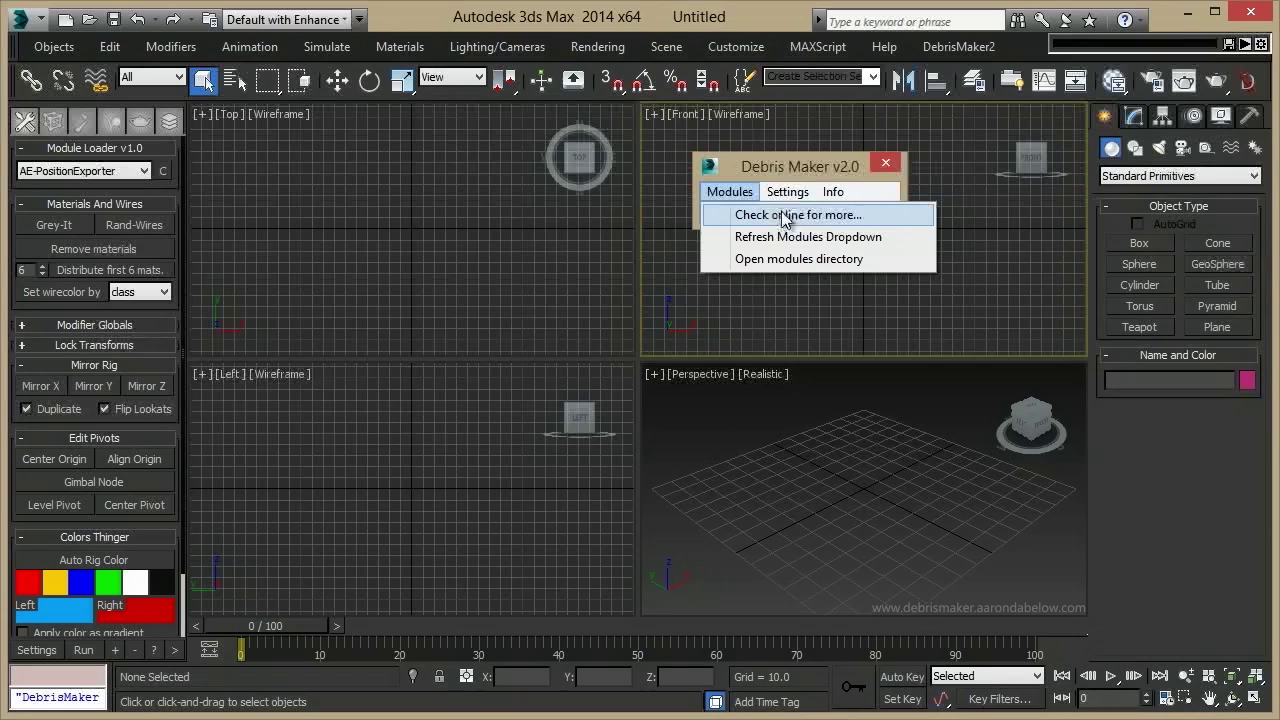
mouse_move(828, 197)
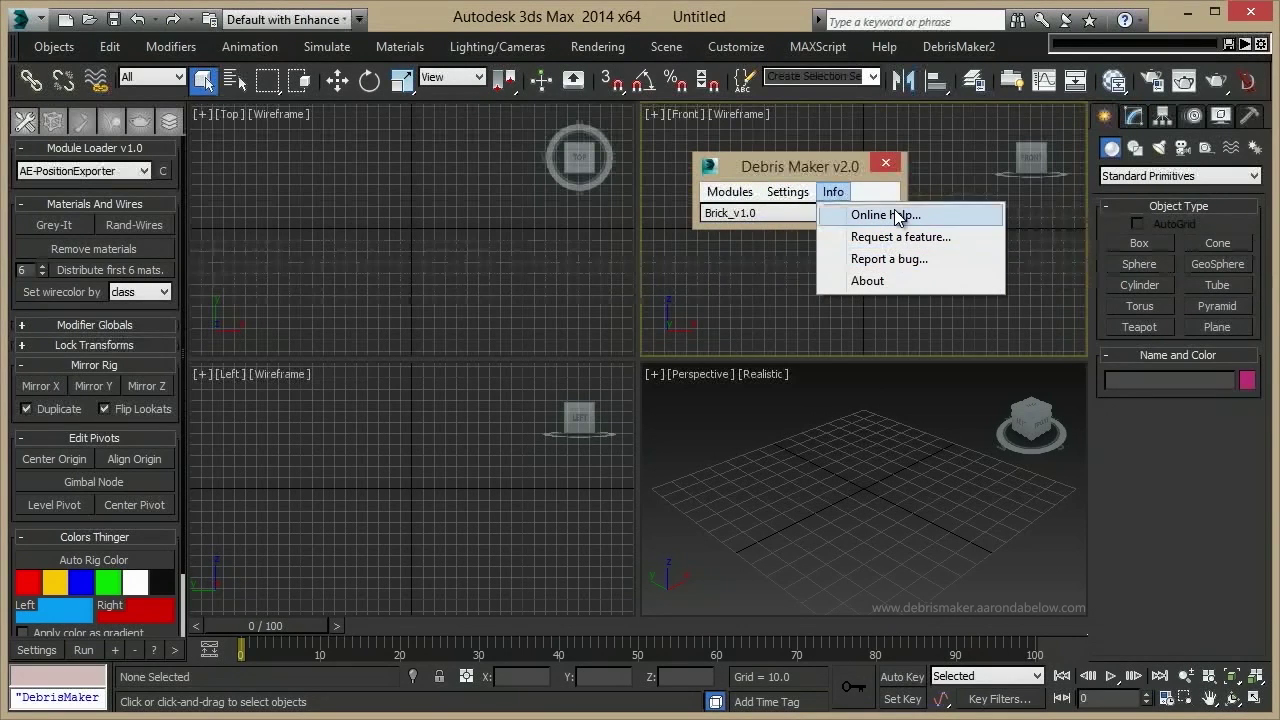
click(825, 166)
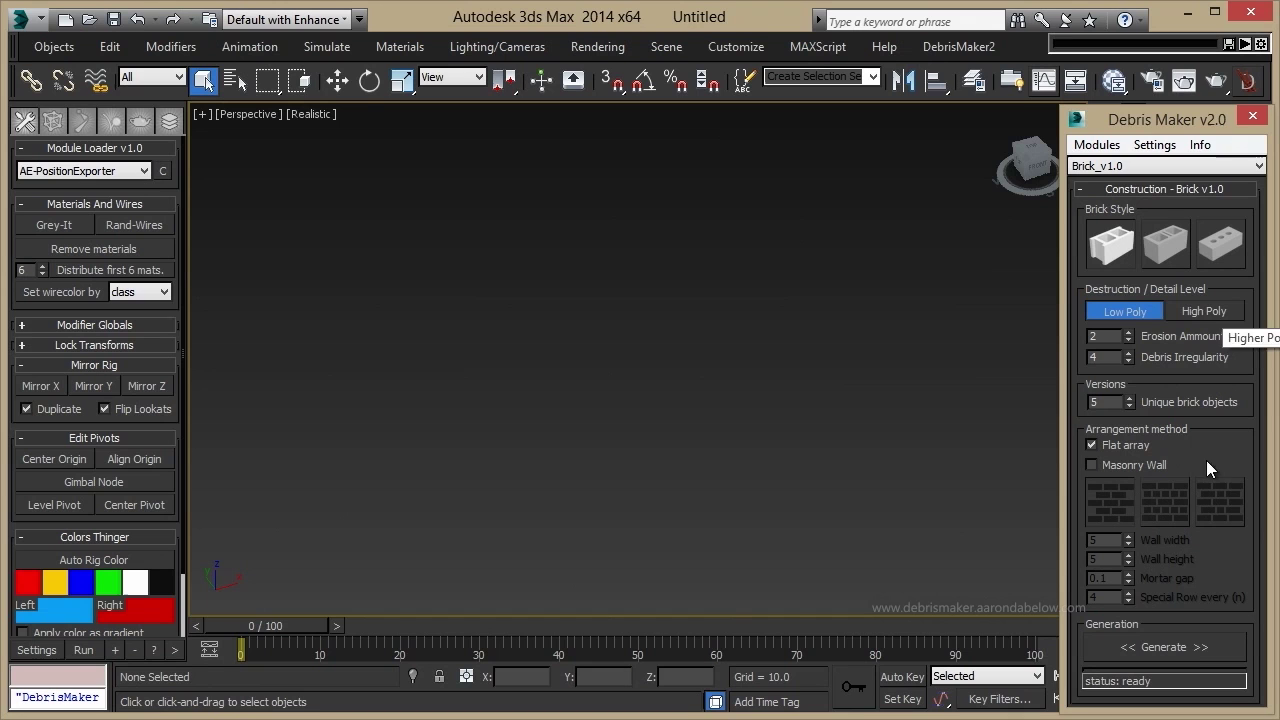
Generate a row of low-poly cinder-block bricks, check their edges, then delete them
click(1190, 649)
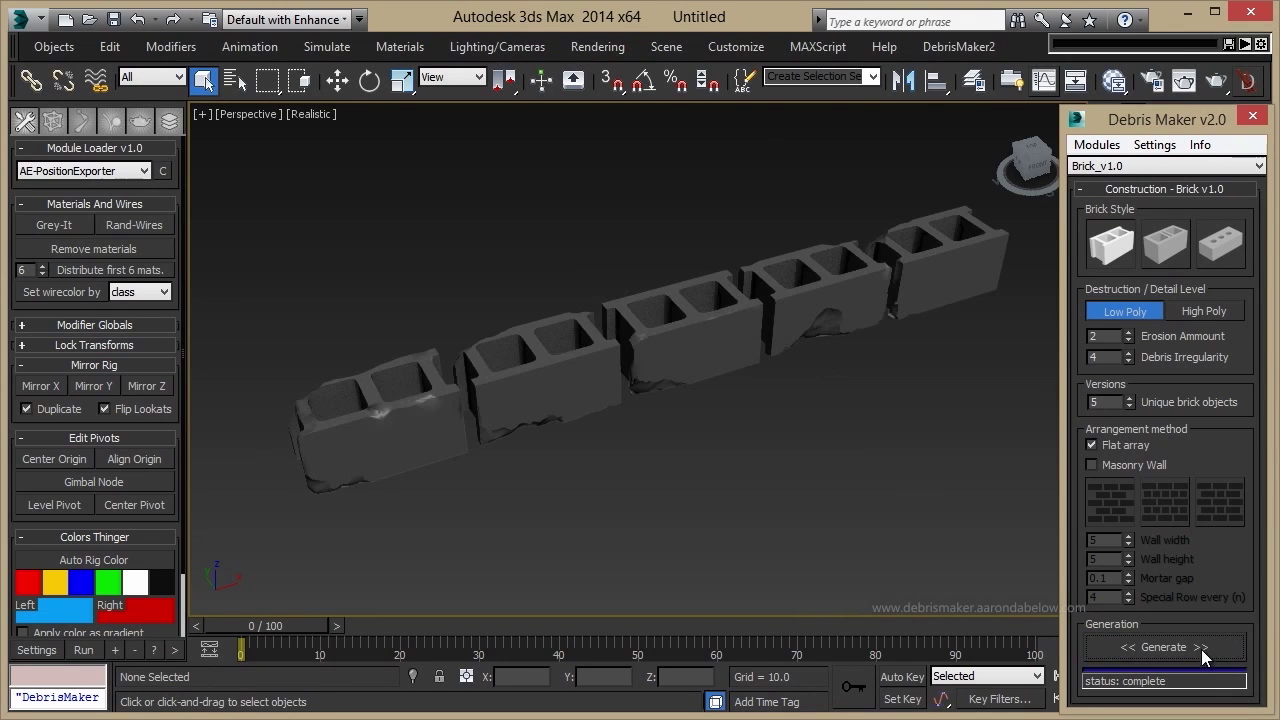
key(F4)
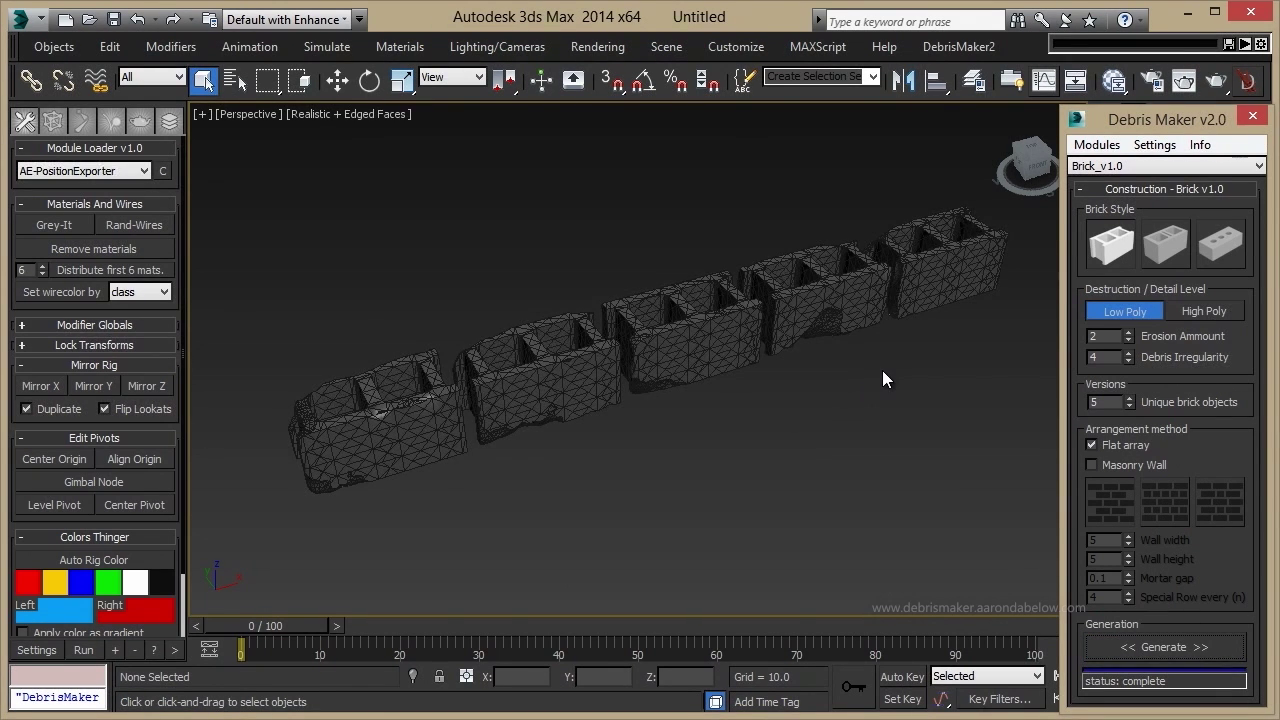
key(F4)
key(ctrl+a)
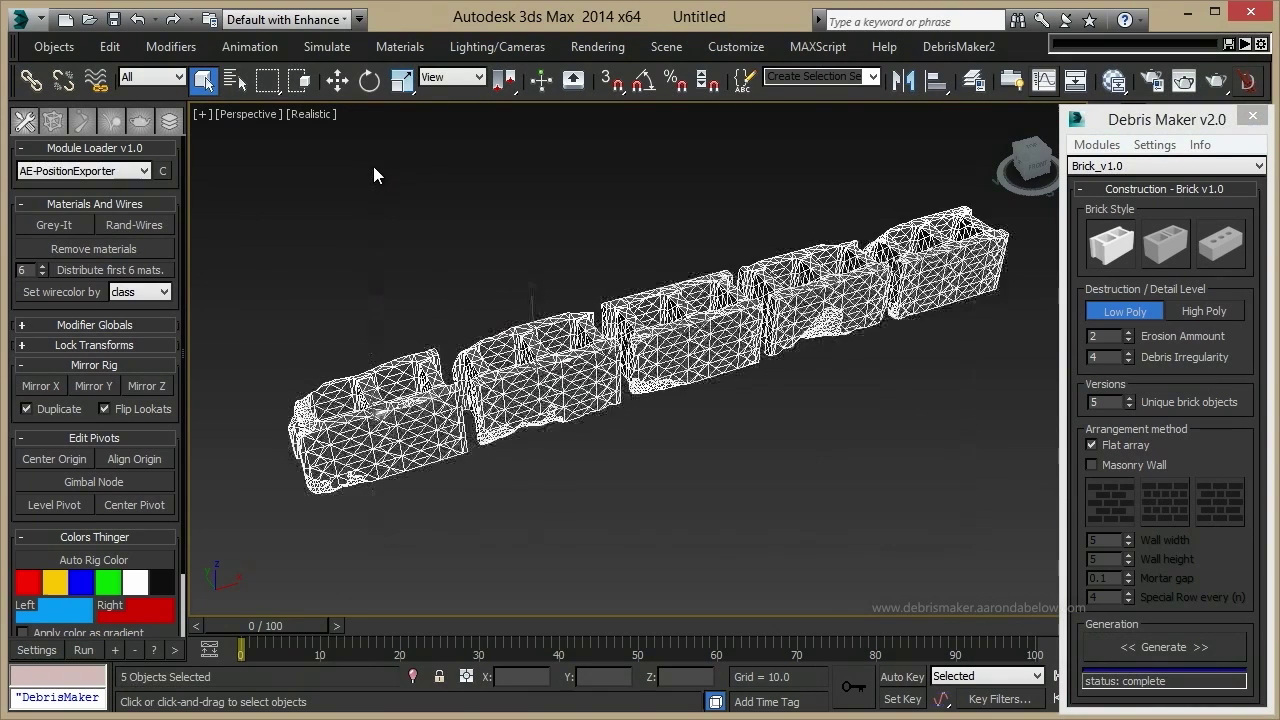
key(Delete)
Switch brick detail to High Poly, generate and inspect the denser bricks, then delete them
click(1209, 310)
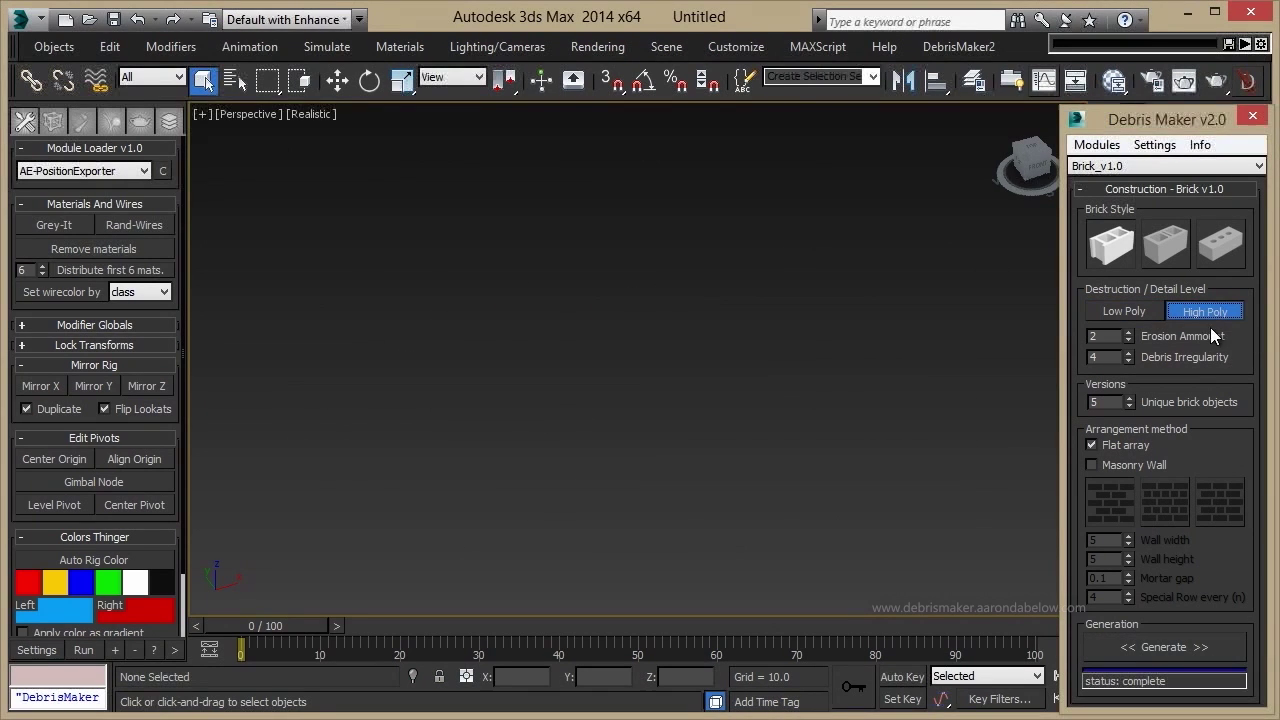
click(1155, 646)
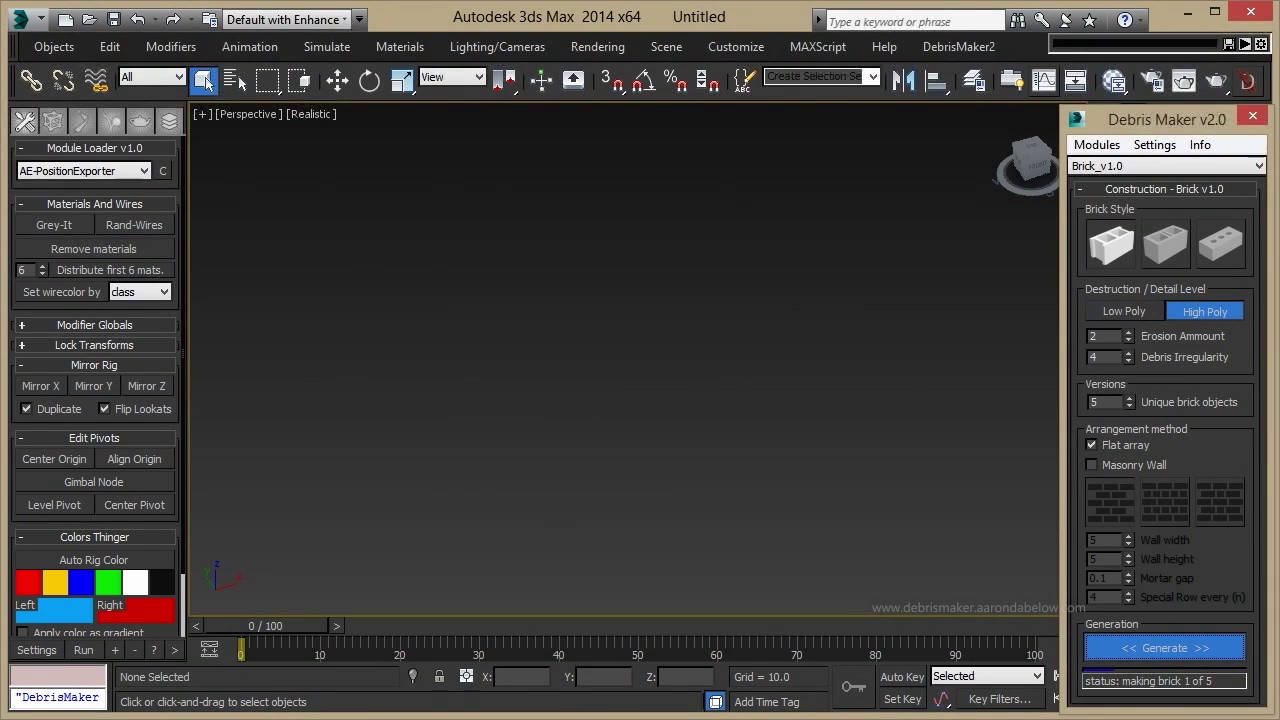
key(F4)
scroll(503, 337, up, 4)
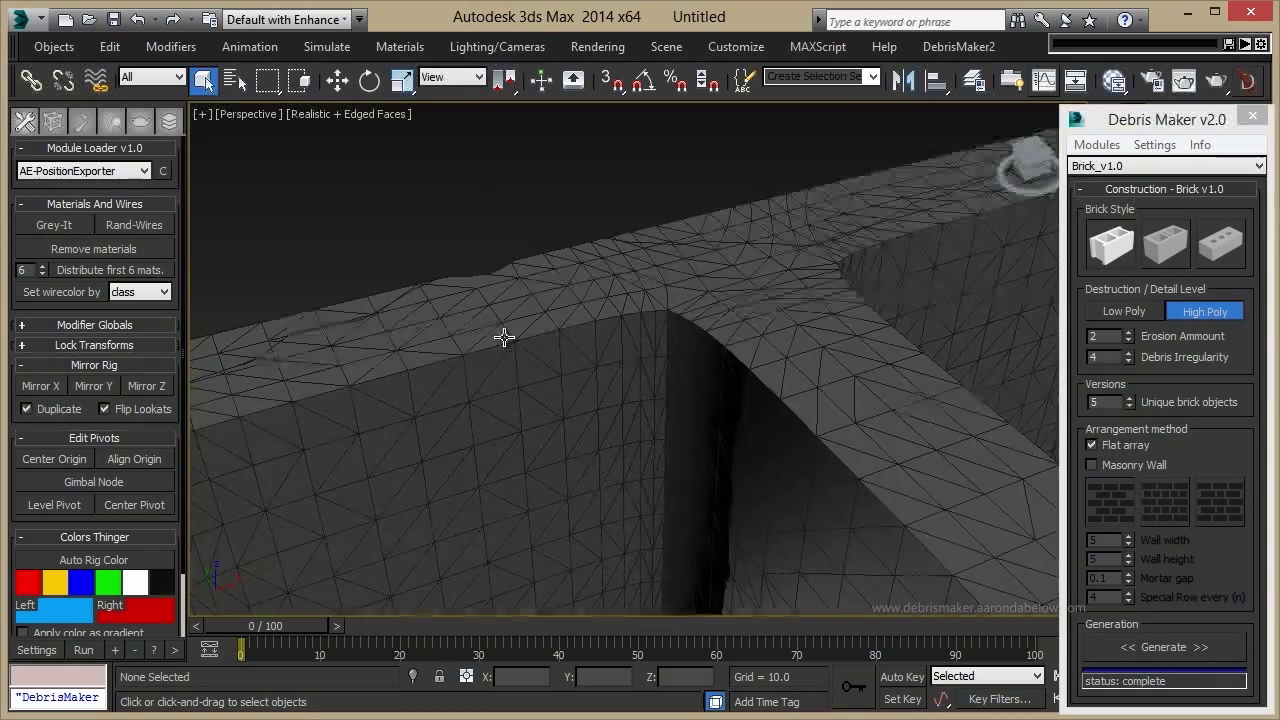
scroll(560, 323, down, 2)
scroll(606, 317, up, 2)
alt+middle_drag(606, 317, 314, 468)
scroll(471, 434, down, 5)
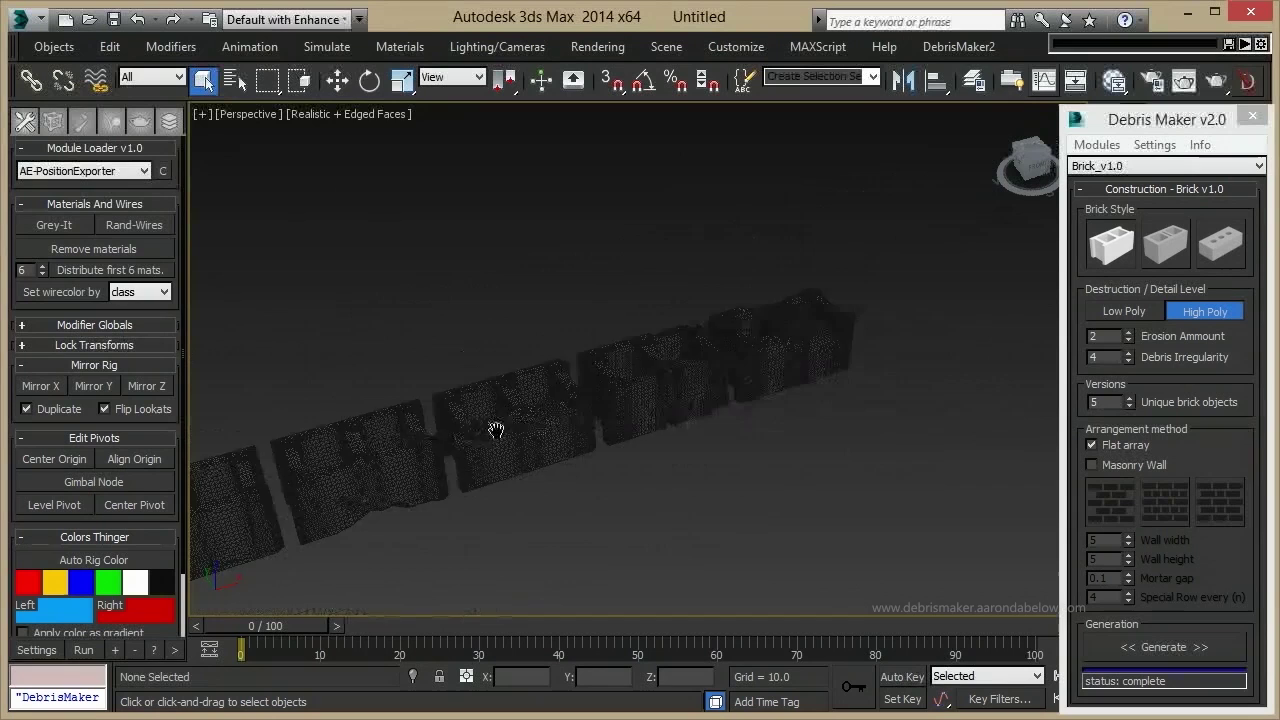
scroll(626, 363, up, 3)
key(F4)
drag(1012, 582, 321, 249)
key(Delete)
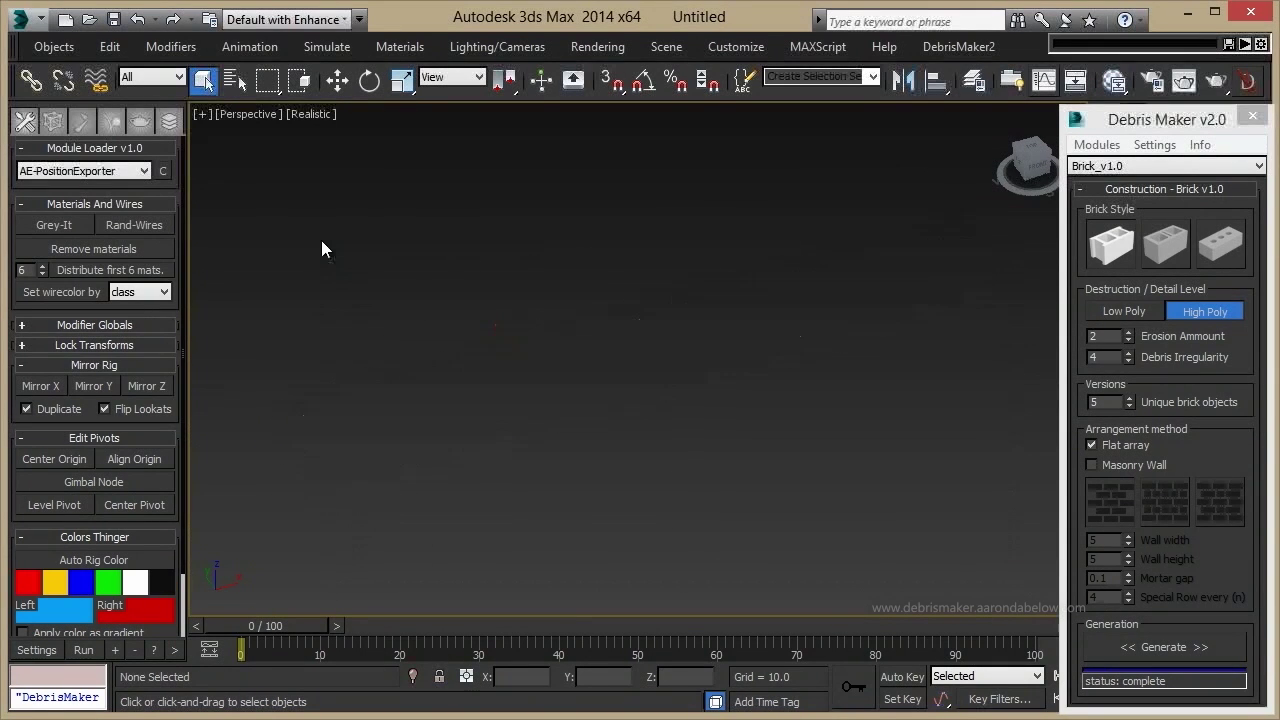
Build a low-poly solid-brick masonry wall, 11 wide by 20 high, with 10 unique bricks and 0.5 mortar
click(1220, 247)
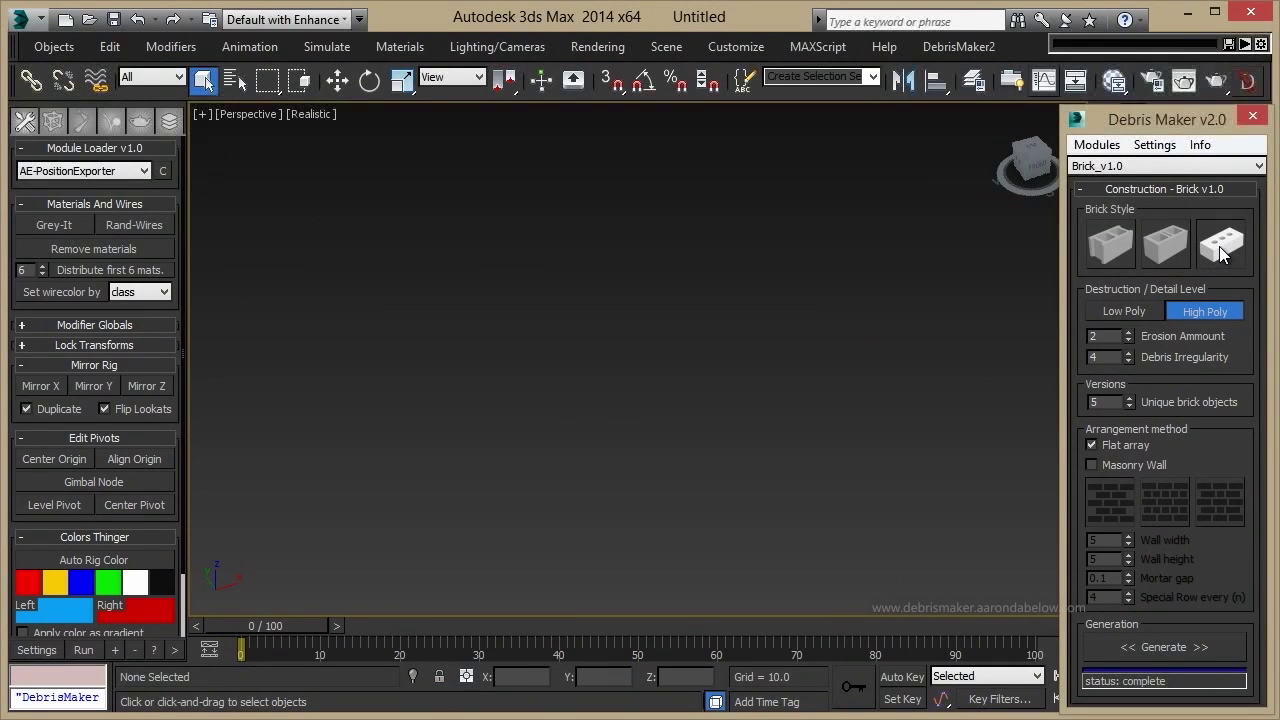
click(1127, 314)
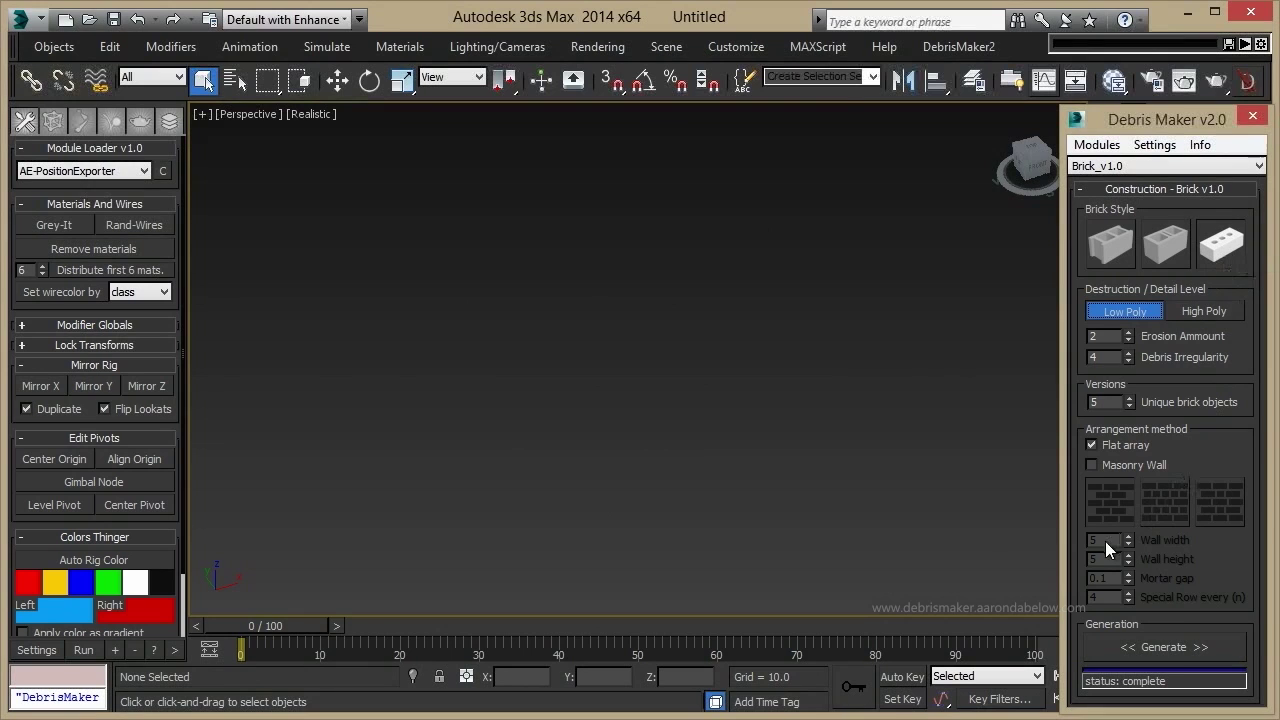
click(1092, 465)
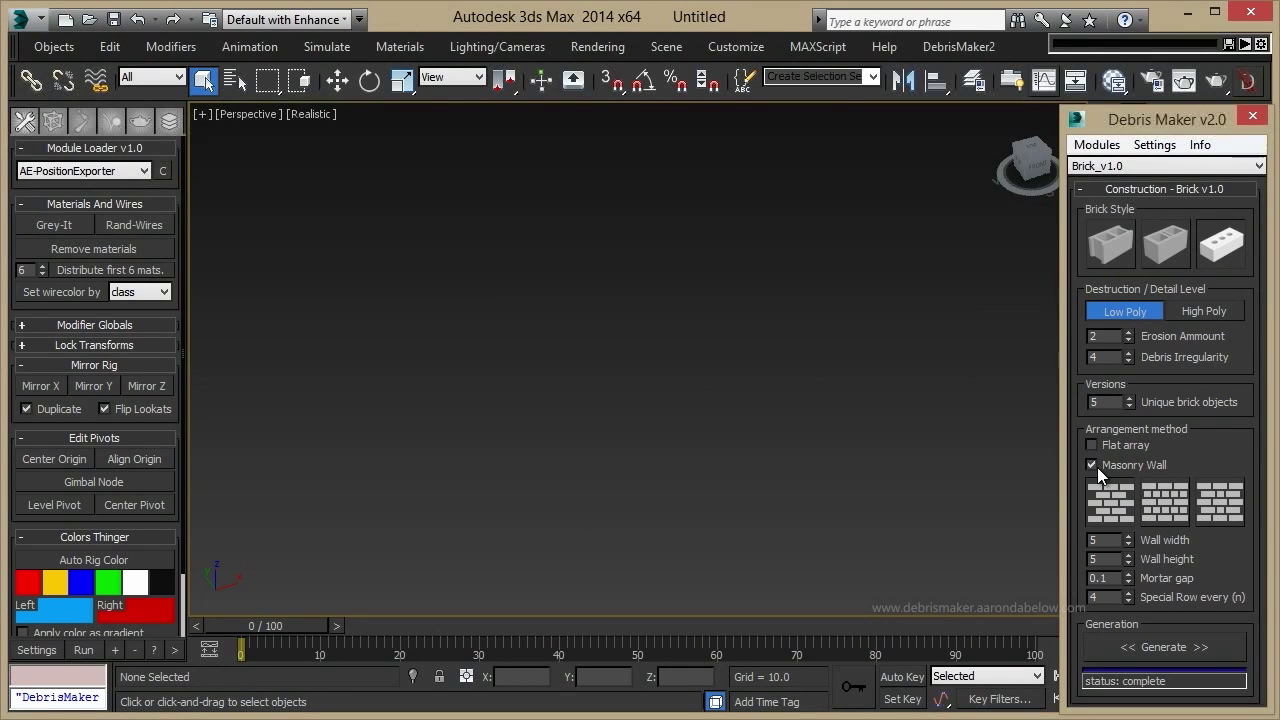
click(1162, 508)
drag(1128, 557, 1129, 528)
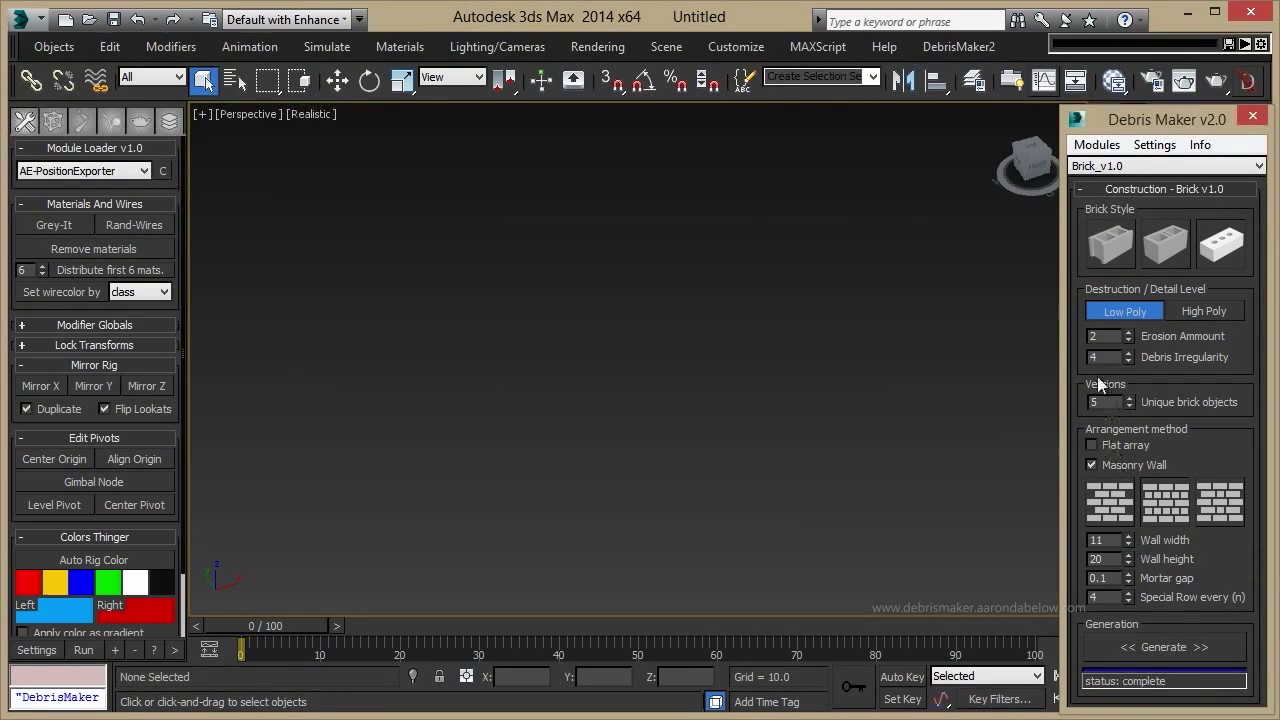
drag(1131, 397, 1134, 386)
click(1136, 646)
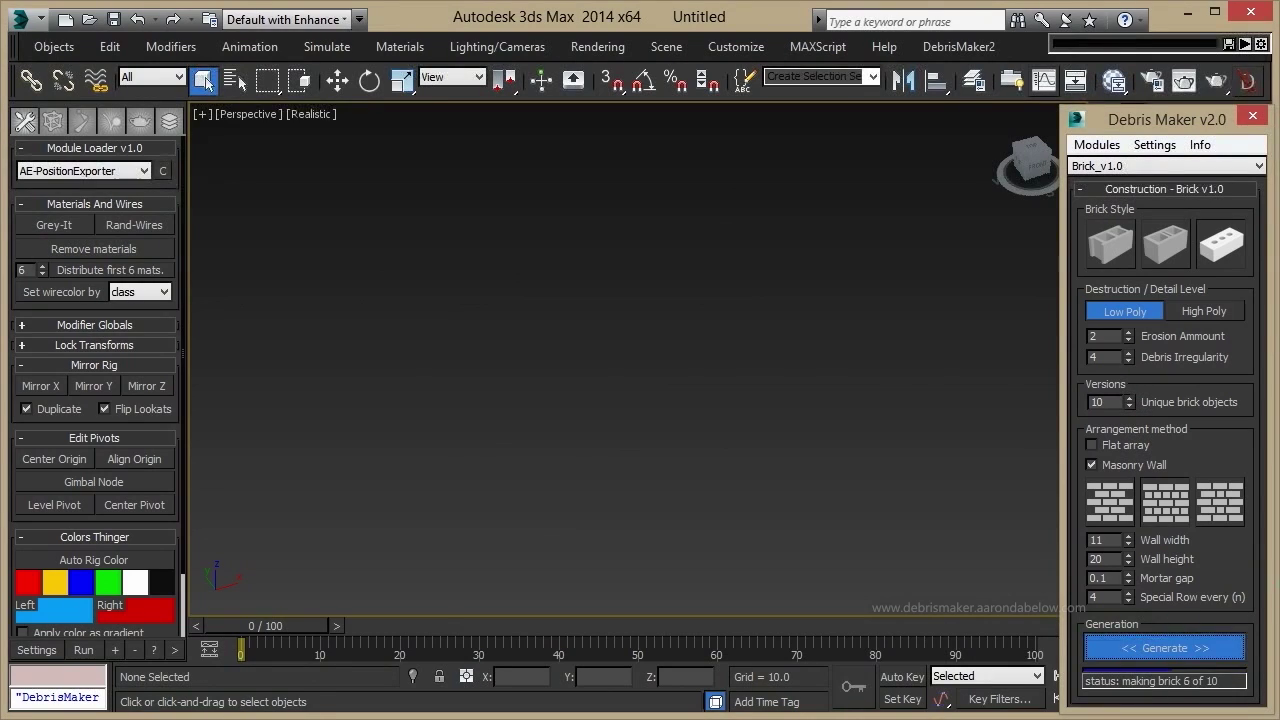
alt+middle_drag(752, 450, 760, 538)
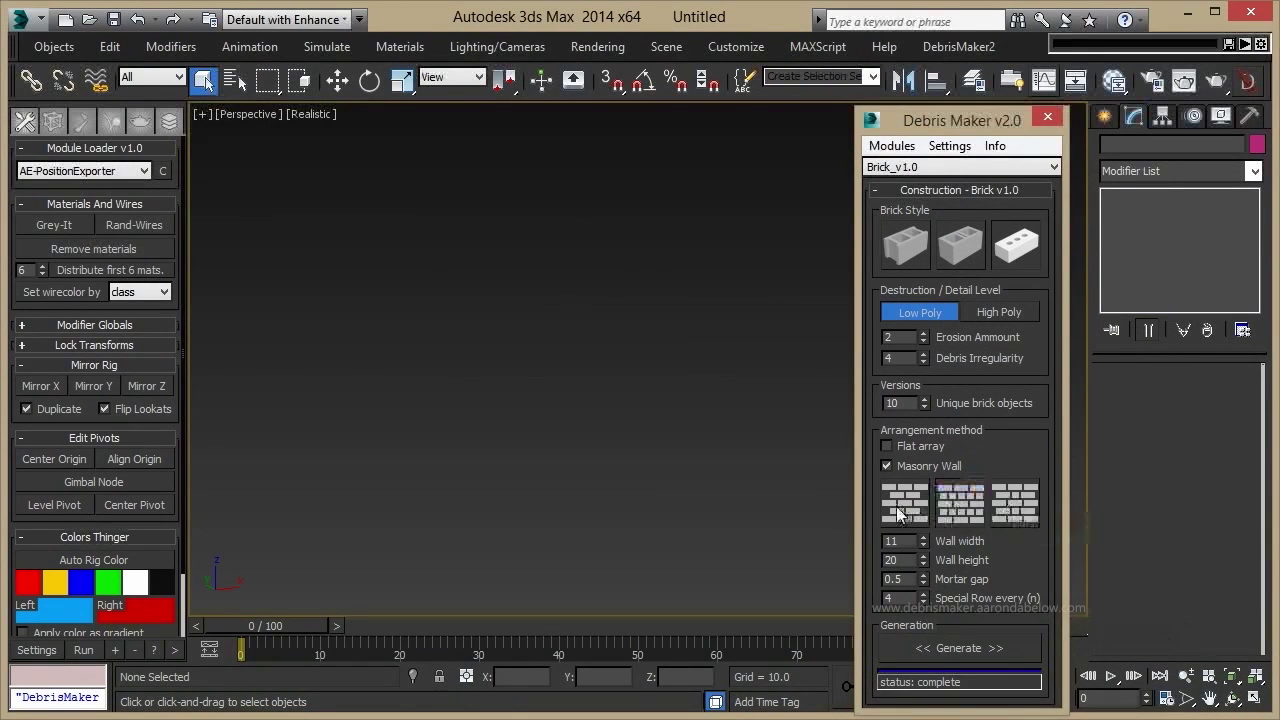
click(927, 646)
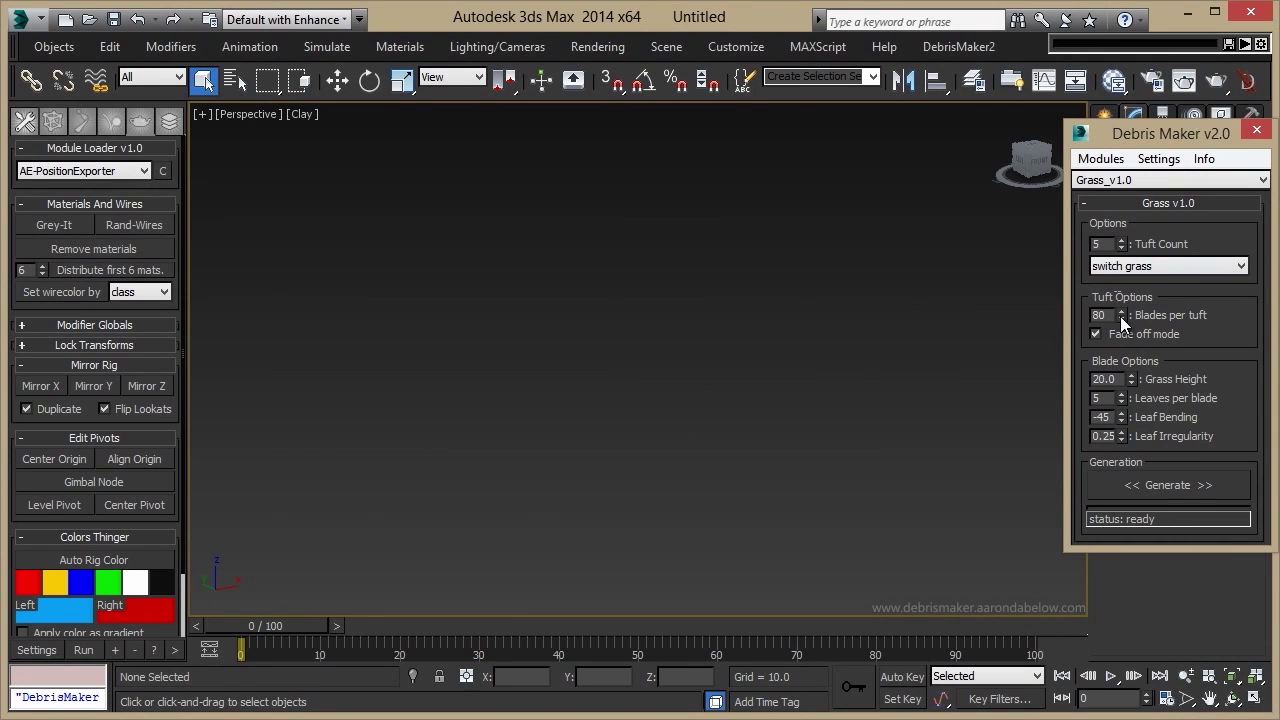
Generate switch grass tufts and inspect a tuft's Hair and Fur modifier settings
click(1122, 272)
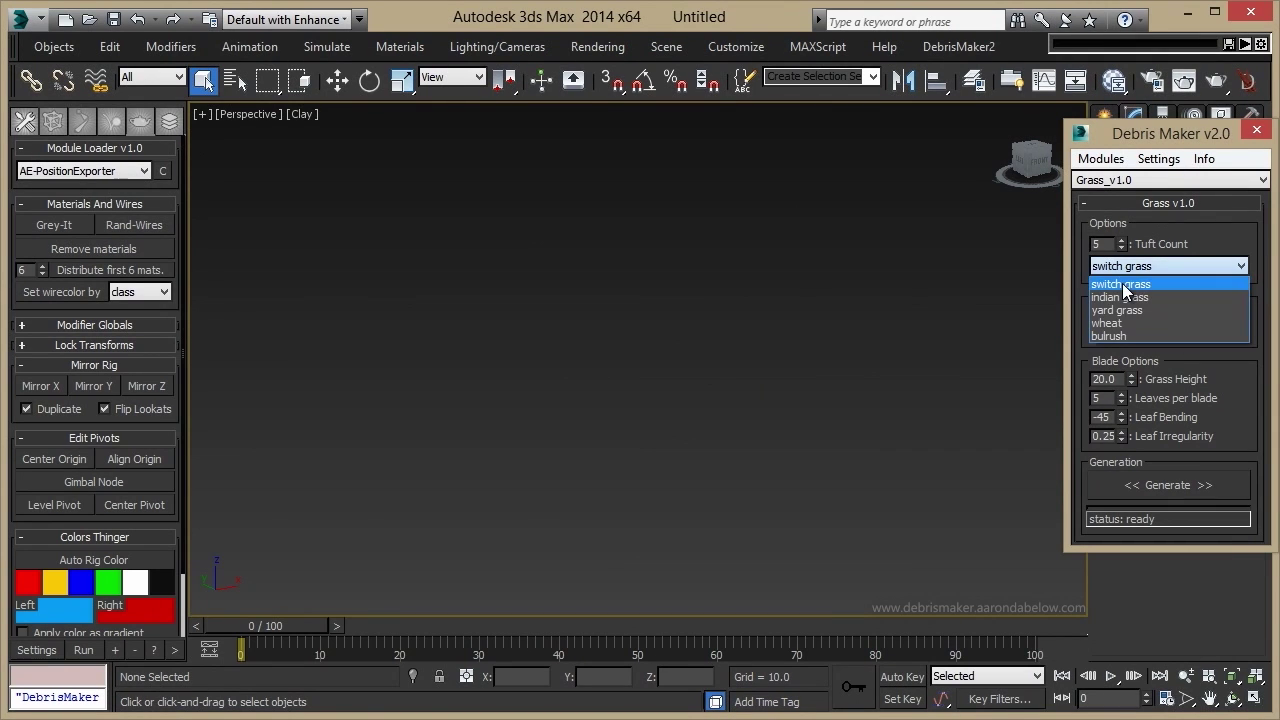
click(1123, 285)
click(1185, 482)
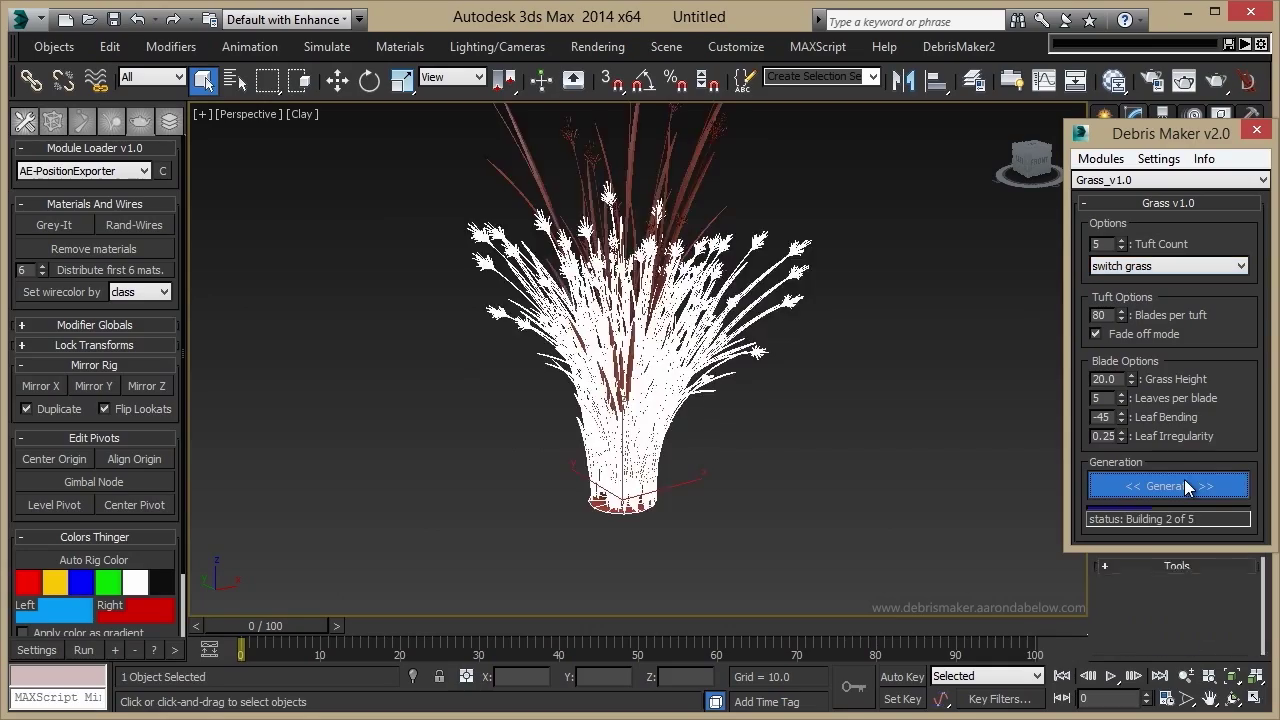
middle_drag(760, 420, 985, 372)
scroll(900, 374, down, 5)
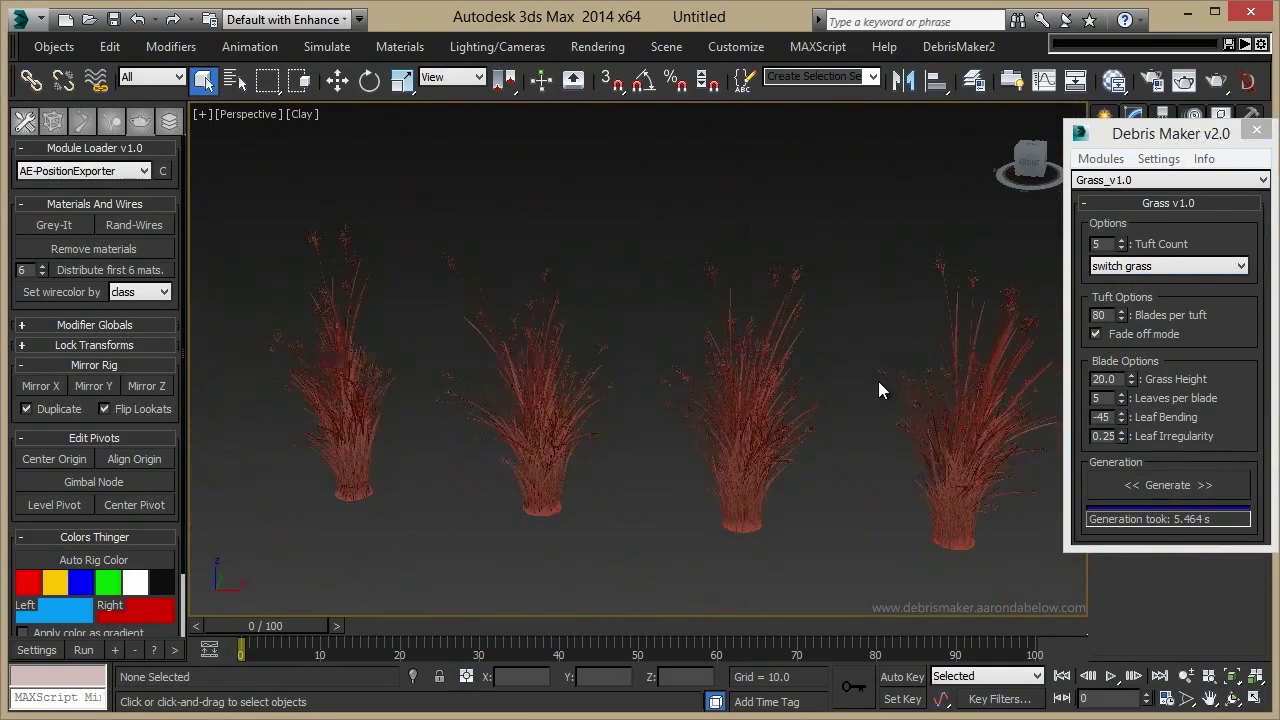
scroll(600, 343, up, 3)
scroll(679, 357, down, 1)
scroll(790, 350, up, 3)
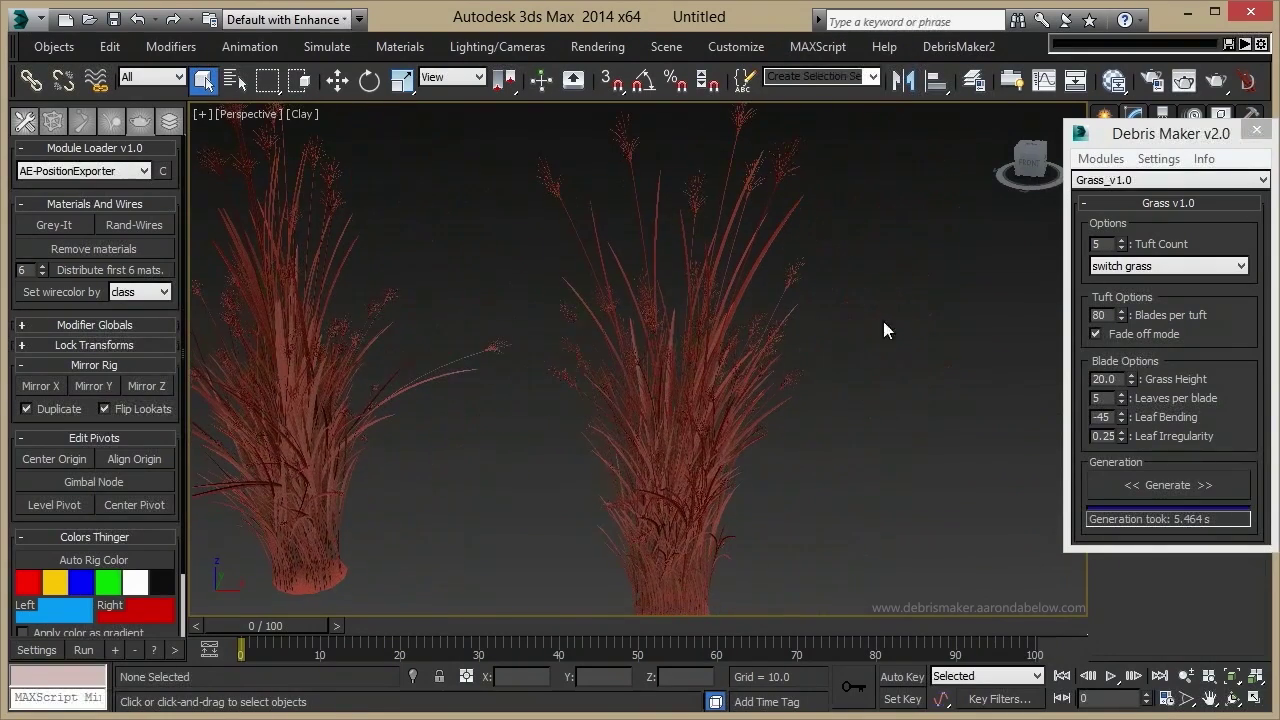
drag(1167, 140, 987, 133)
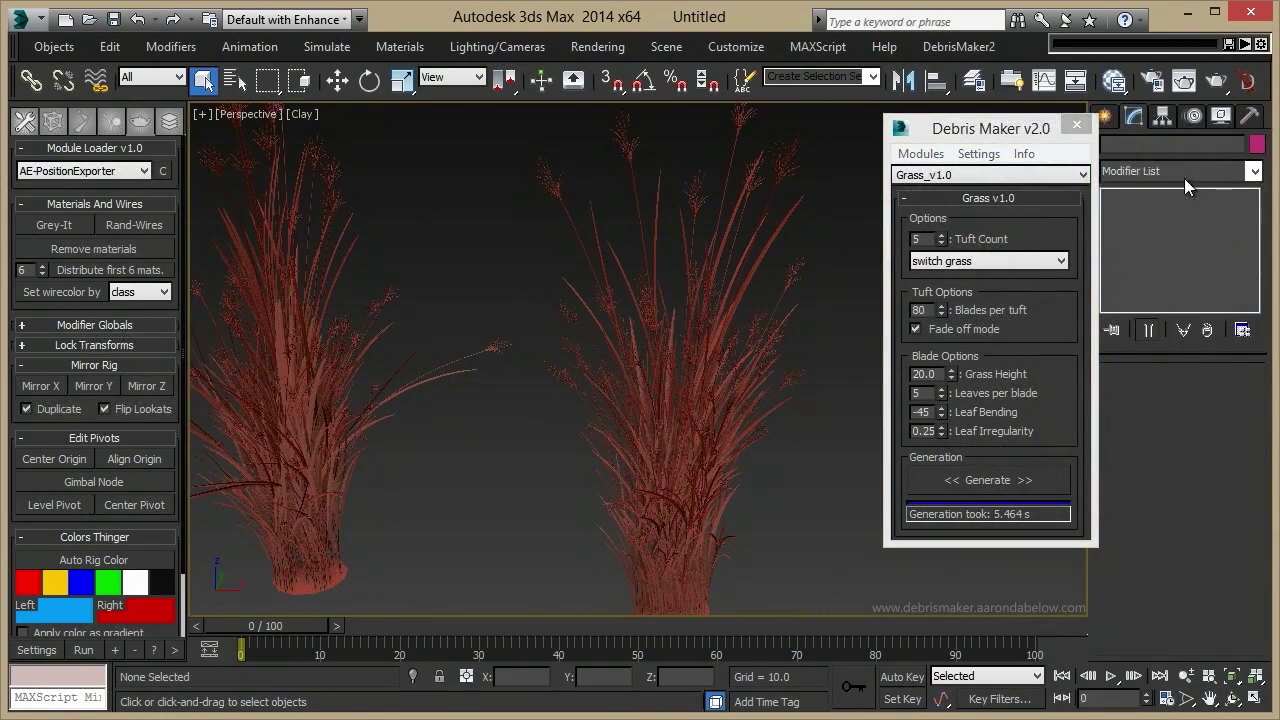
click(690, 600)
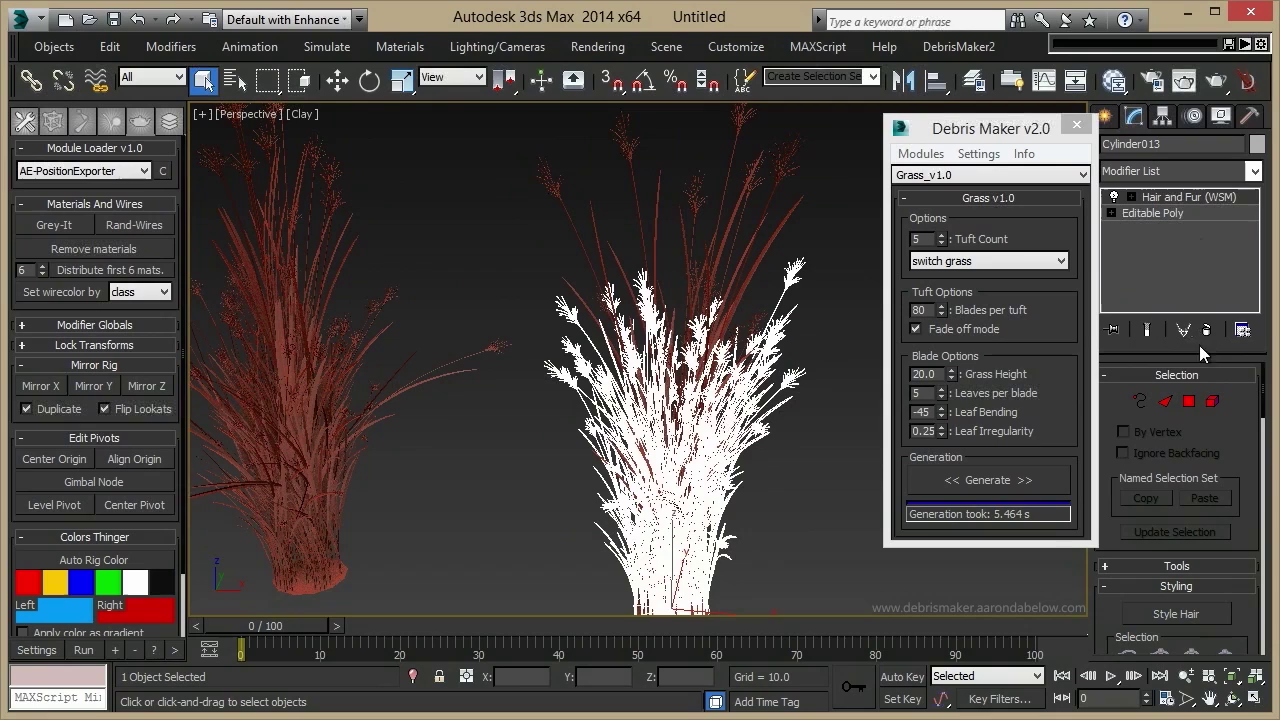
scroll(1220, 520, down, 4)
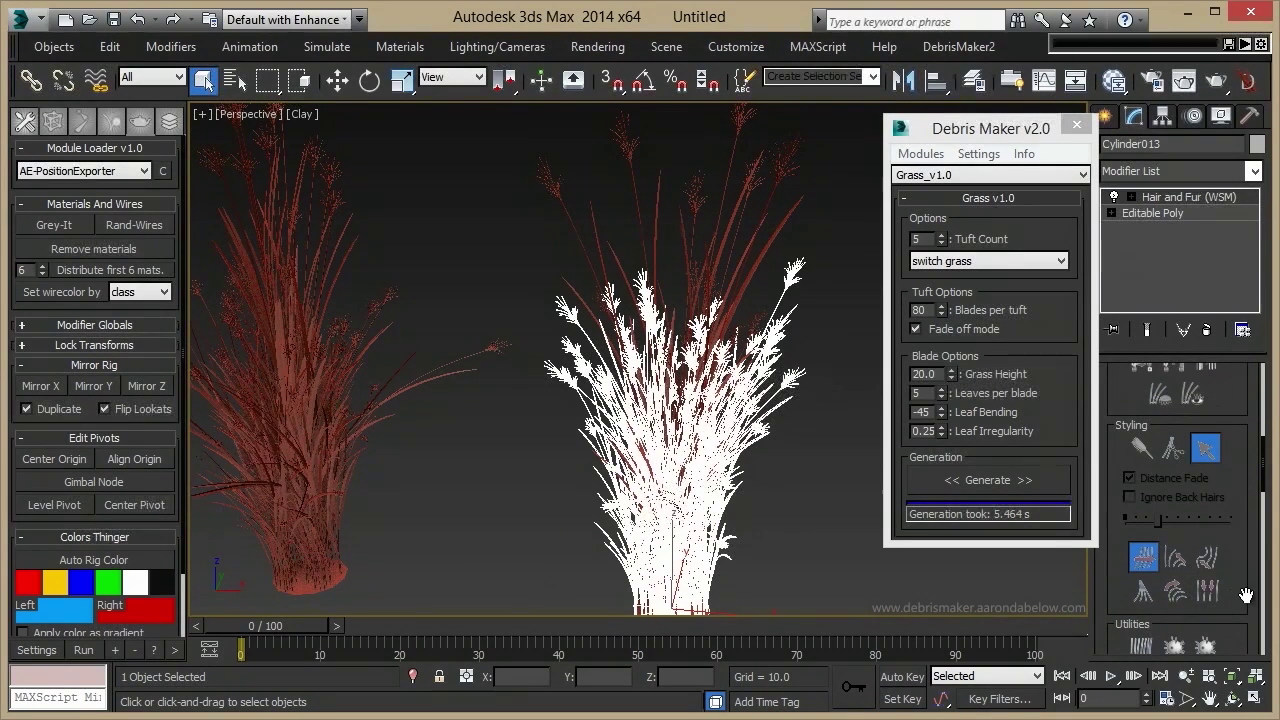
scroll(1245, 596, down, 8)
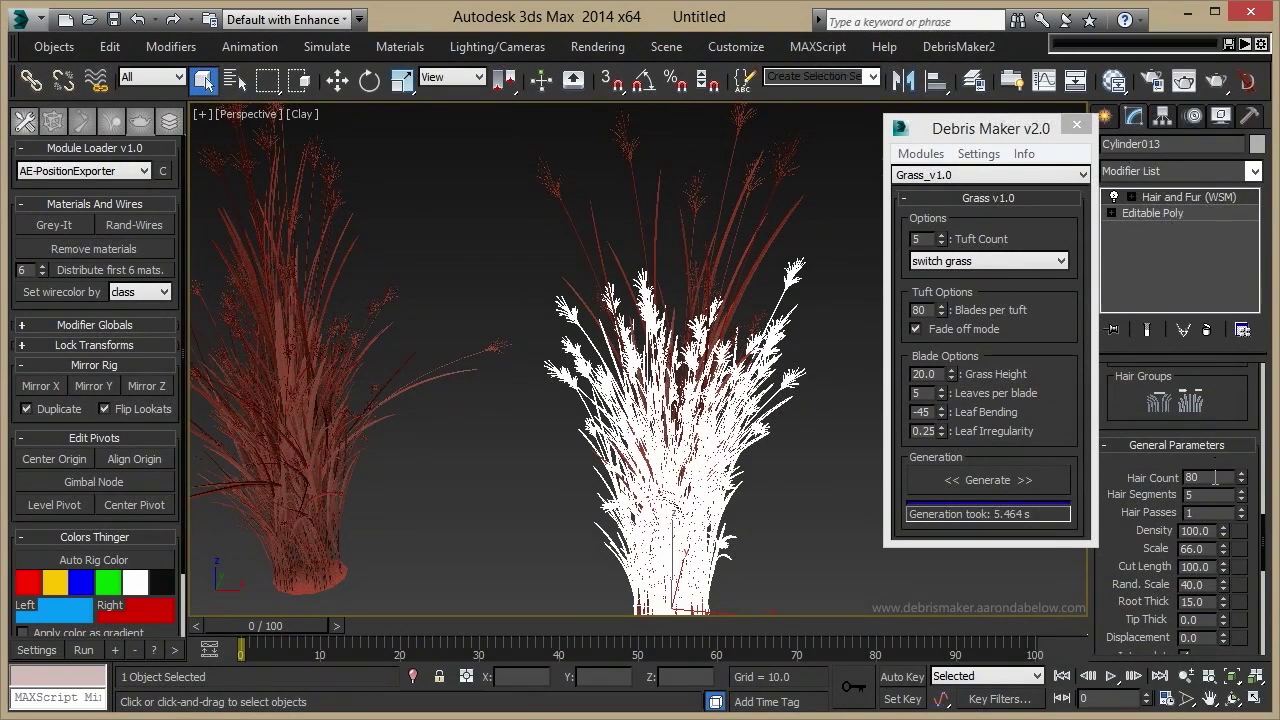
Delete the switch grass tufts and generate wheat tufts in their place
key(ctrl+a)
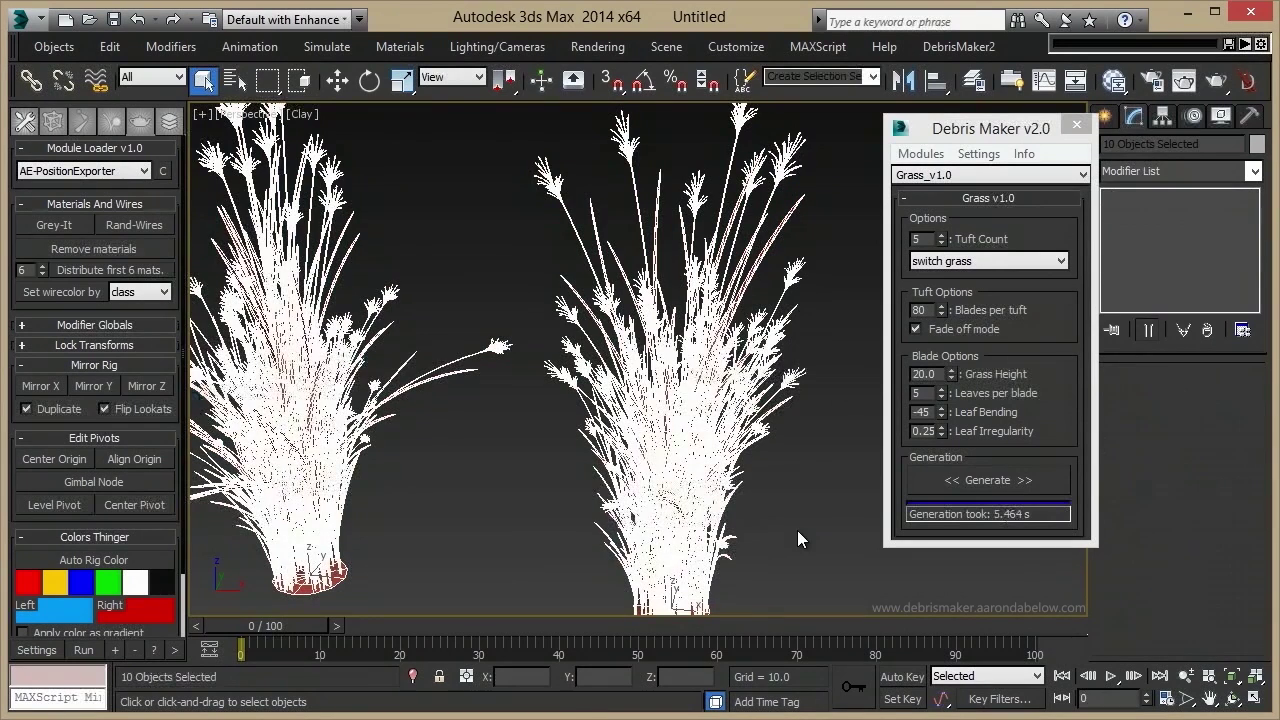
key(Delete)
click(1004, 259)
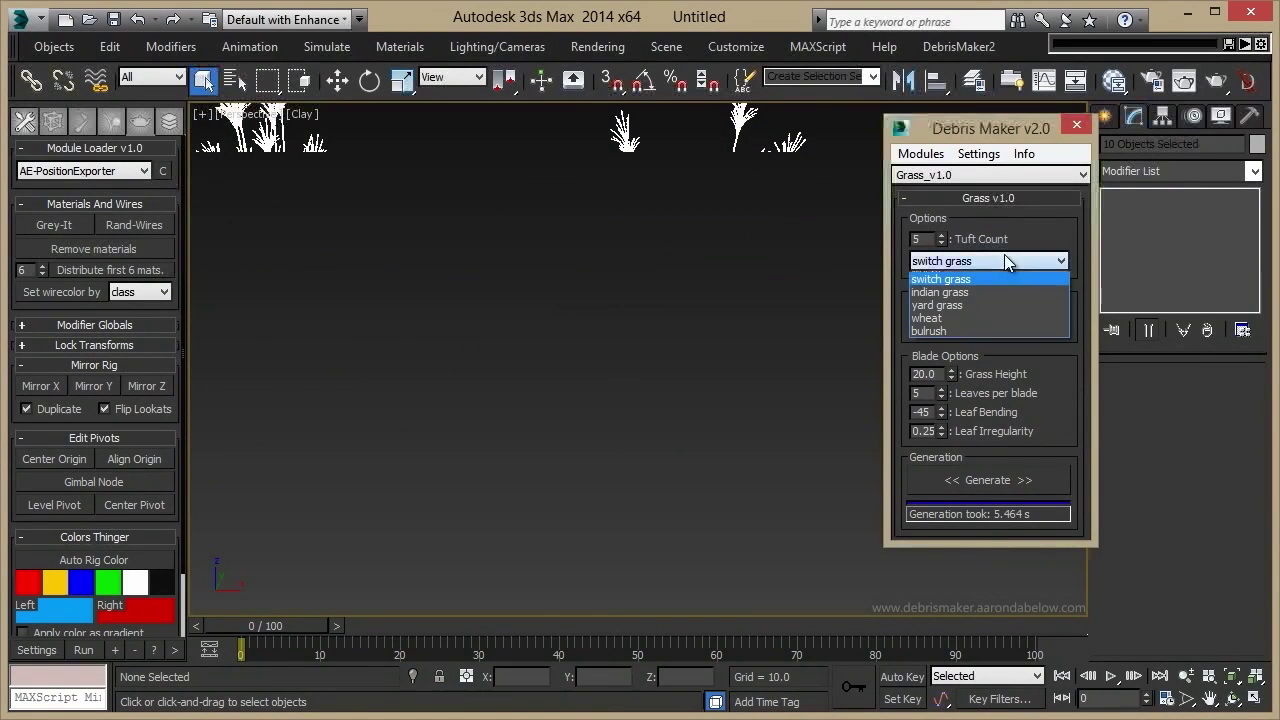
click(981, 317)
click(1000, 485)
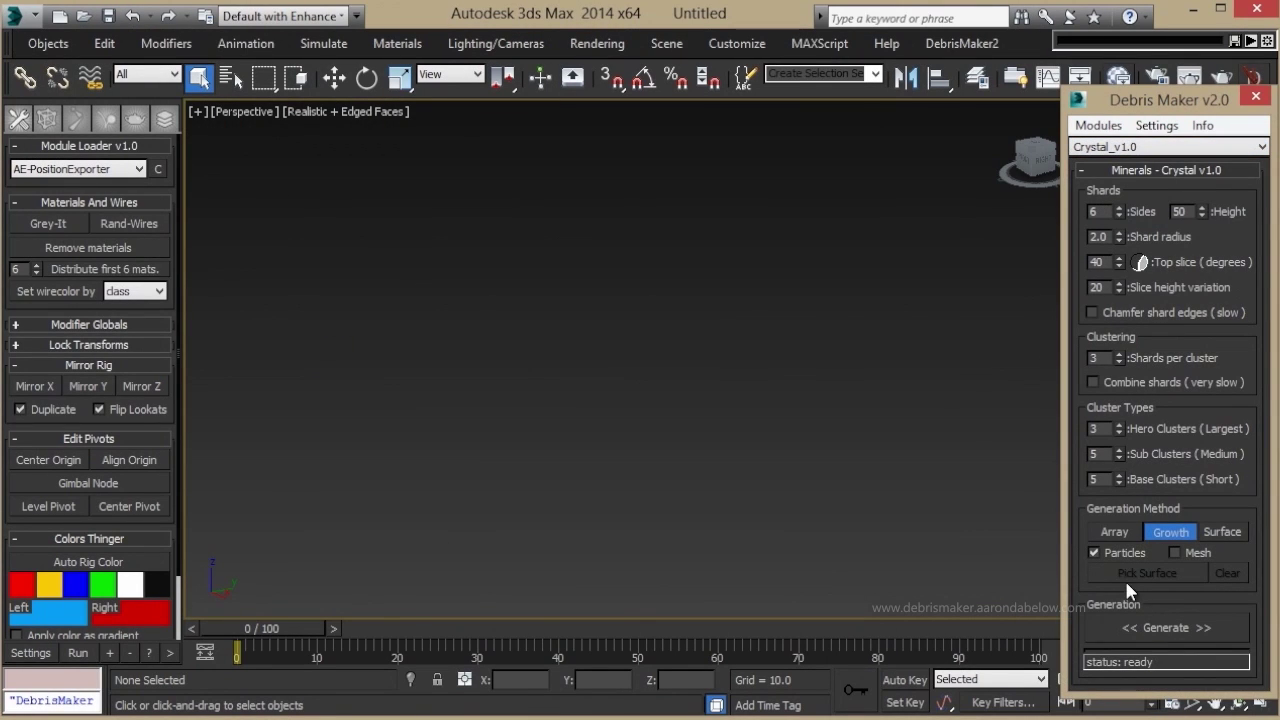
Switch crystal output from Particles to Mesh, generate and regenerate a cluster, then remove it
click(1188, 555)
click(1168, 628)
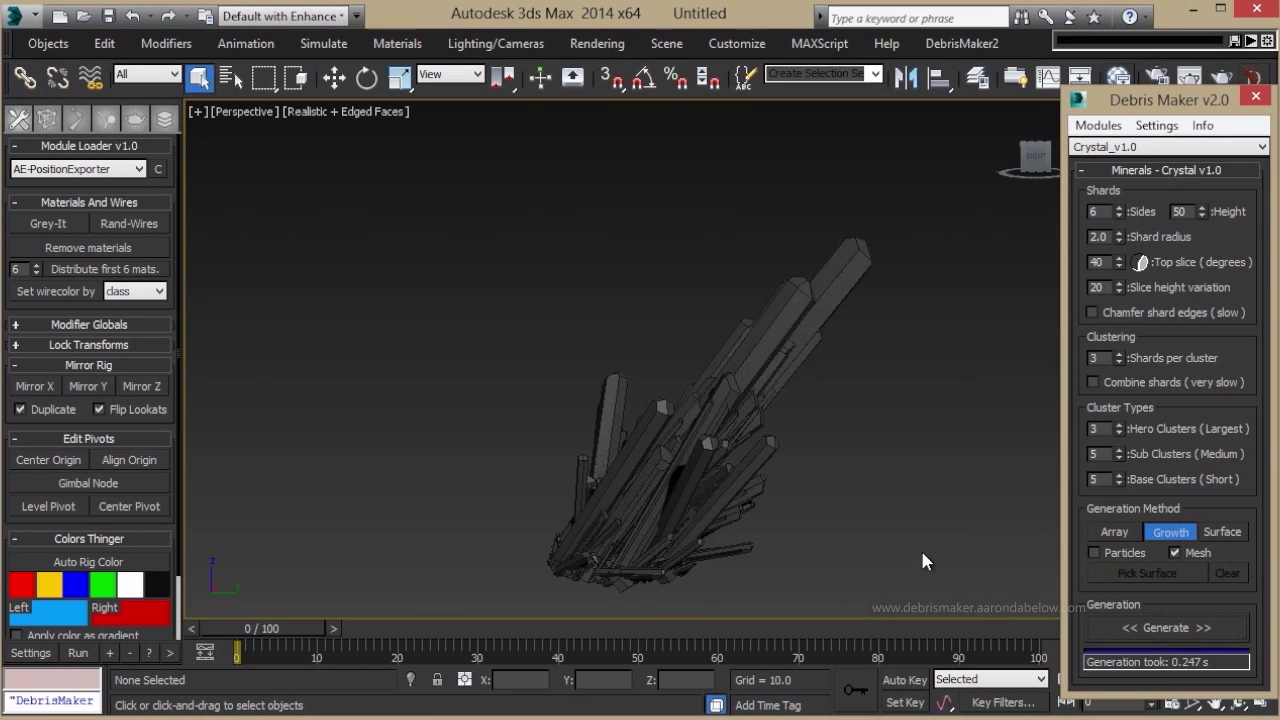
alt+middle_drag(920, 561, 394, 429)
click(520, 430)
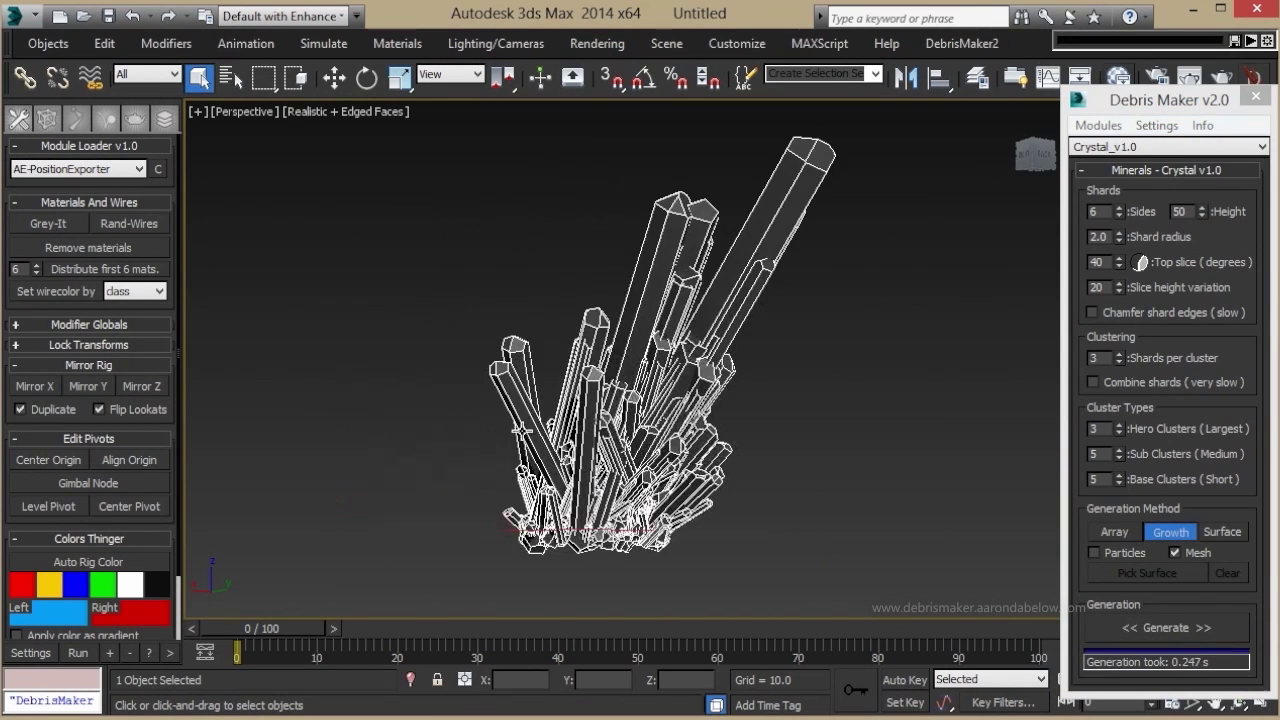
alt+middle_drag(520, 430, 400, 475)
key(w)
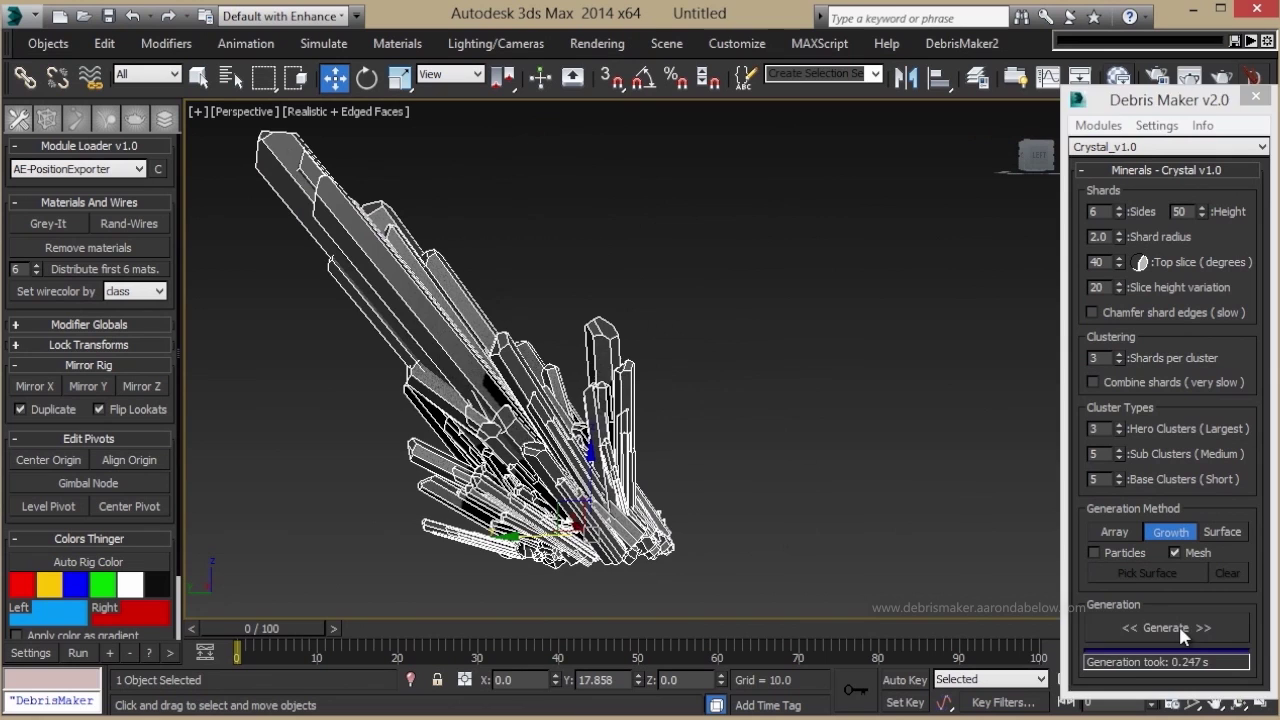
click(1183, 630)
alt+middle_drag(941, 515, 1259, 547)
key(ctrl+z)
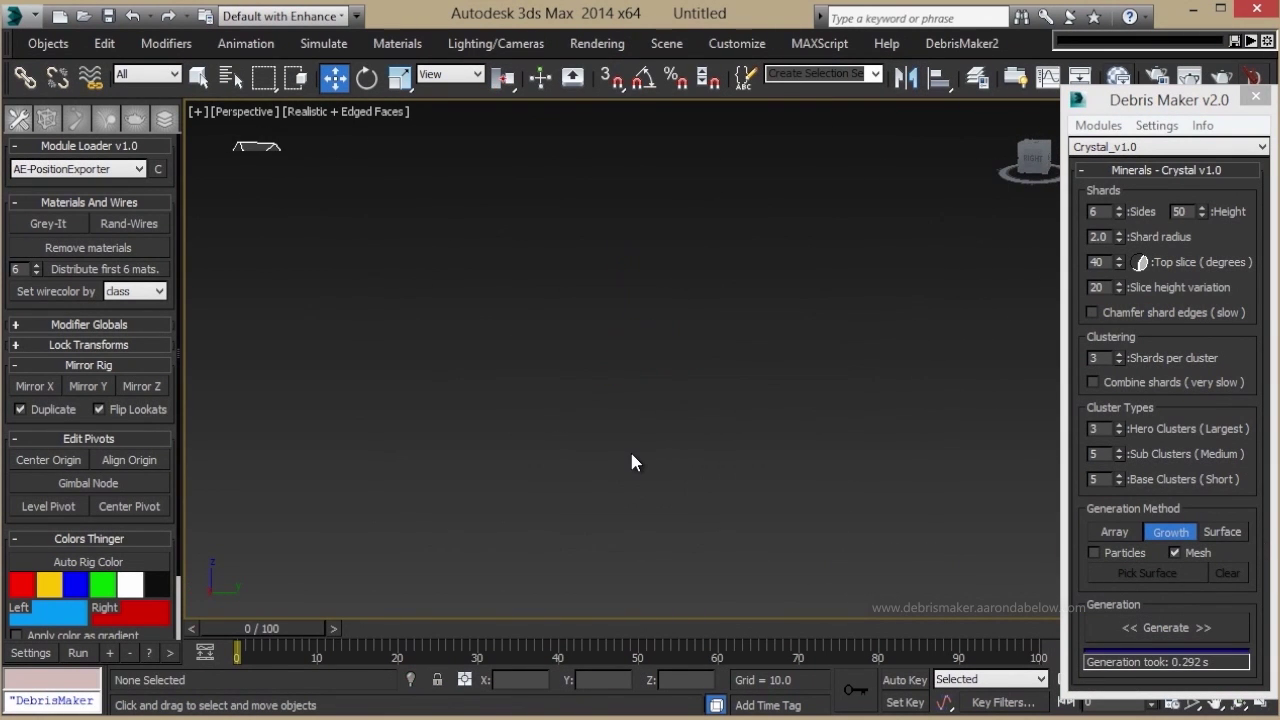
Create a teapot near the centre of the scene
key(Tab)
text(t)
key(Return)
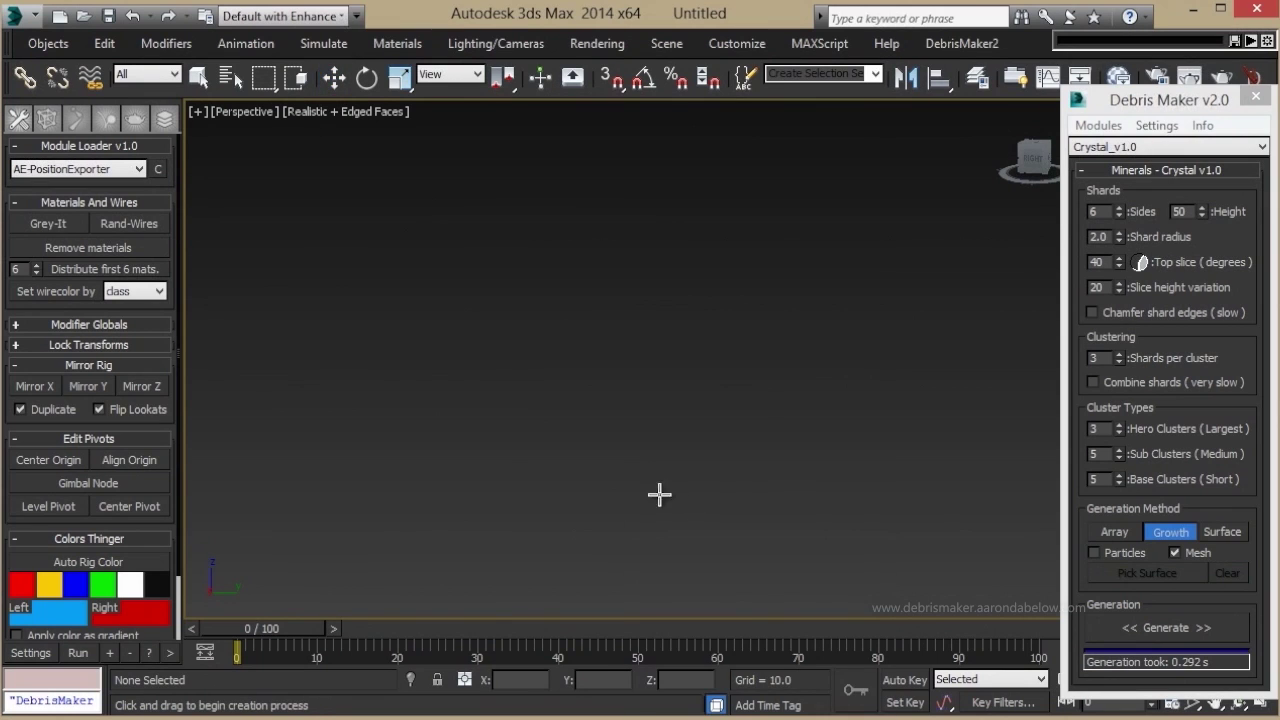
drag(660, 494, 641, 451)
alt+middle_drag(814, 391, 836, 398)
key(w)
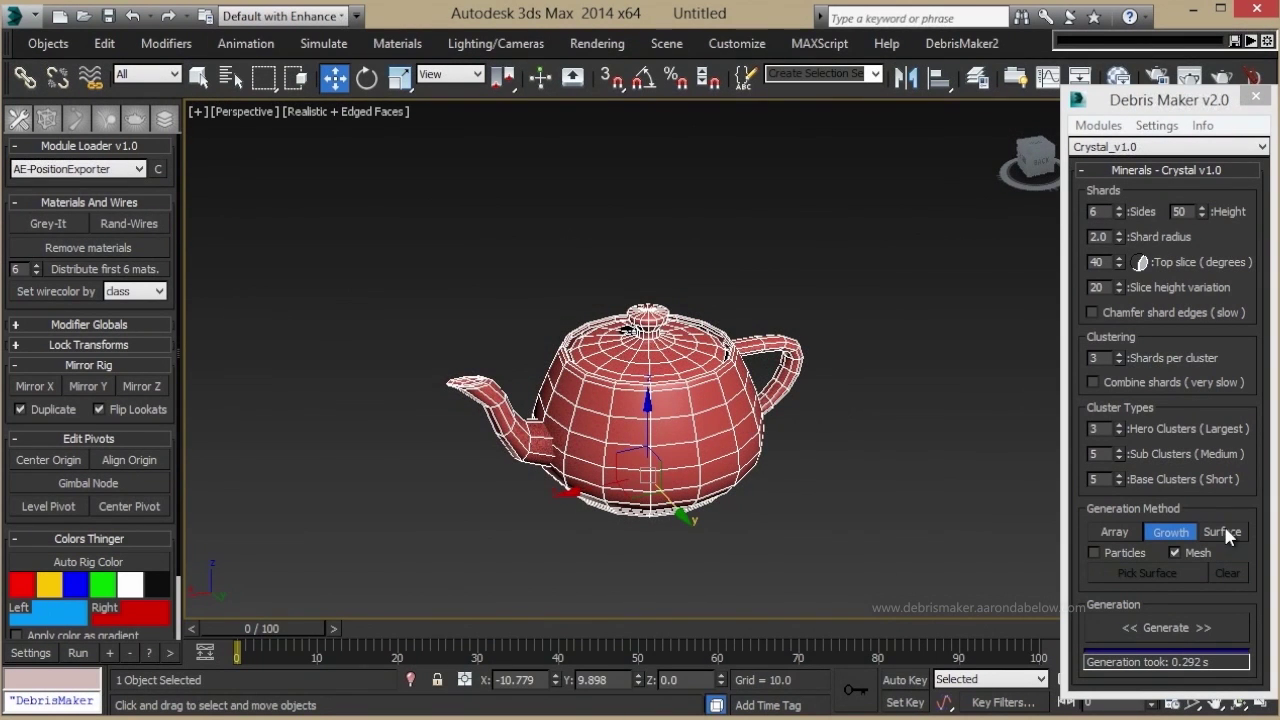
Grow crystals over the teapot with the Surface method, then regenerate them as particles instead of mesh
click(1223, 531)
click(1176, 568)
click(700, 385)
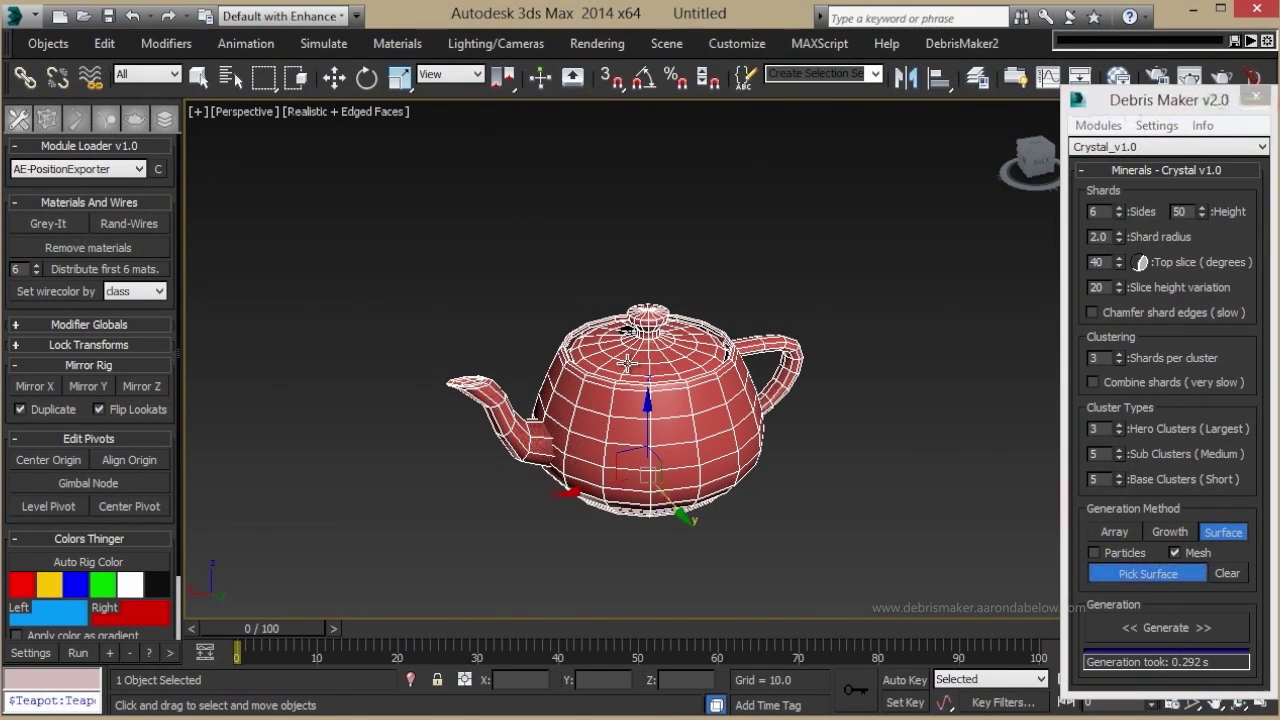
click(1163, 626)
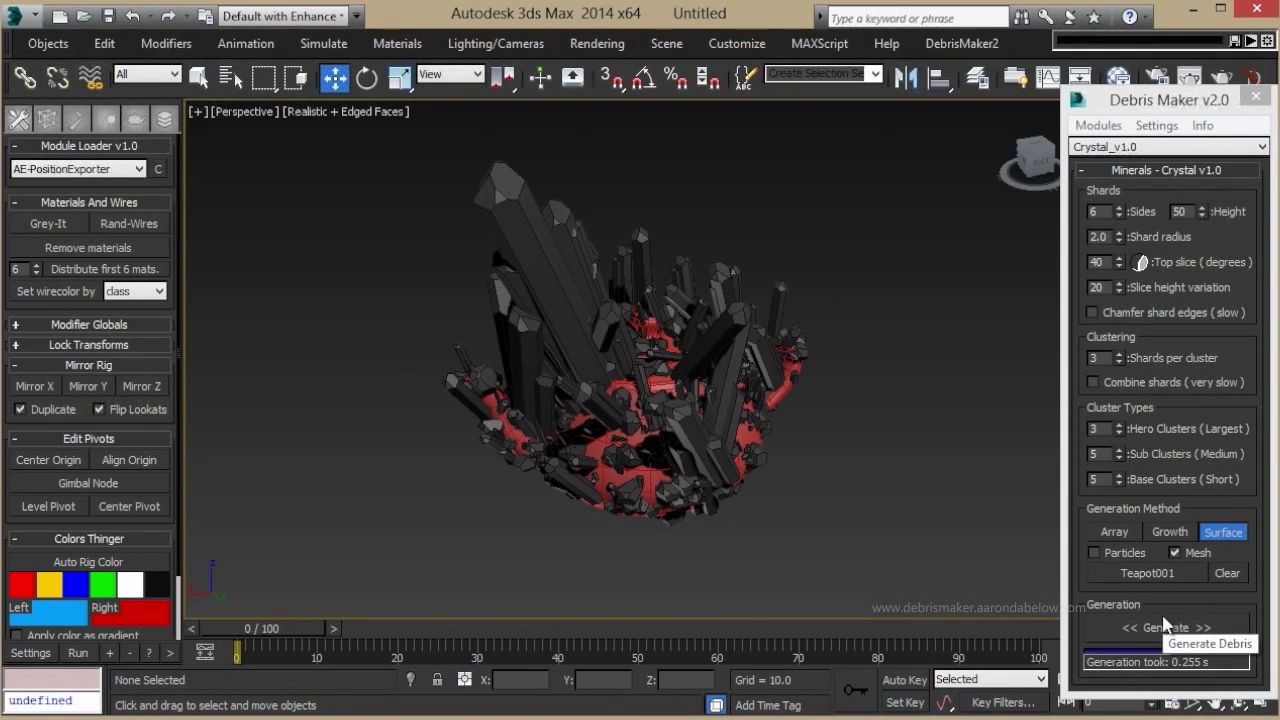
click(1128, 552)
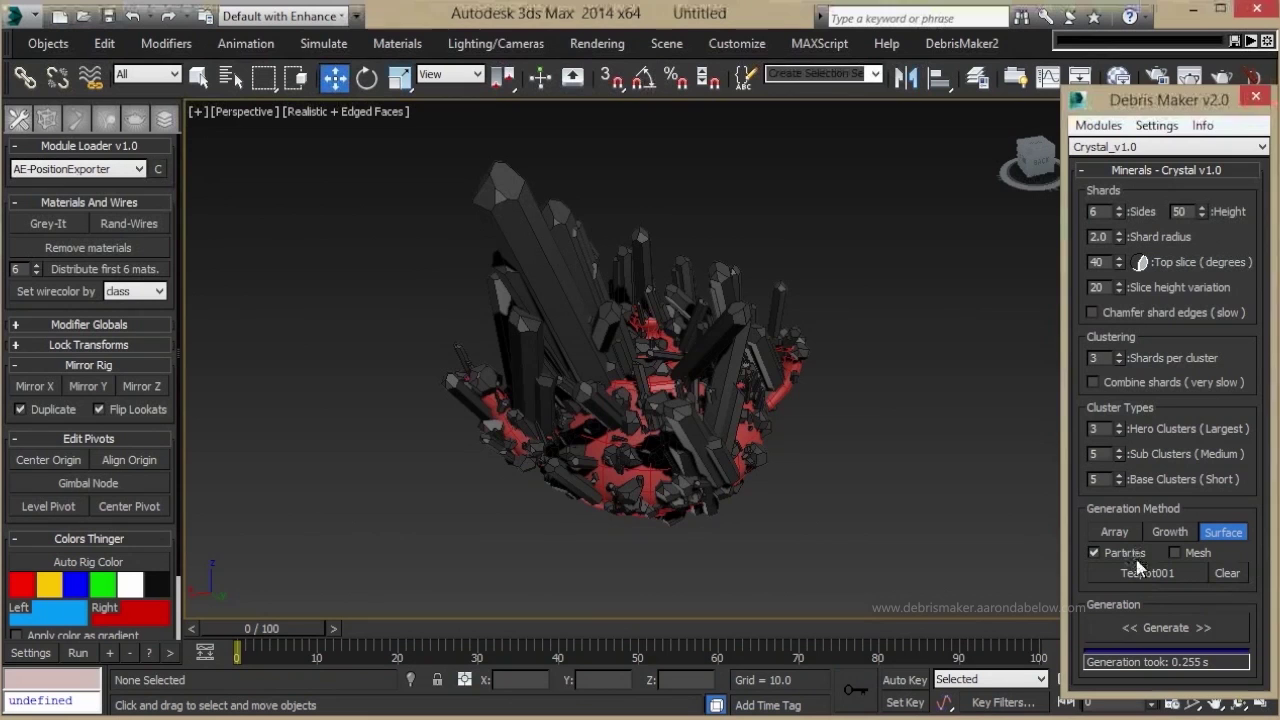
key(ctrl+z)
click(1165, 628)
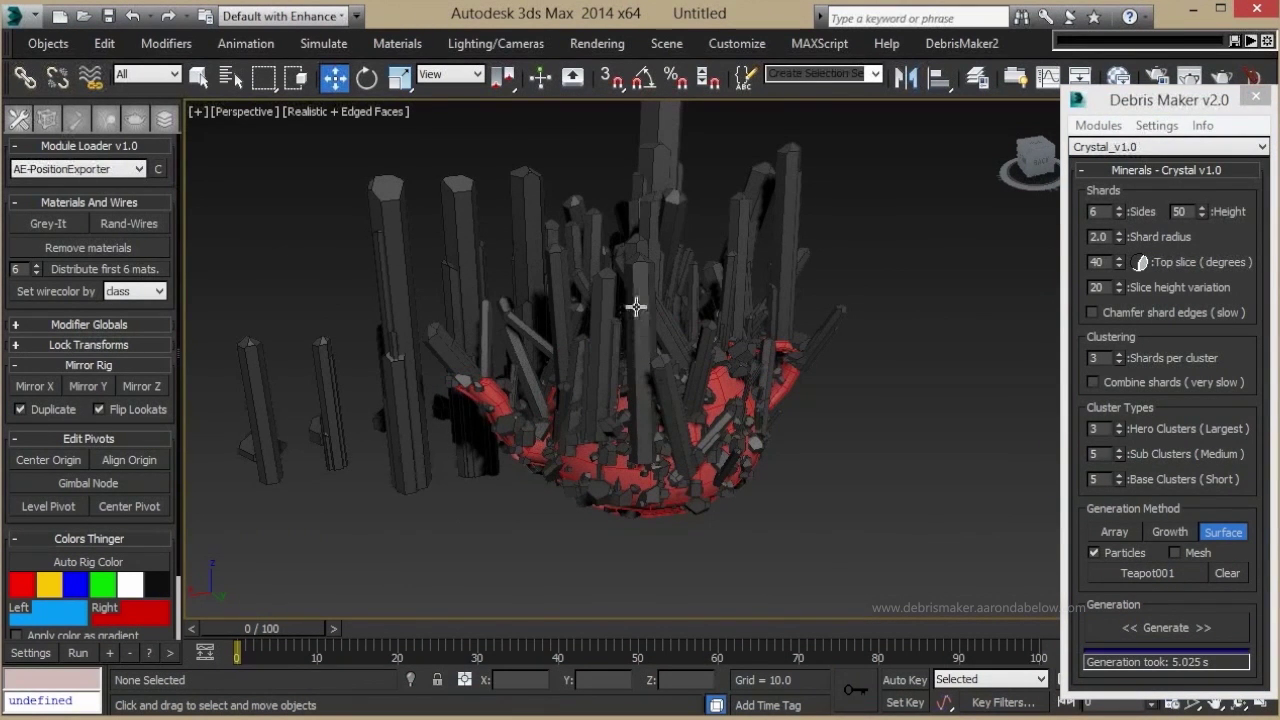
Open Particle View and toggle the Chunks, ChunkShard, StandardShards and HeroShards events to compare them
click(323, 43)
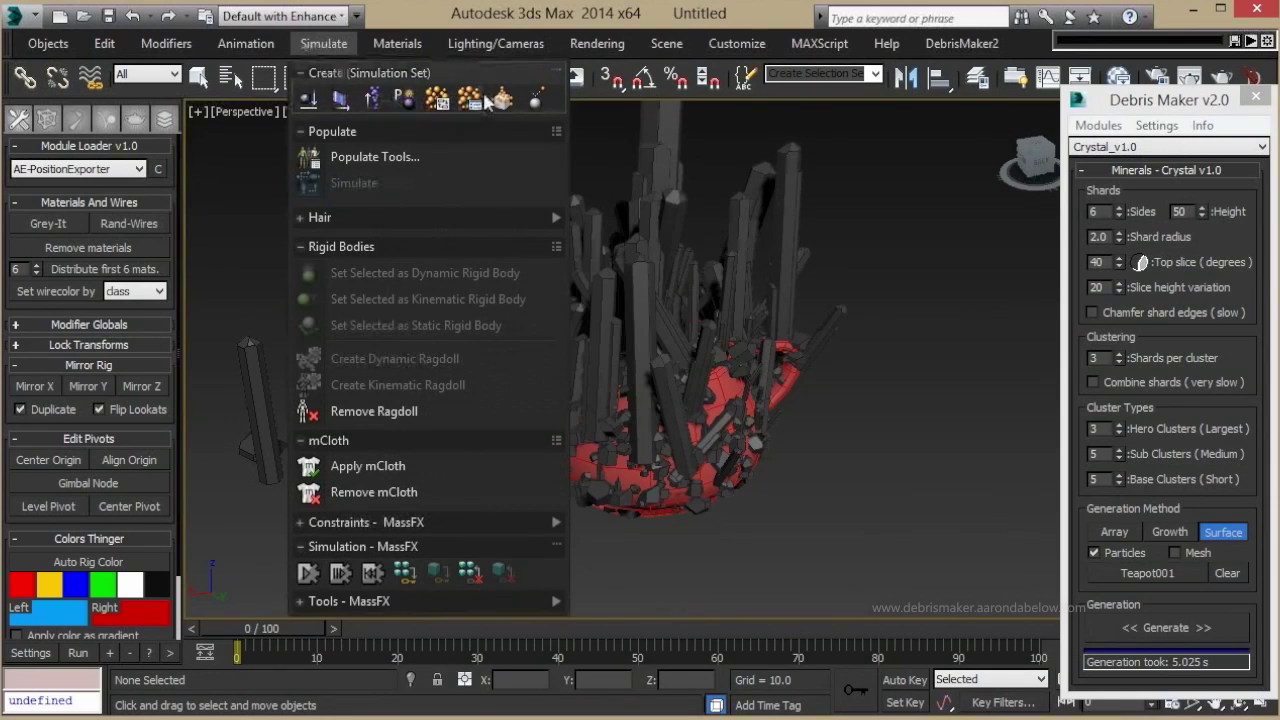
click(478, 96)
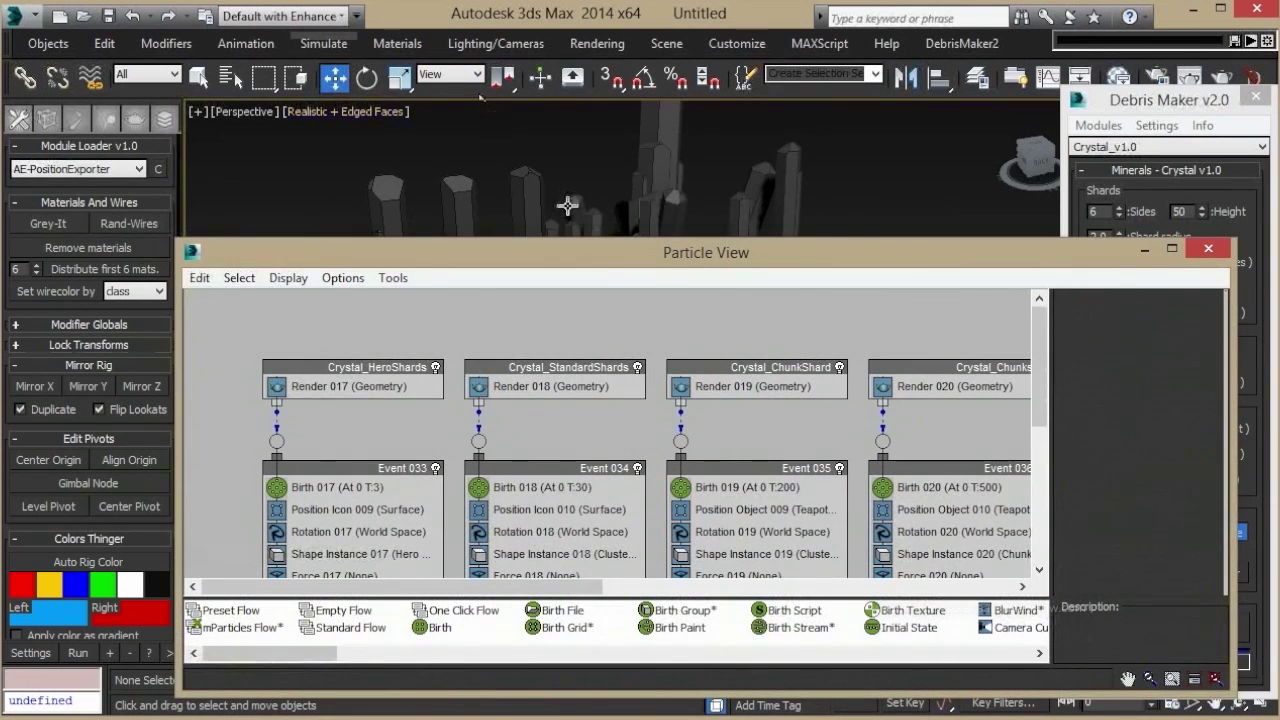
middle_drag(845, 441, 780, 391)
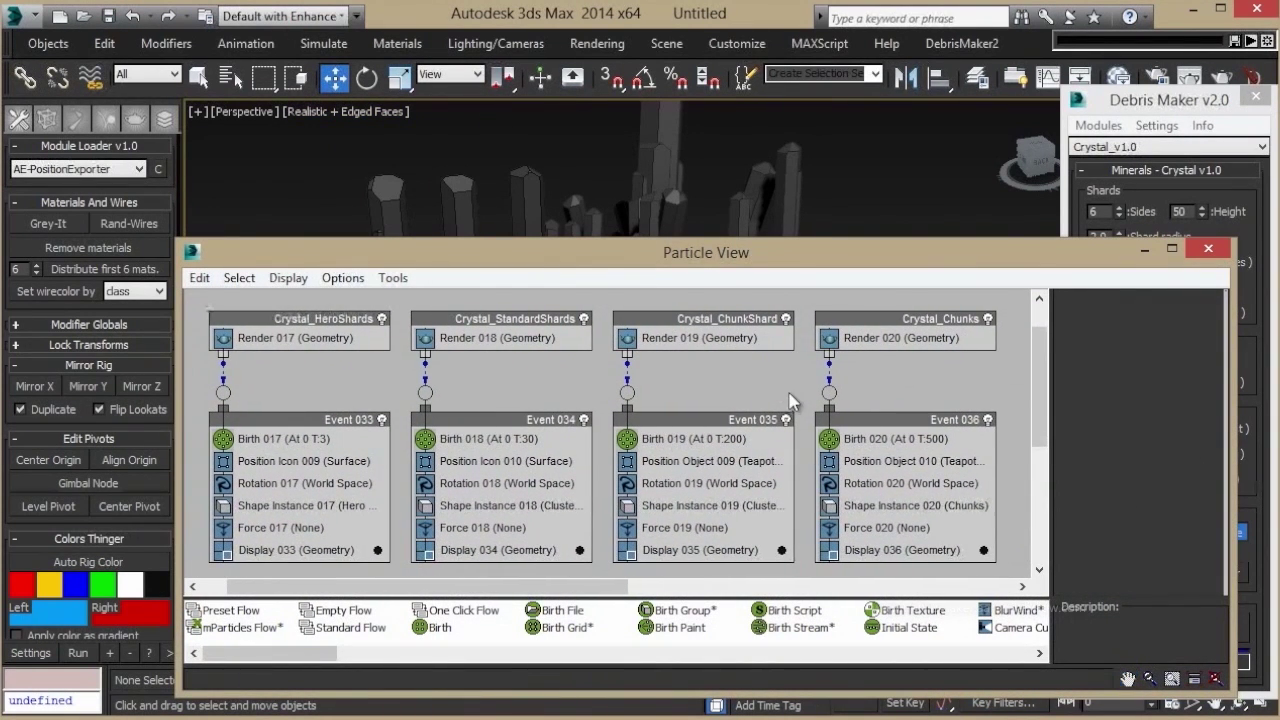
drag(932, 271, 913, 539)
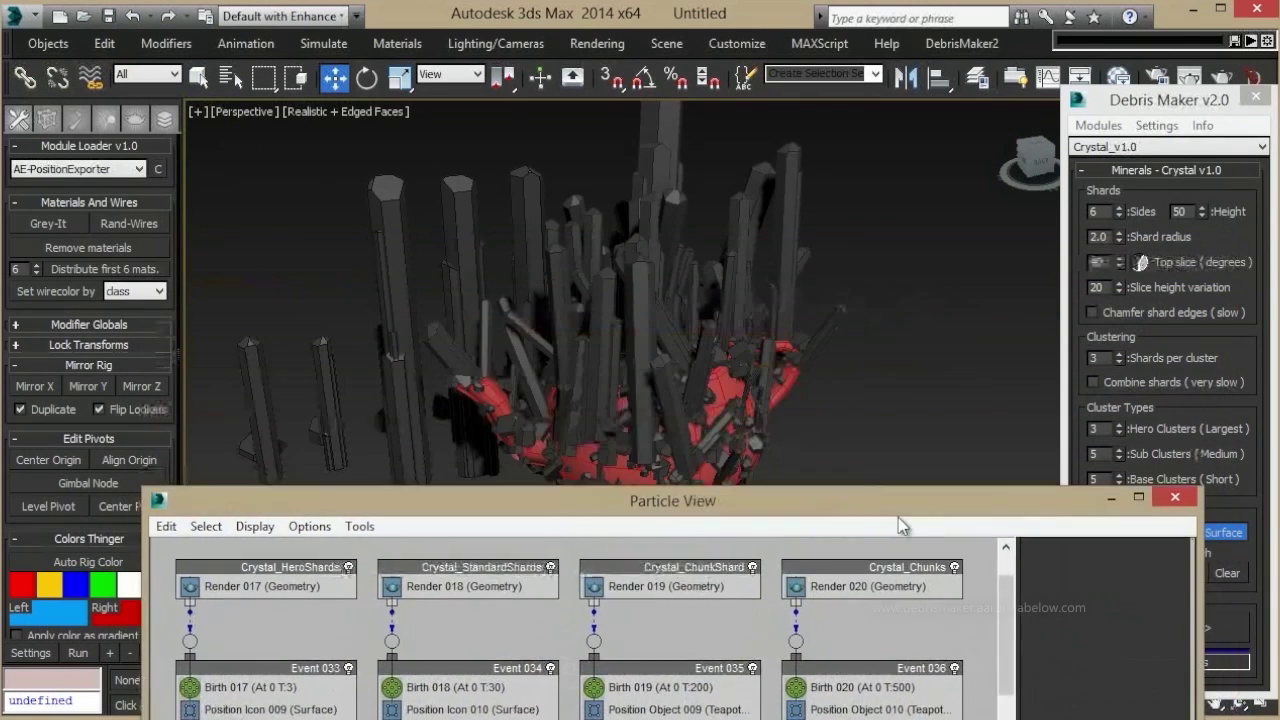
click(810, 605)
click(609, 605)
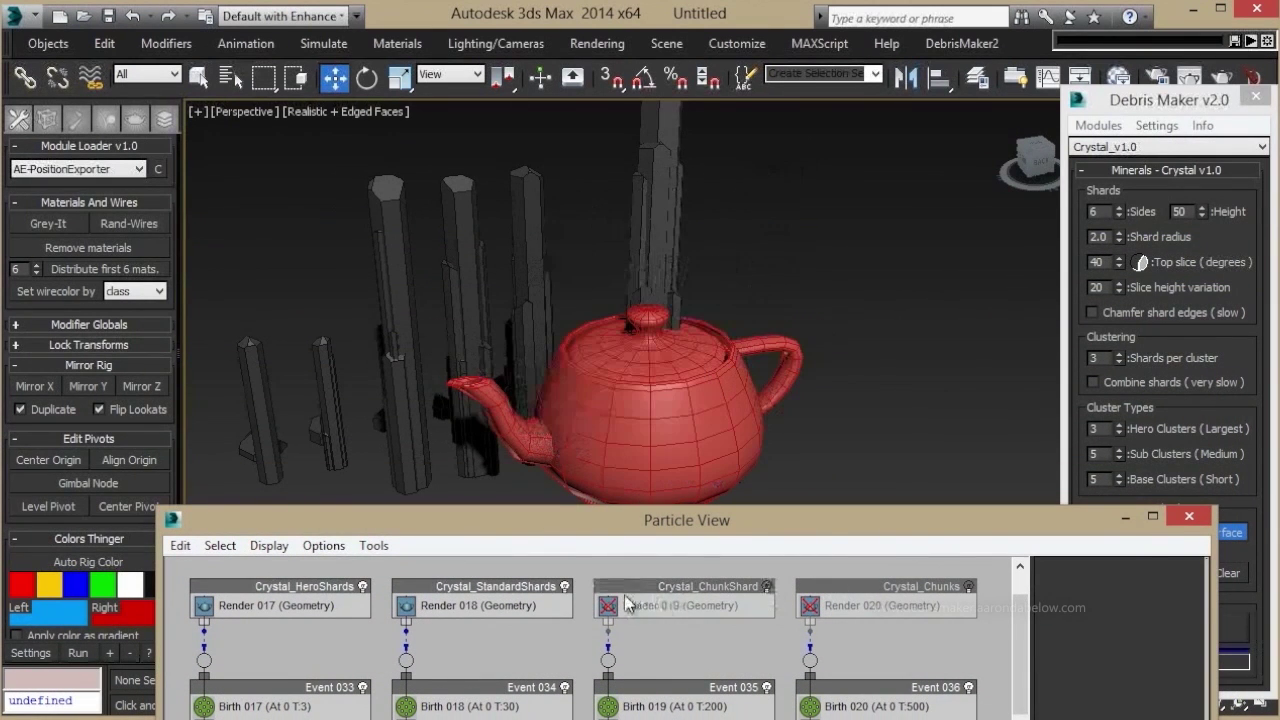
click(565, 587)
click(363, 587)
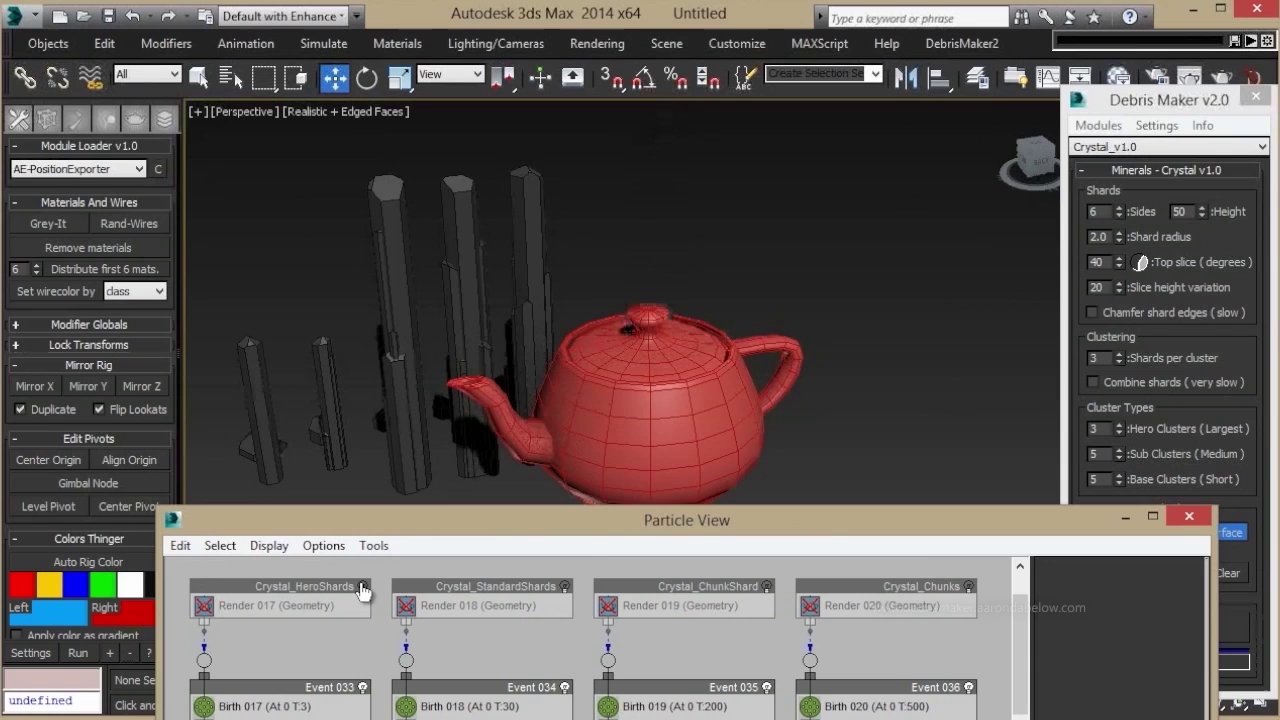
click(968, 587)
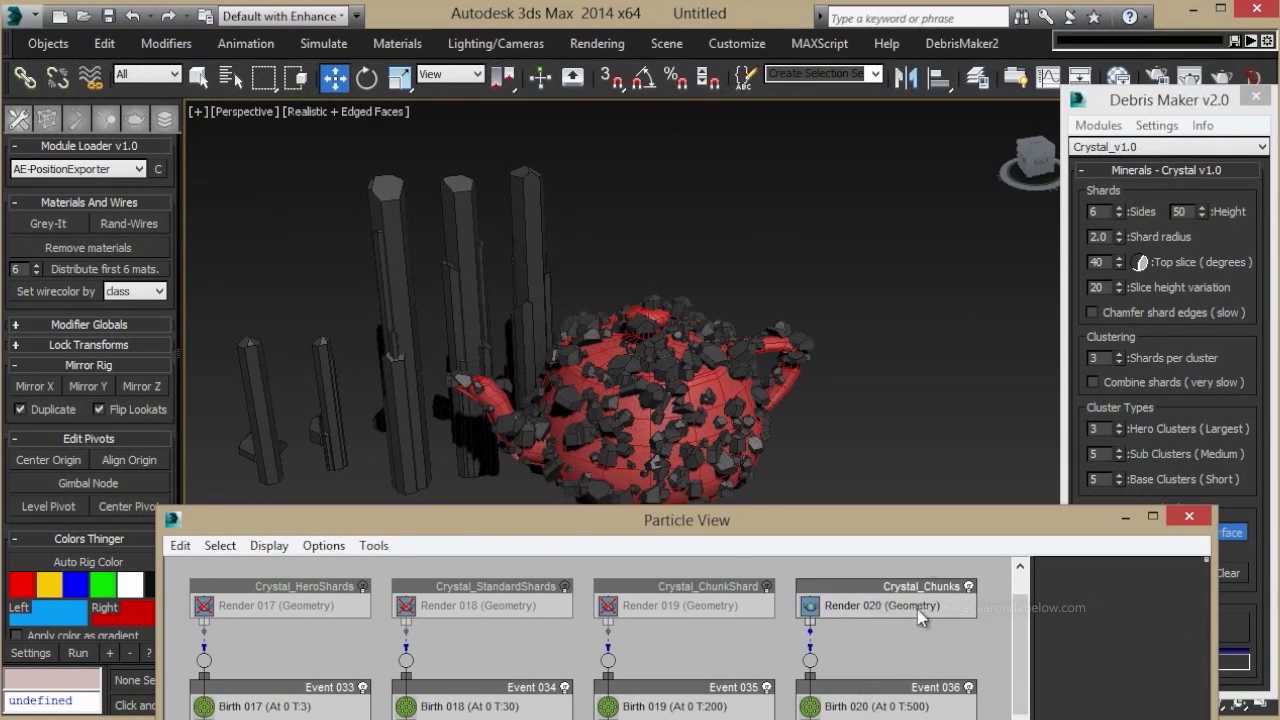
Raise the chunk birth count to 1231, shrink the chunk shards and raise their count, then close Particle View
click(880, 706)
drag(1183, 643, 1183, 470)
click(767, 587)
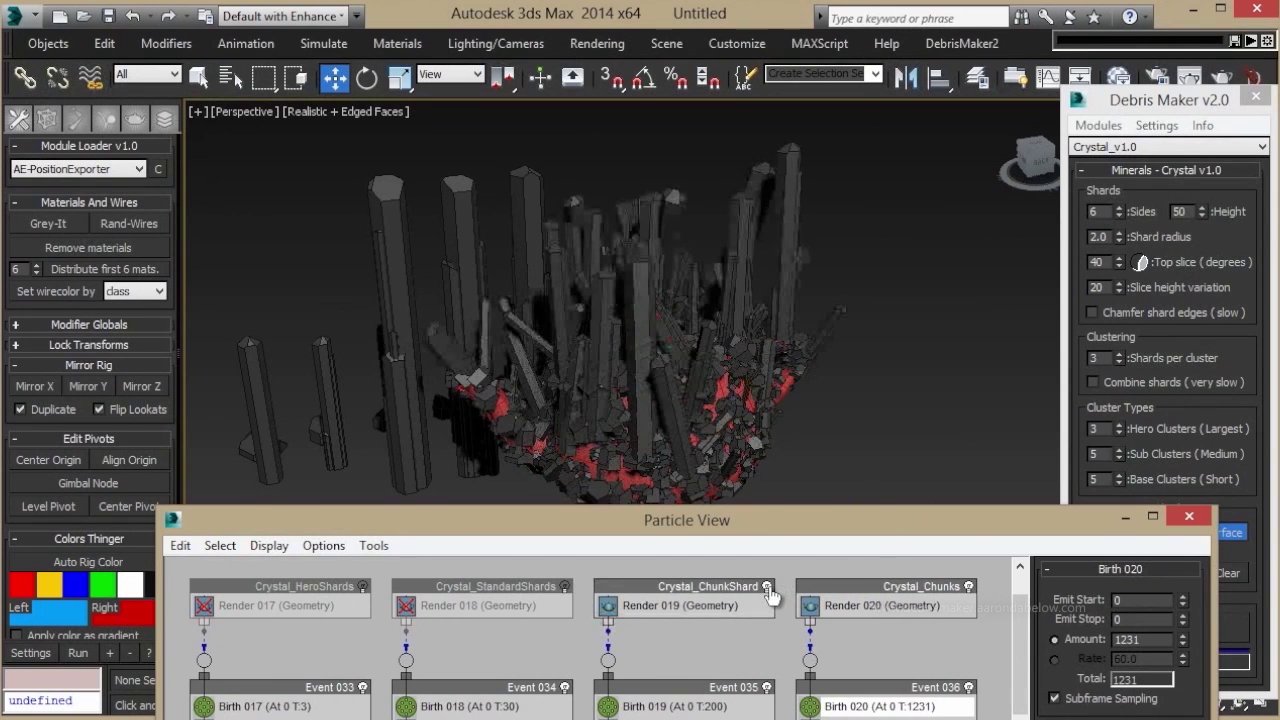
drag(816, 540, 819, 479)
click(690, 712)
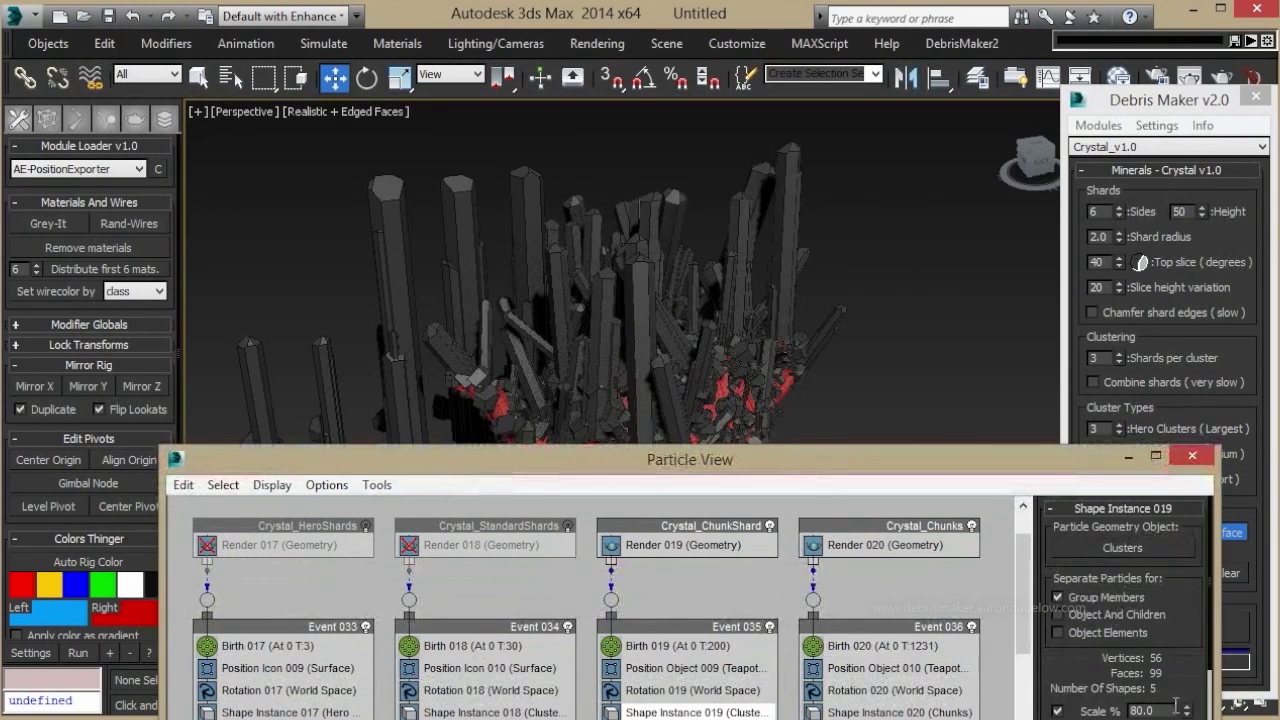
drag(1184, 710, 1184, 718)
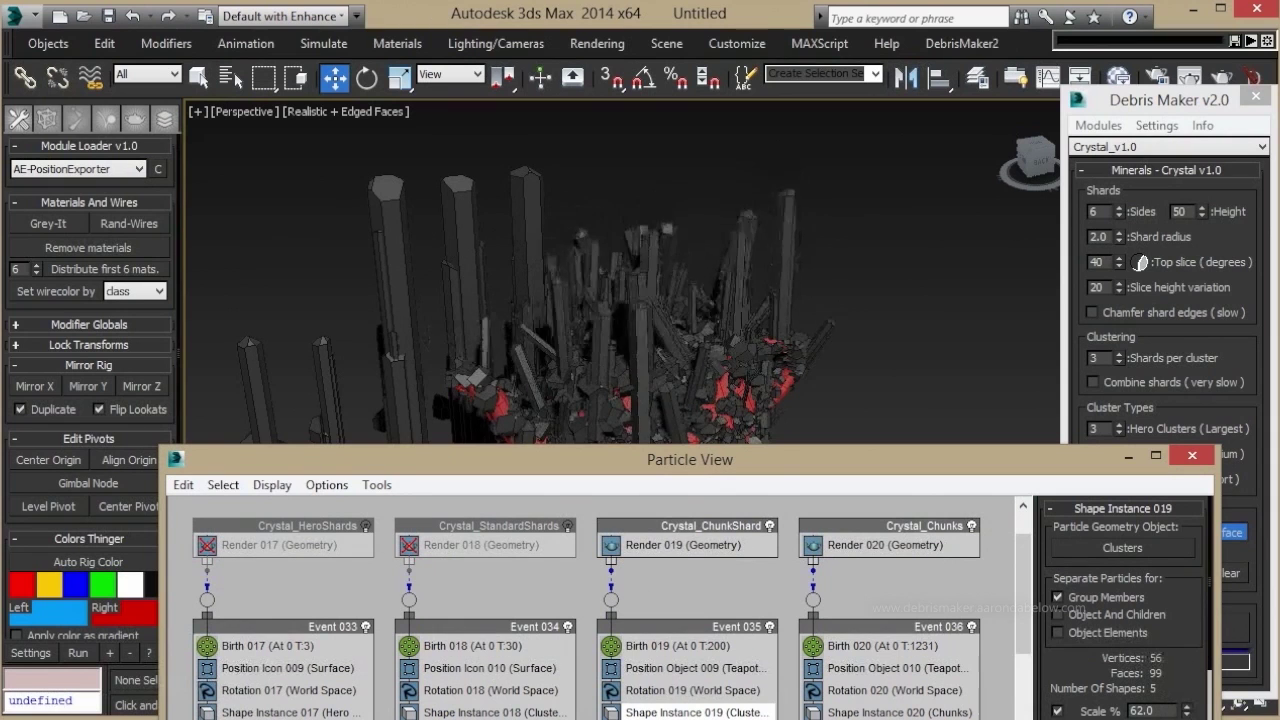
click(690, 646)
drag(1185, 576, 1185, 496)
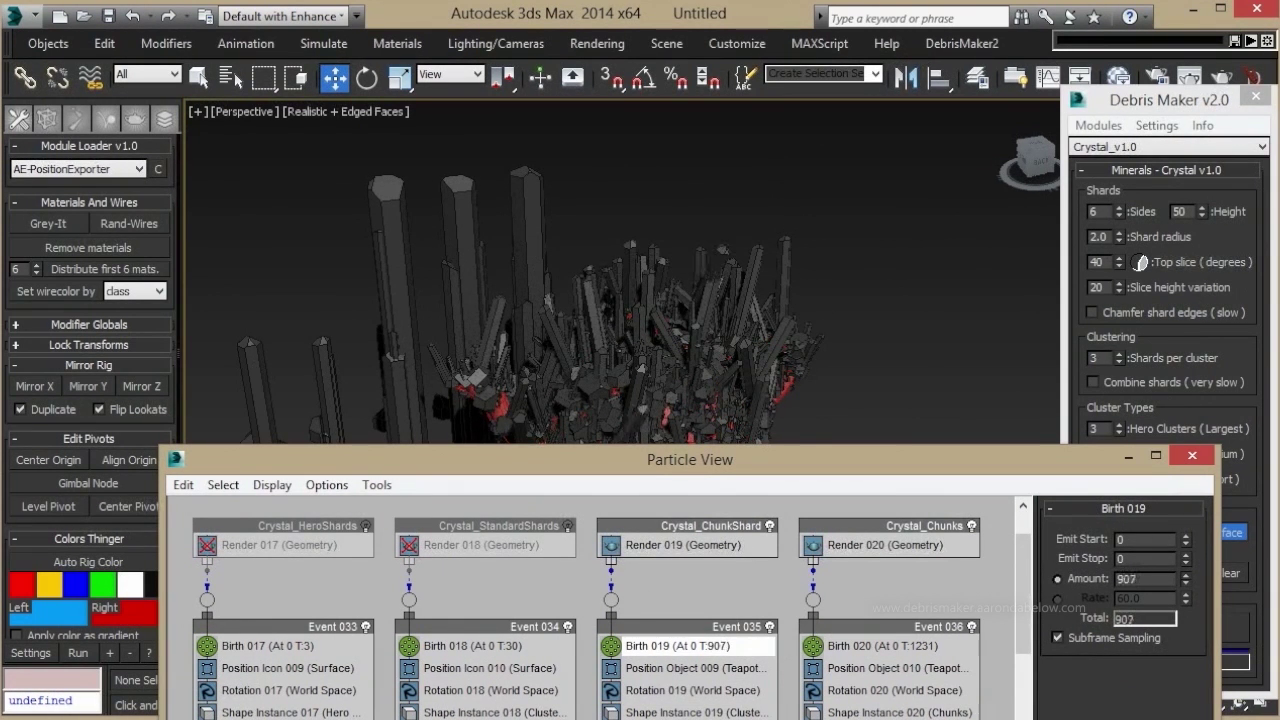
click(1192, 456)
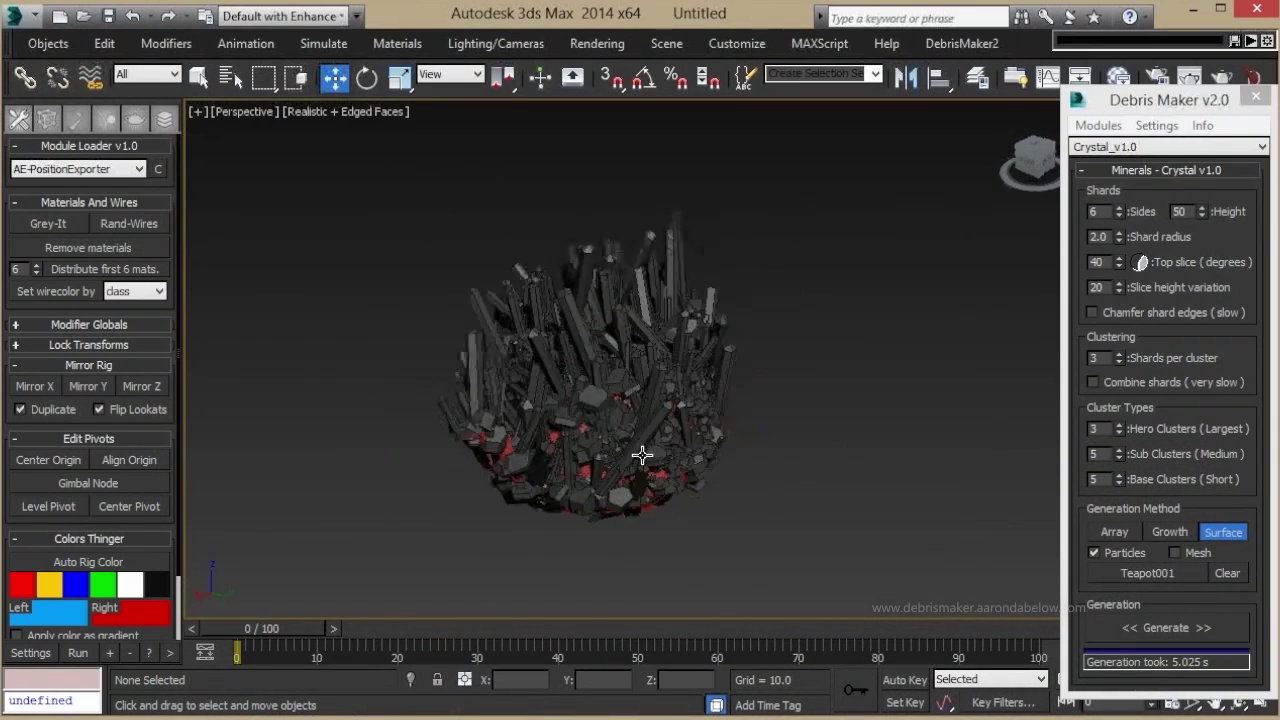
Orbit, pan and zoom around the five meteor rocks, briefly viewing them in wireframe
alt+middle_drag(642, 455, 1040, 386)
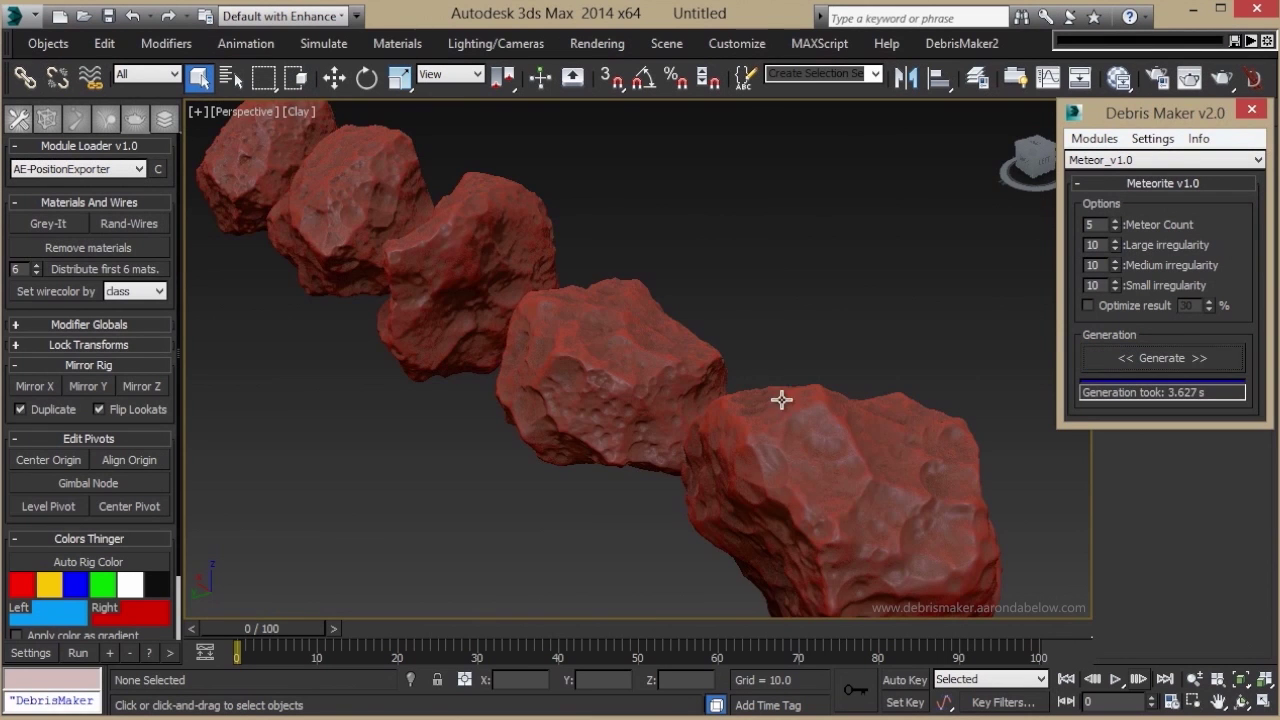
middle_drag(860, 397, 813, 392)
scroll(813, 392, up, 10)
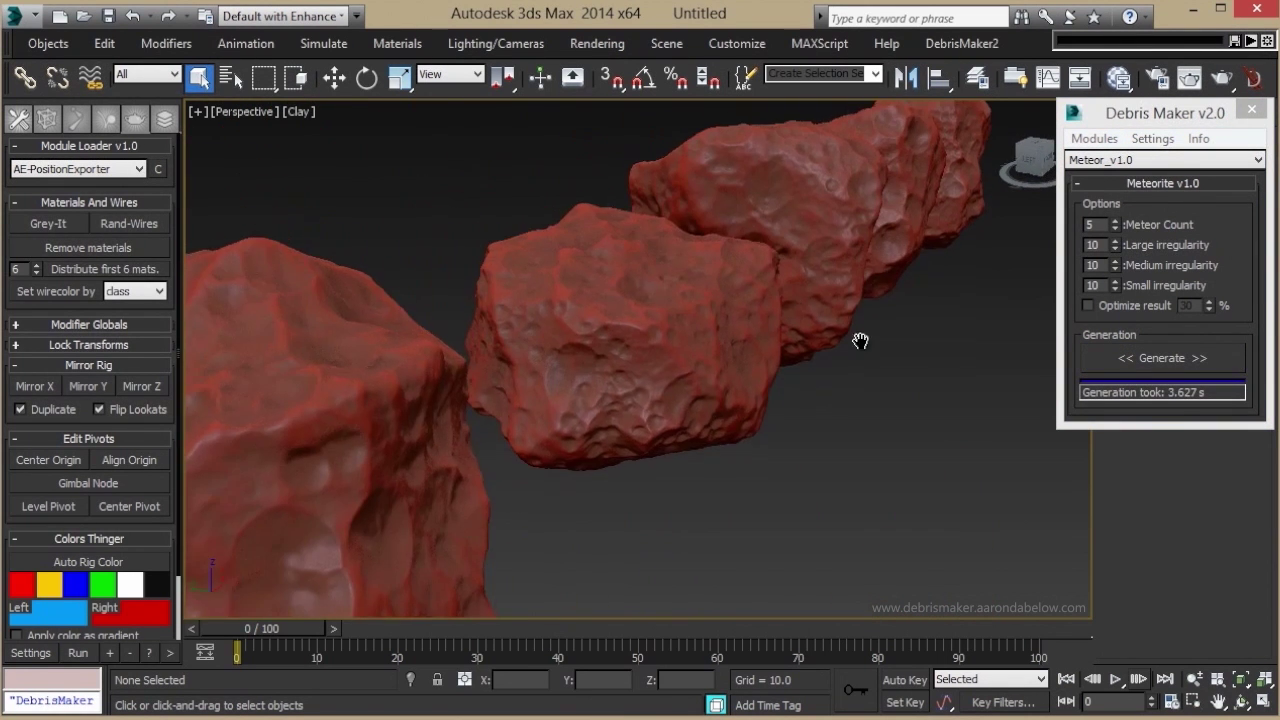
scroll(651, 166, down, 3)
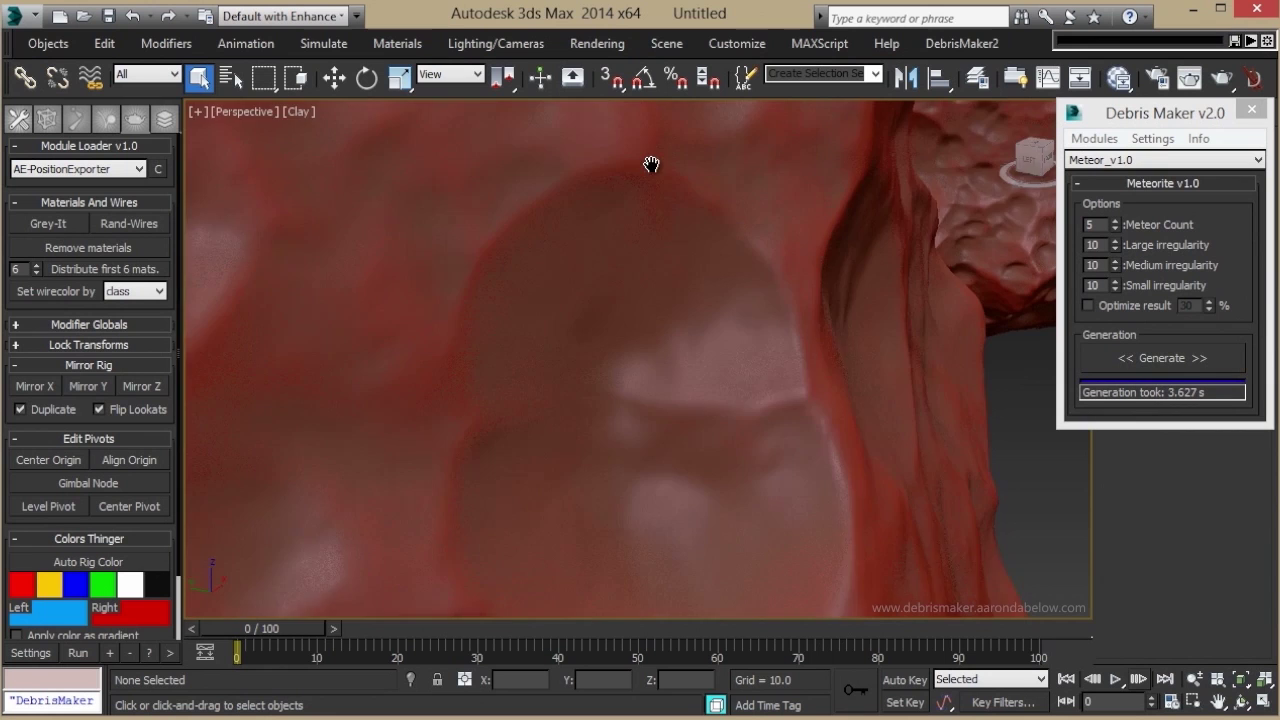
scroll(651, 168, down, 5)
key(F3)
scroll(646, 300, down, 6)
key(F3)
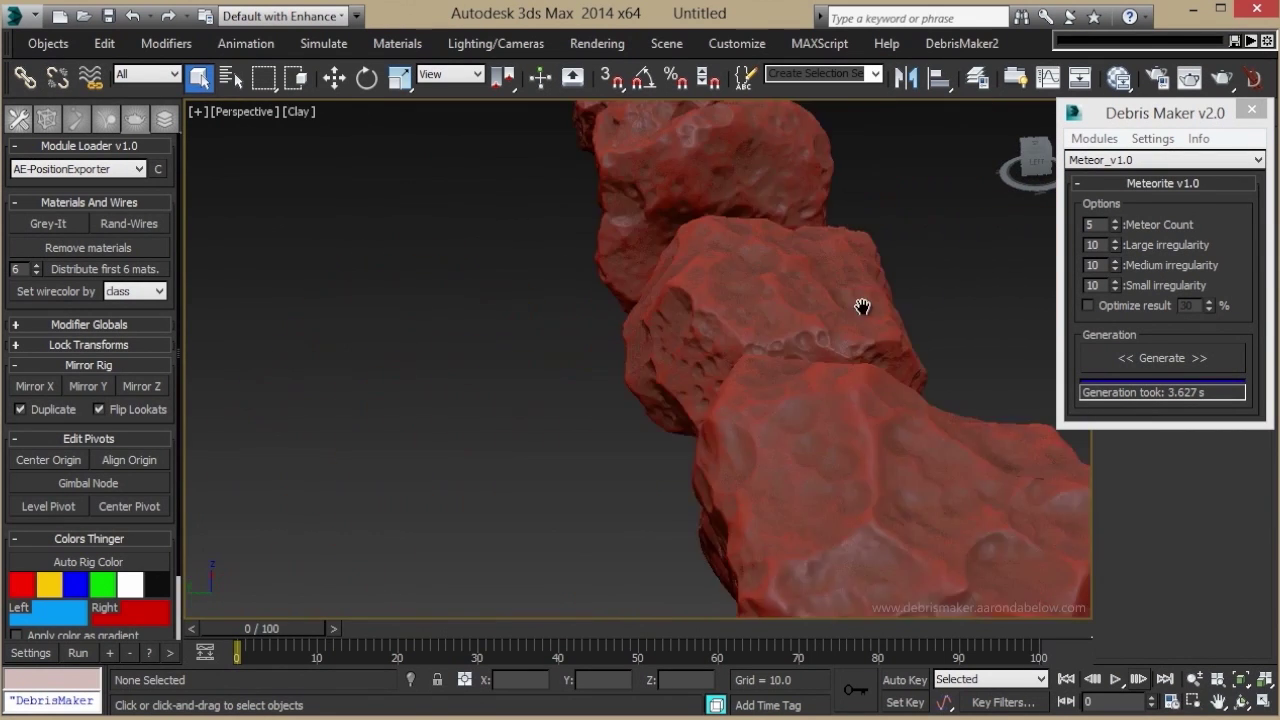
Delete the meteor rocks, enable Optimize result with a higher percentage, and generate and inspect in wireframe
key(ctrl+a)
key(Delete)
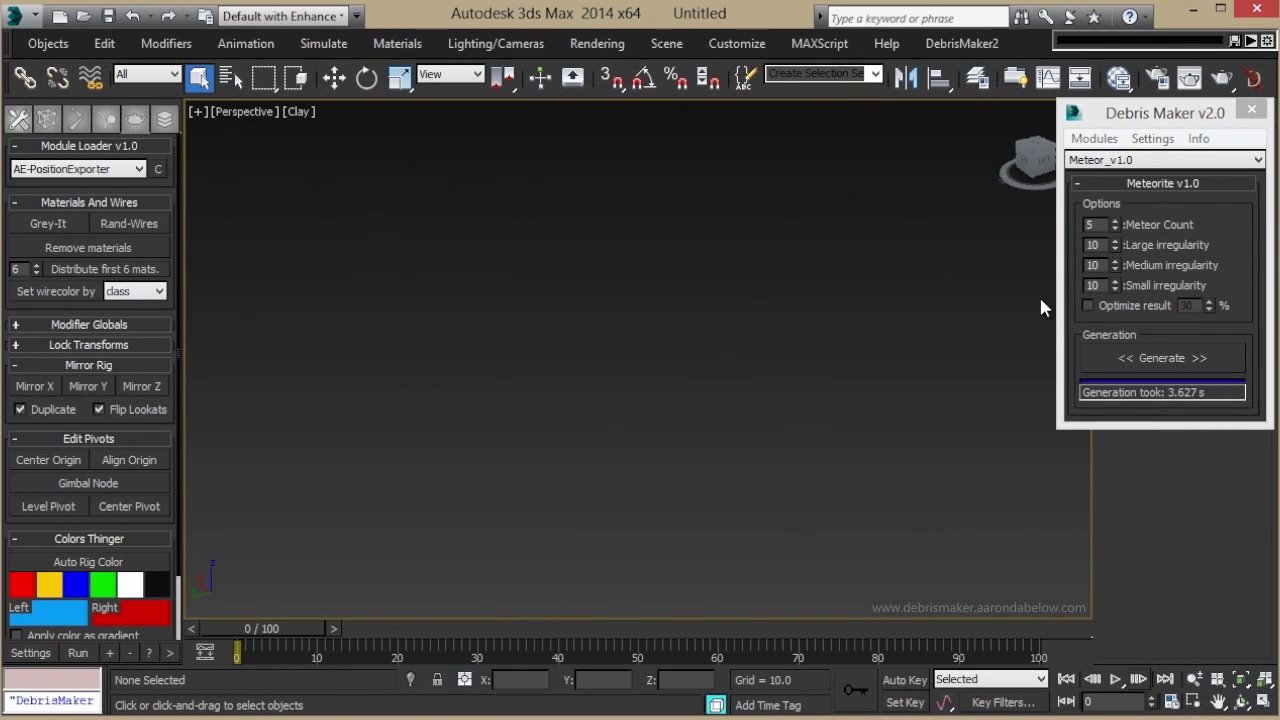
click(1103, 303)
drag(1208, 305, 1213, 289)
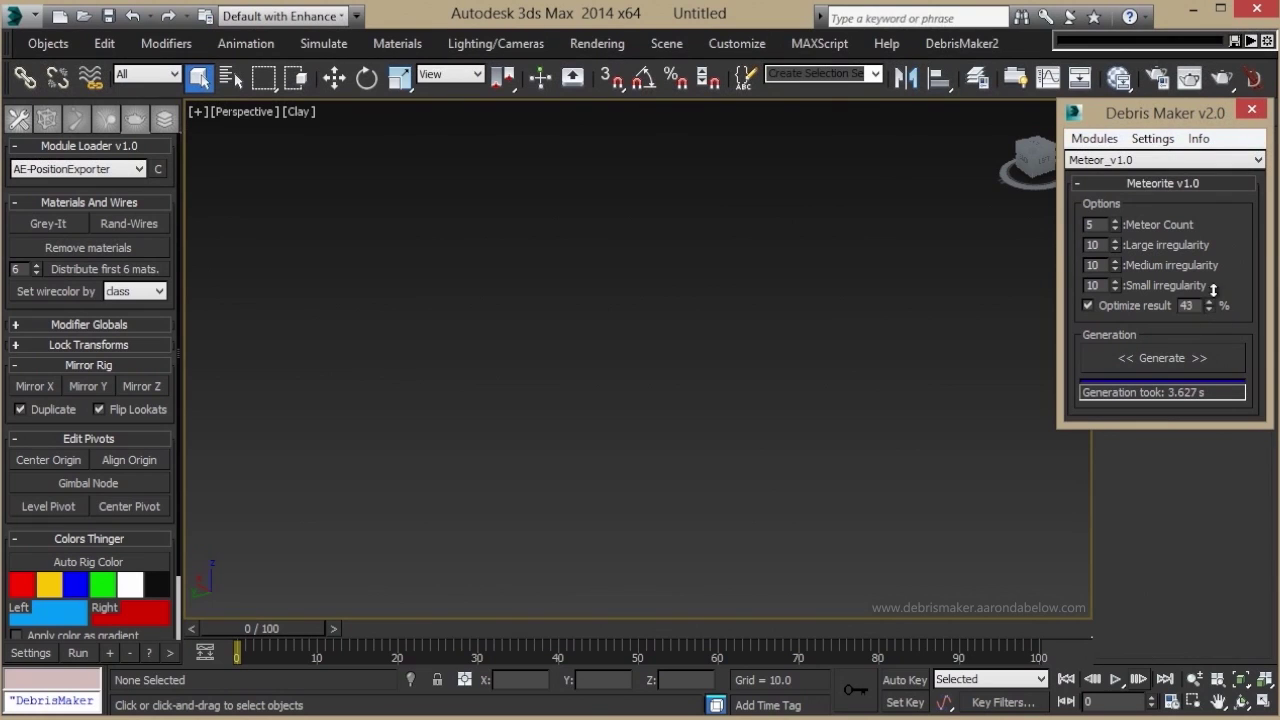
click(1204, 362)
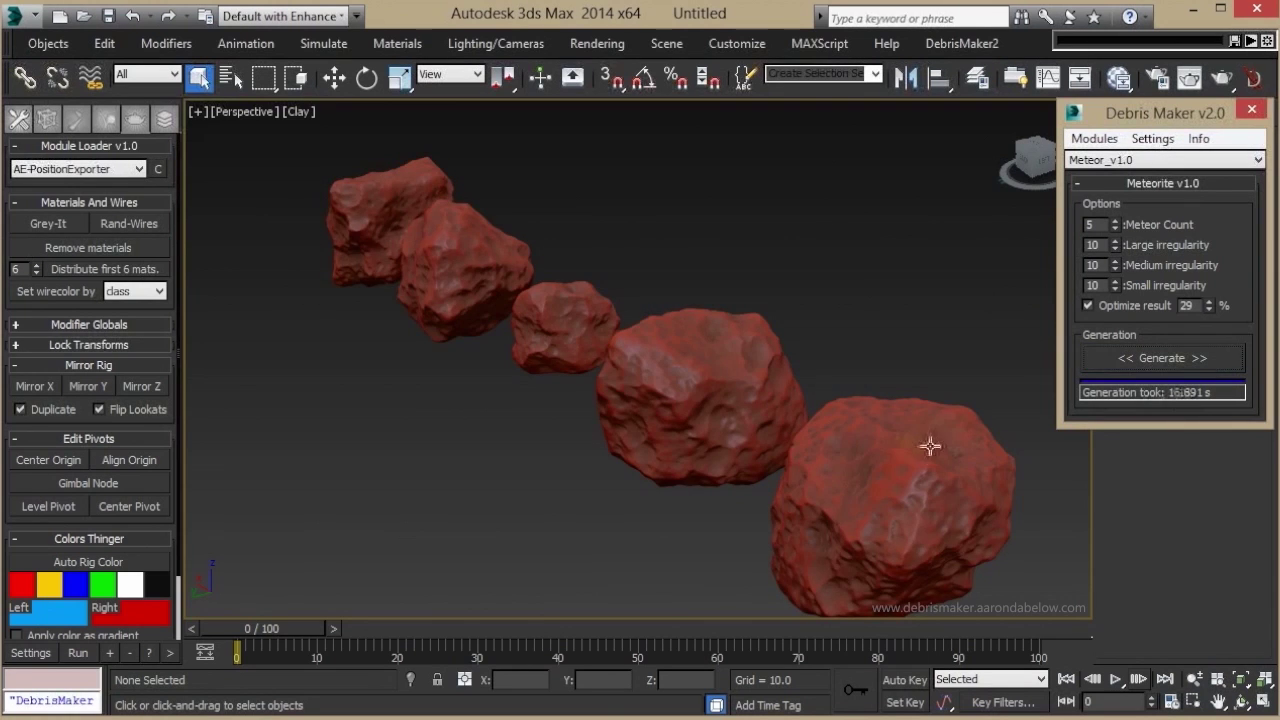
scroll(863, 363, up, 8)
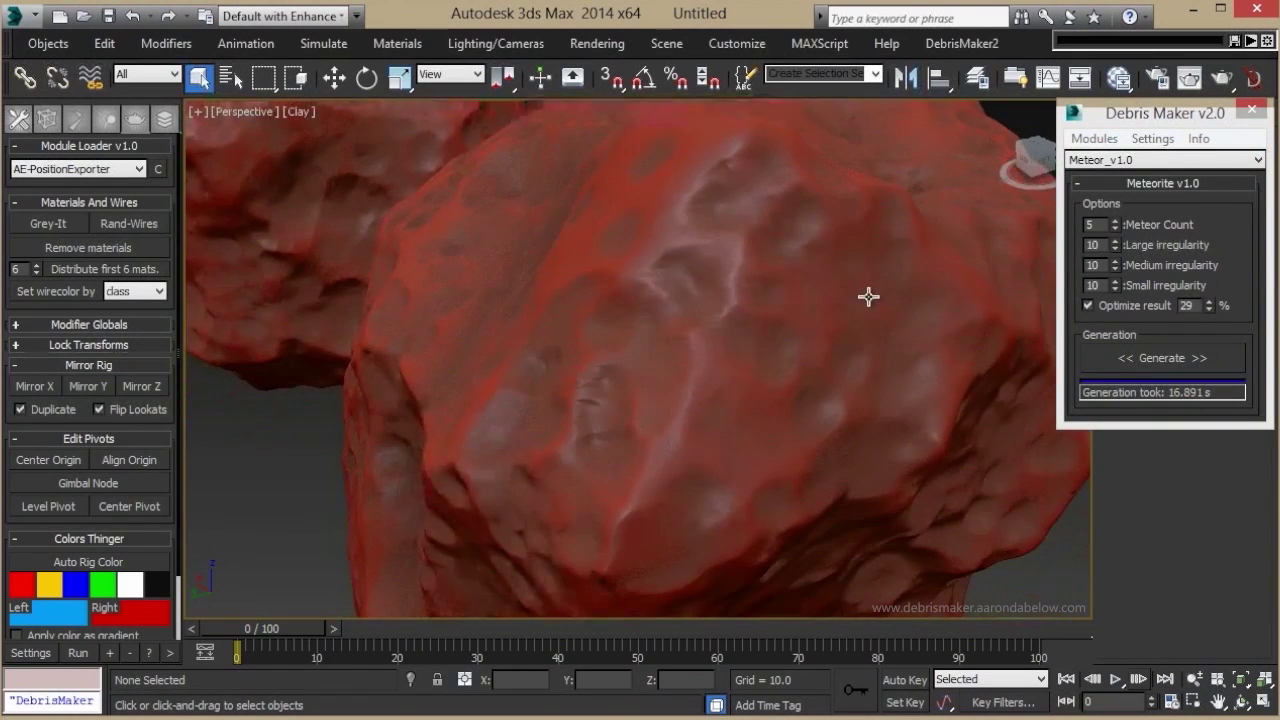
key(F3)
key(F3)
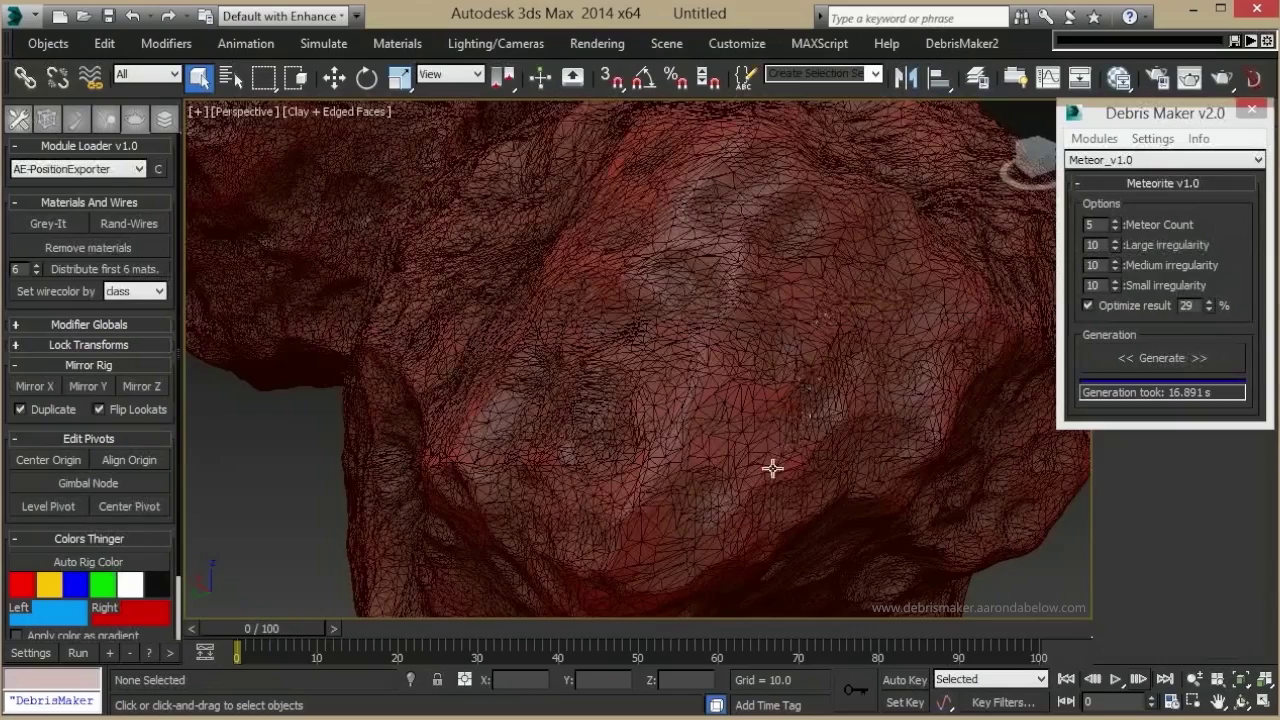
mouse_move(771, 466)
middle_down()
mouse_move(740, 346)
mouse_move(792, 345)
middle_up()
scroll(791, 346, up, 3)
scroll(791, 346, down, 3)
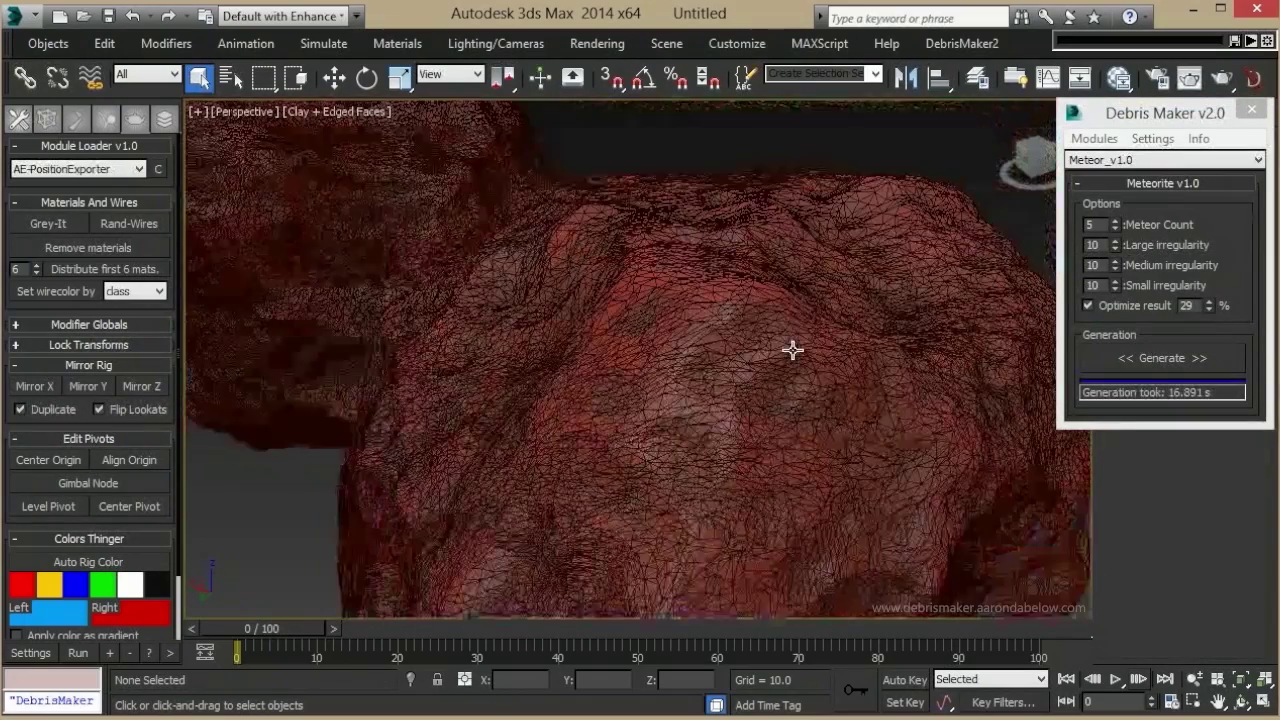
Reset Meteor Count to 1 and optimization to 10%, then generate a single meteor rock
right_click(1116, 229)
right_click(1209, 304)
click(1192, 357)
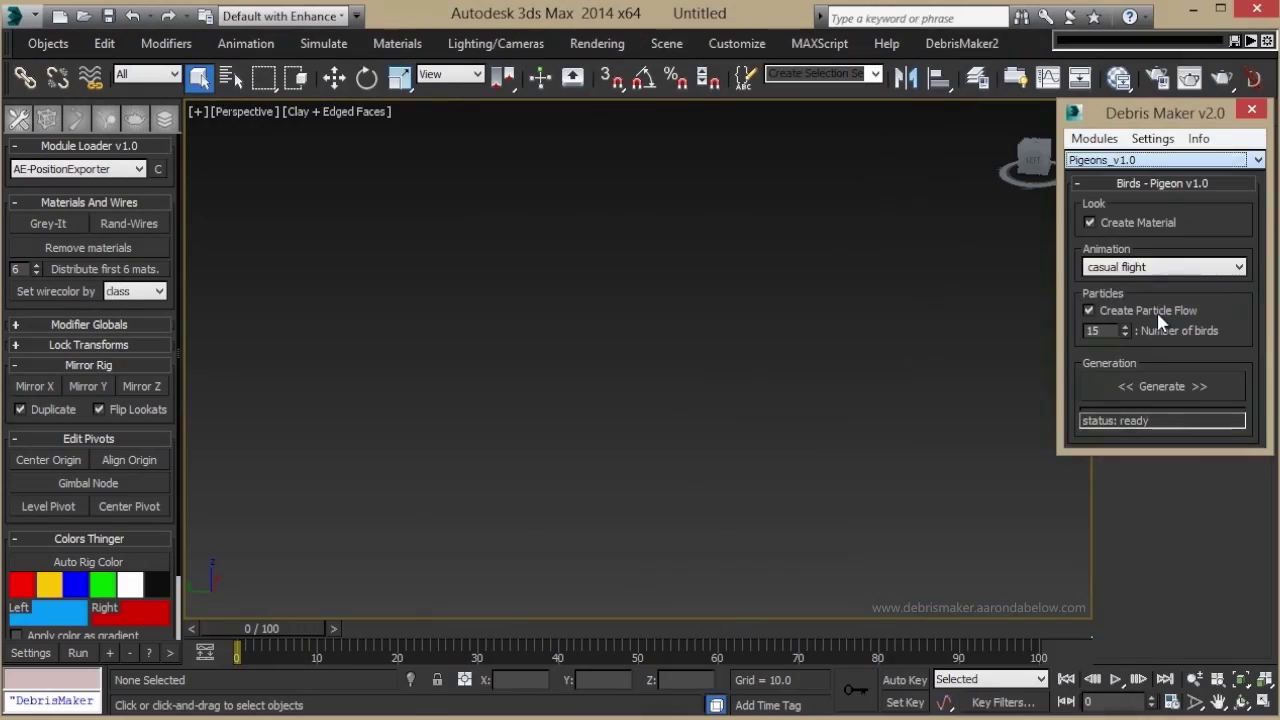
Generate the 15-pigeon flock and preview its casual flight animation
click(1157, 390)
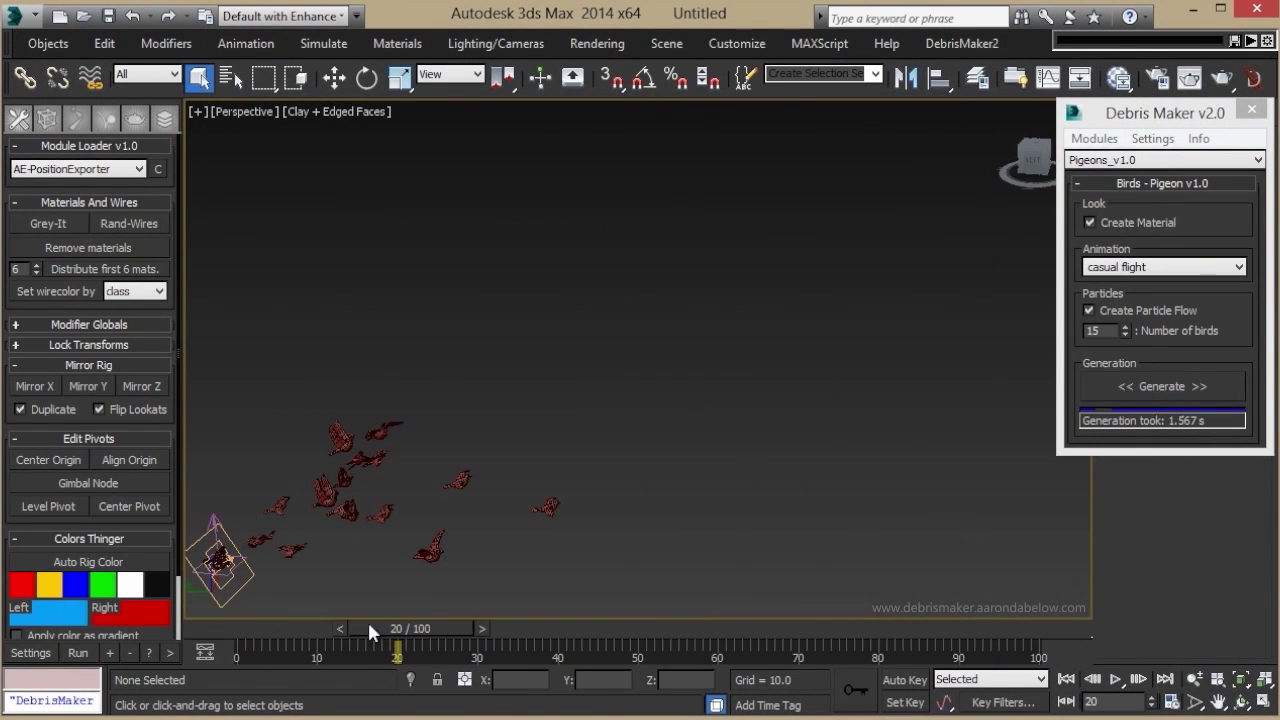
drag(304, 628, 182, 668)
key(/)
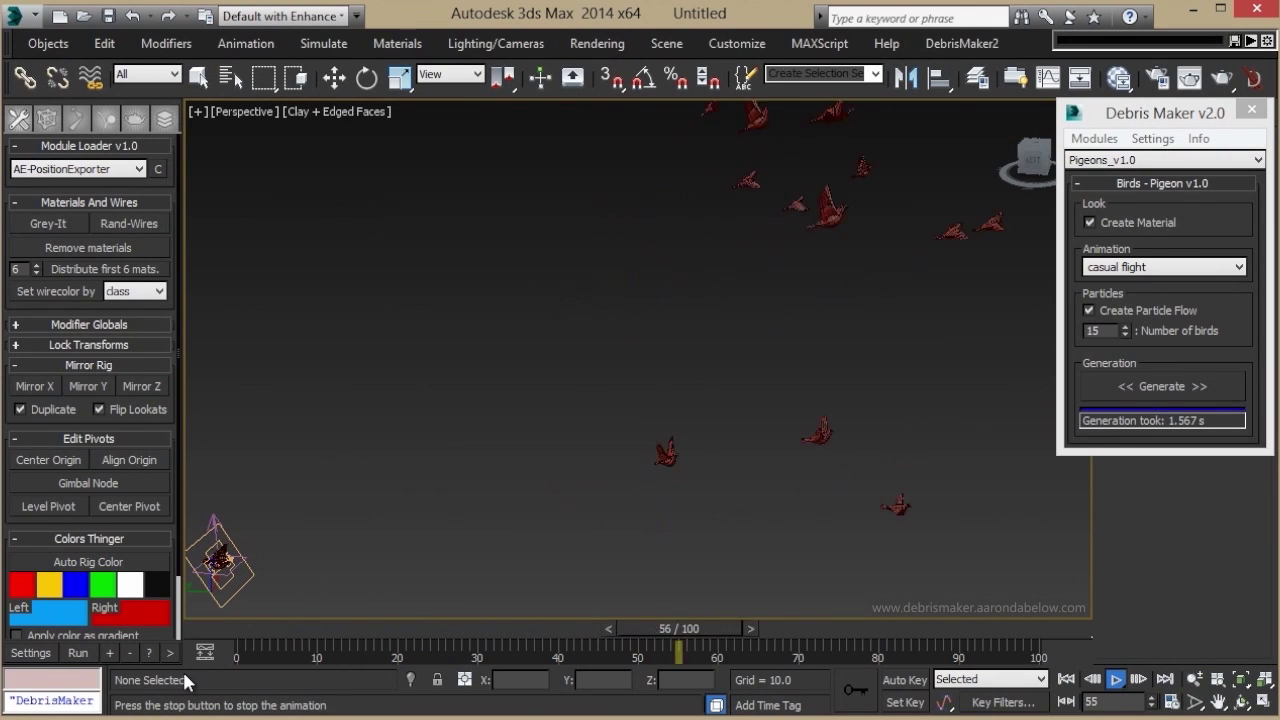
click(268, 633)
Replay the flight to frame 54, then open the PF Source emitter in Particle View
key(/)
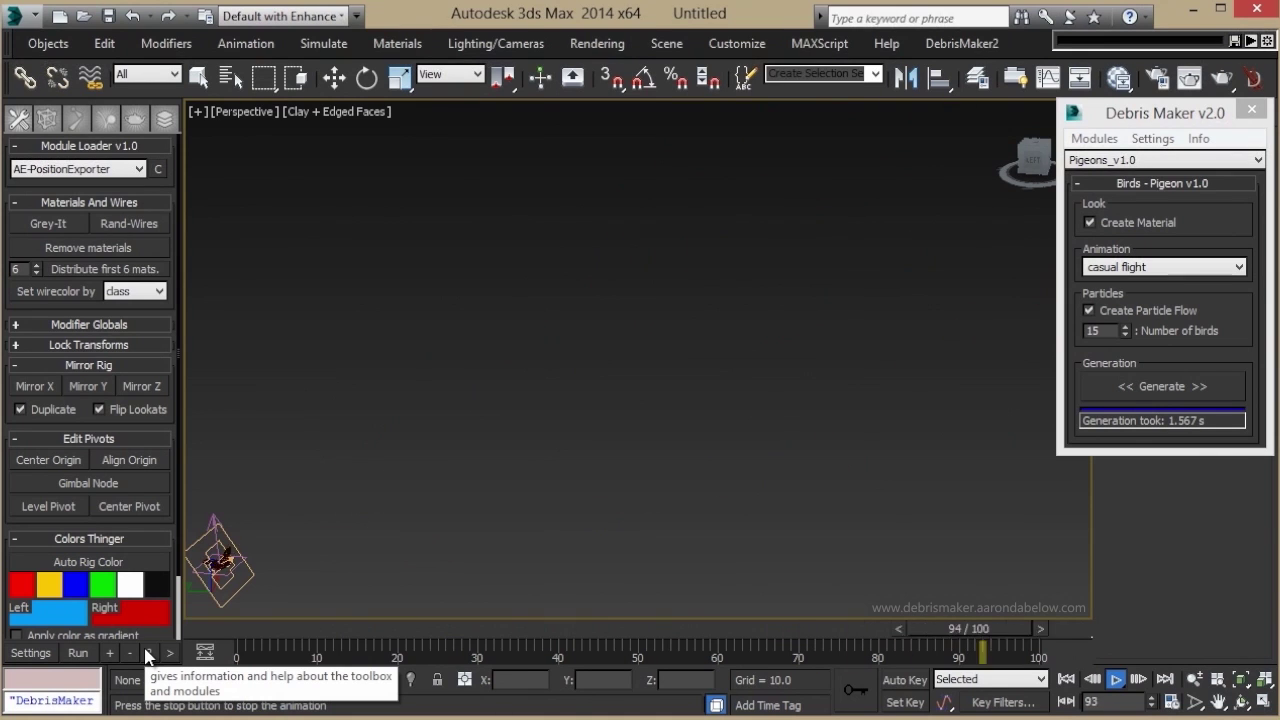
key(/)
click(253, 545)
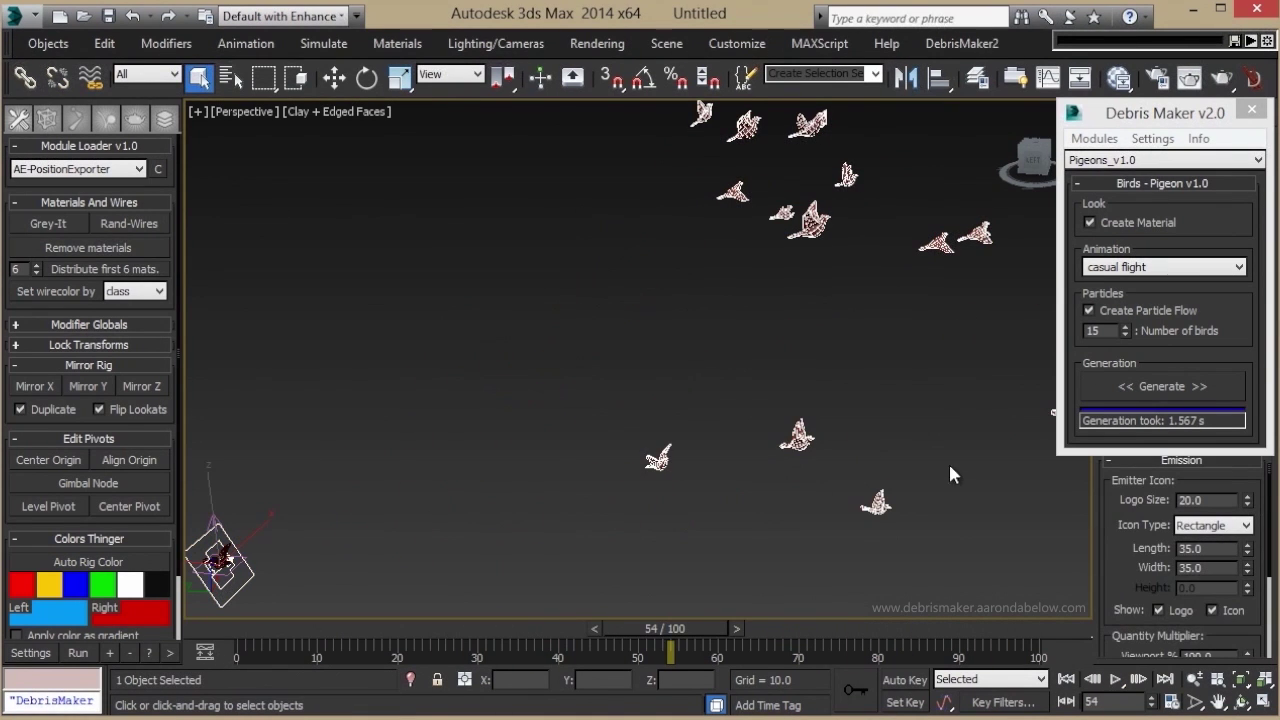
key(6)
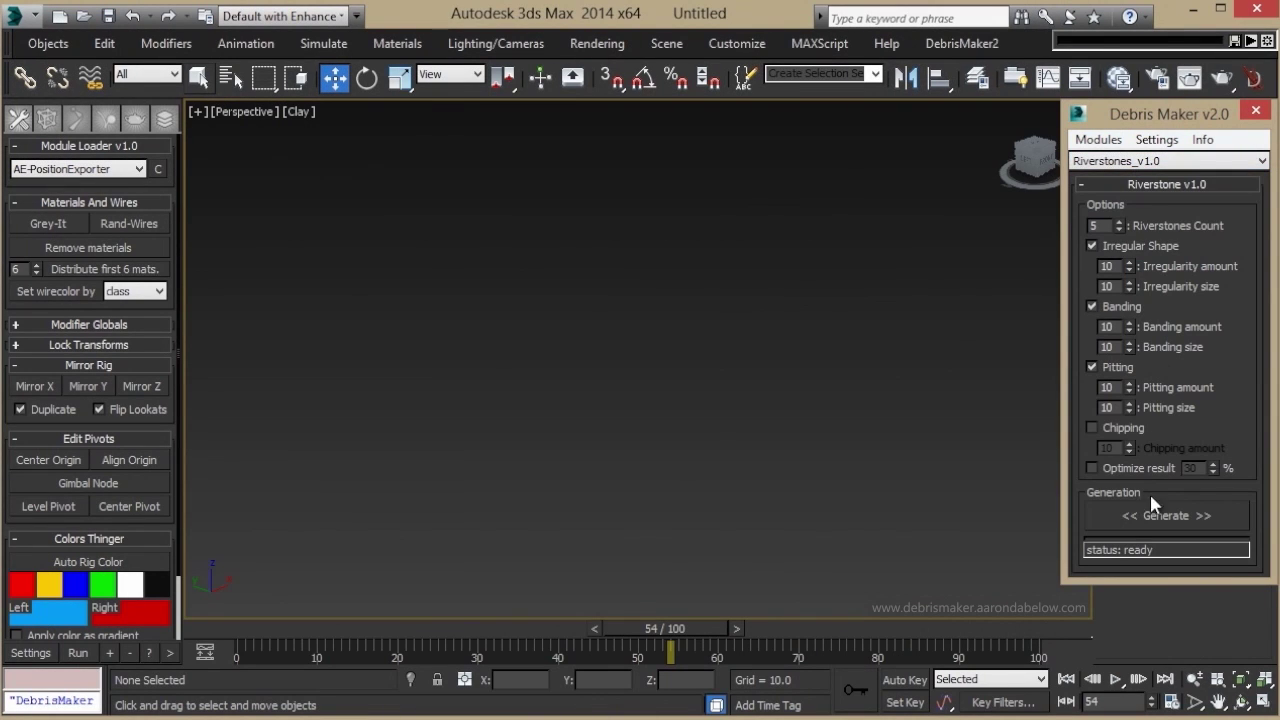
Generate five smooth riverstones, delete them, and regenerate them with Chipping at amount 10
click(1153, 518)
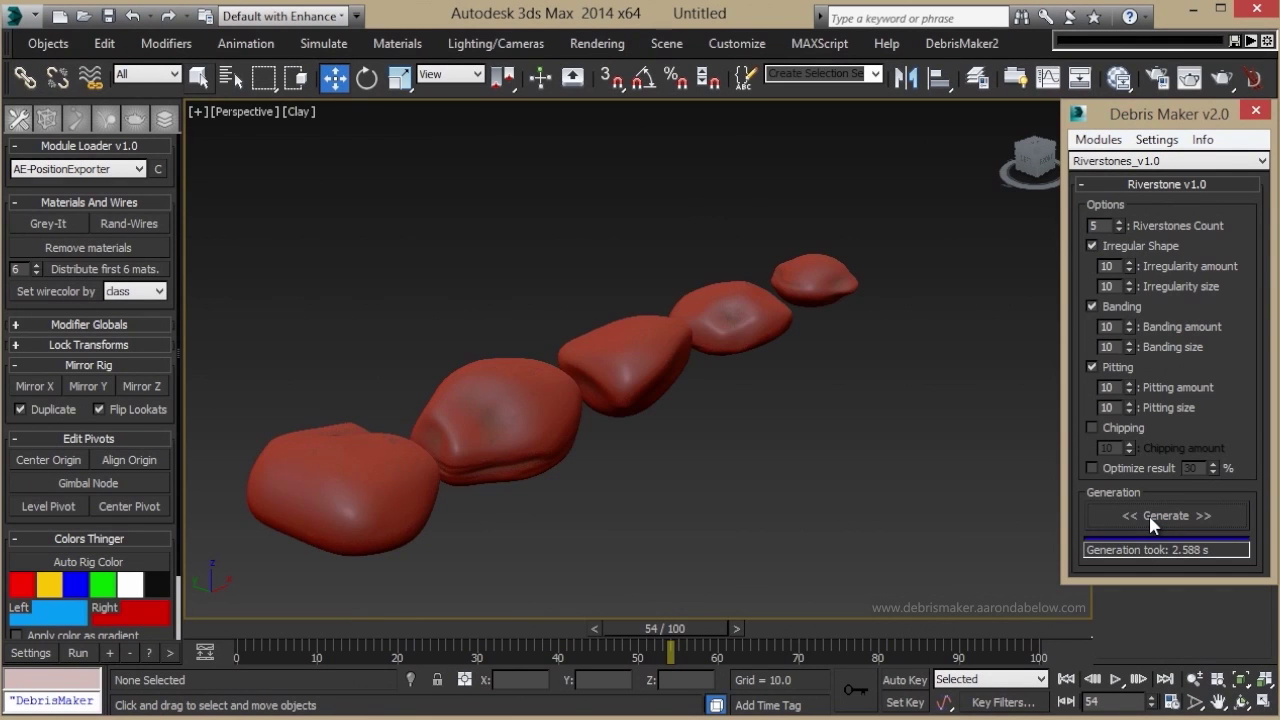
mouse_move(882, 410)
alt+middle_down()
mouse_move(863, 400)
mouse_move(1031, 380)
mouse_move(845, 415)
mouse_move(840, 384)
mouse_move(880, 400)
alt+middle_up()
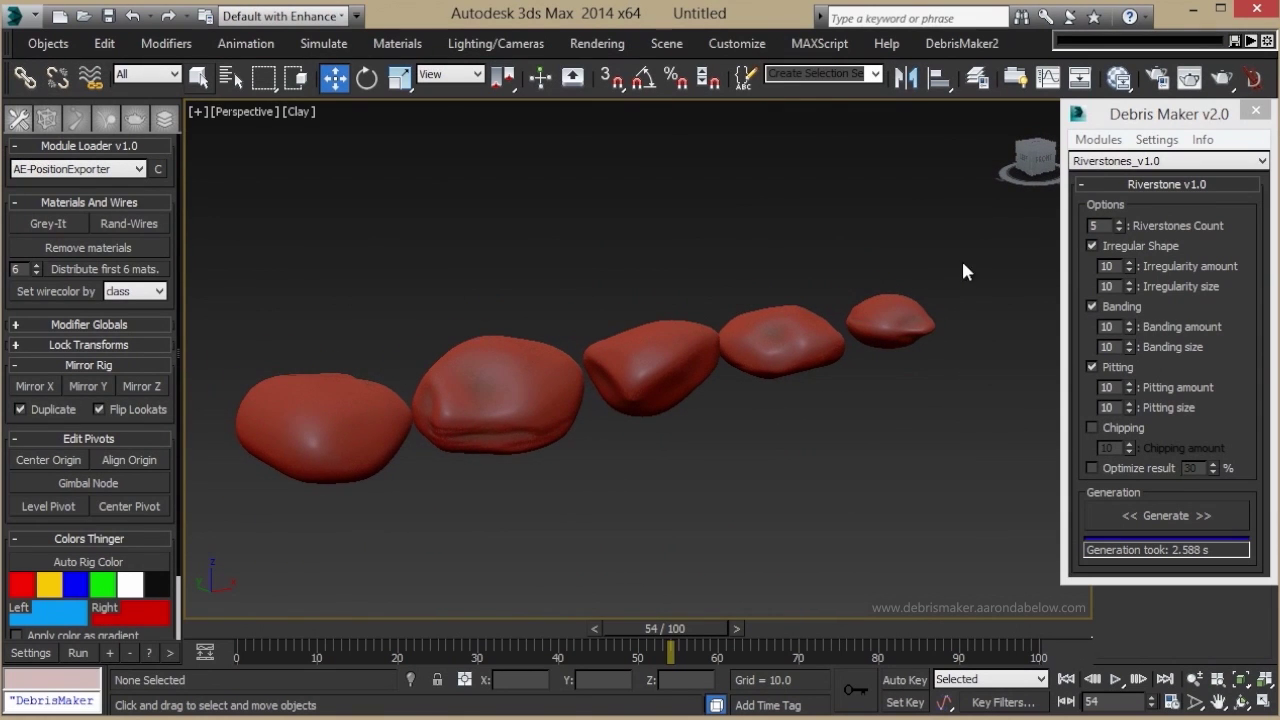
drag(375, 491, 375, 492)
key(Delete)
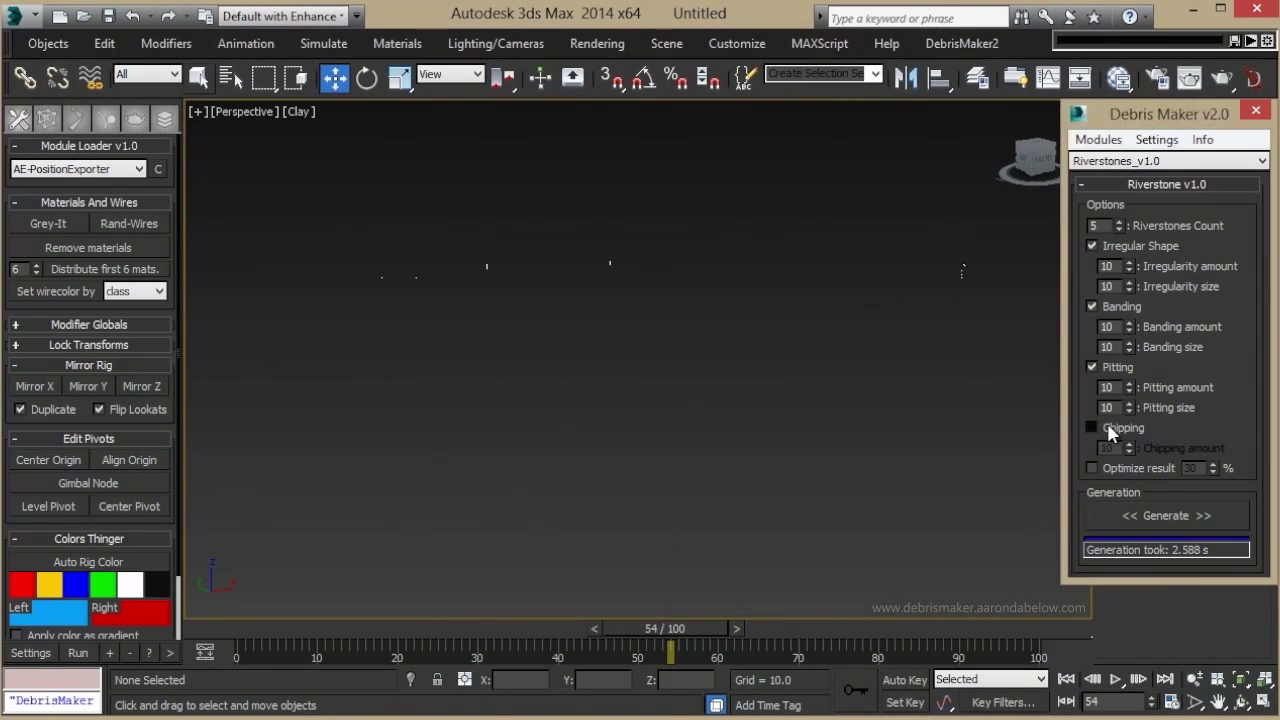
click(1107, 424)
click(1129, 512)
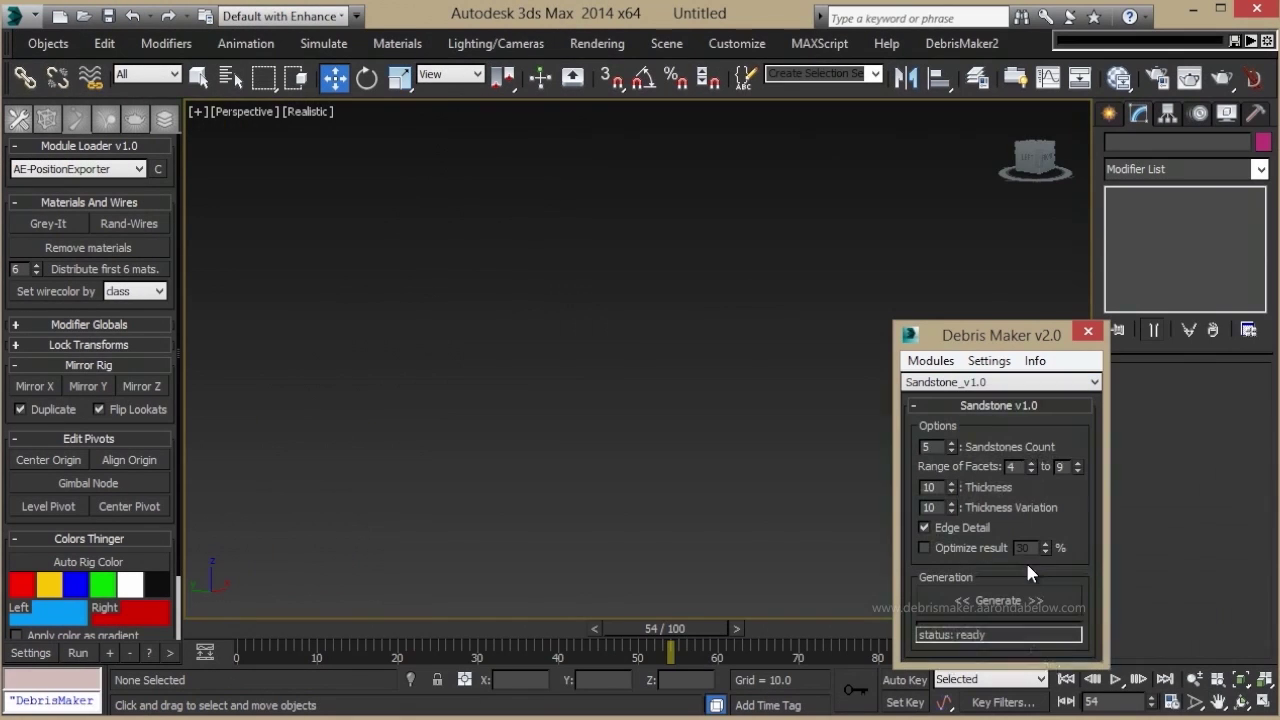
Generate five layered sandstone slabs and view them from above and low side
click(1026, 589)
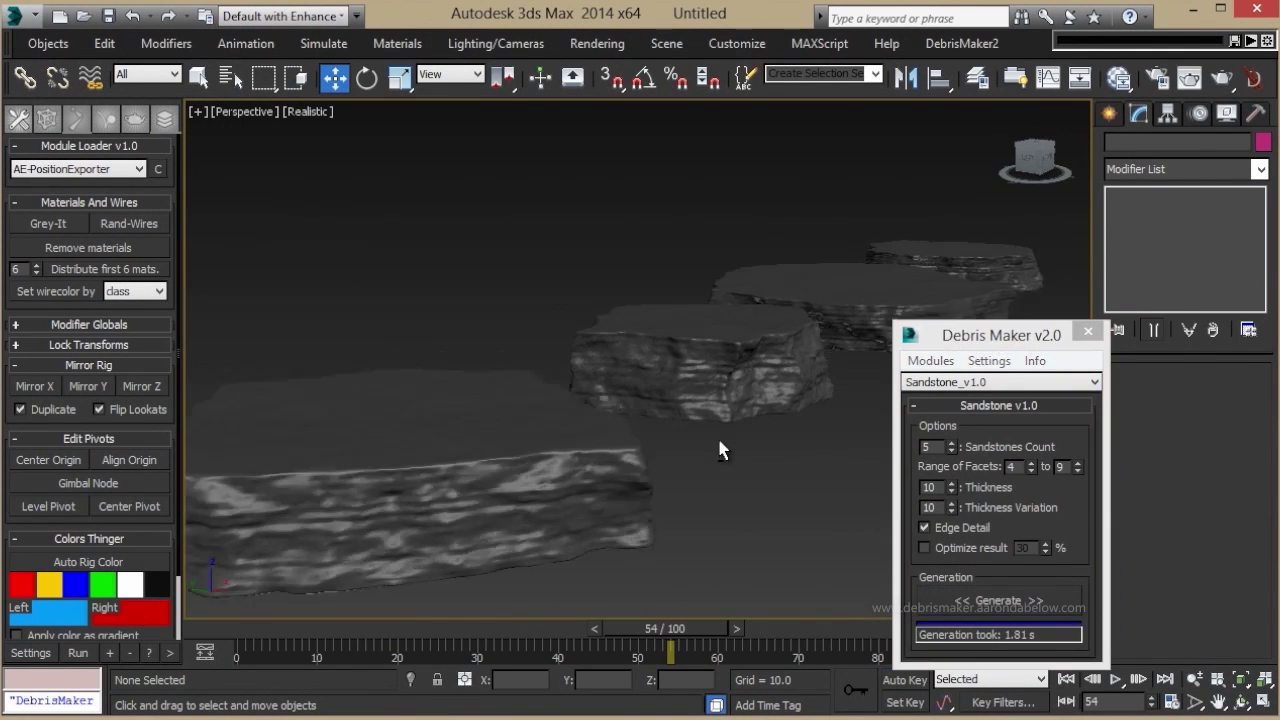
alt+middle_drag(742, 446, 705, 535)
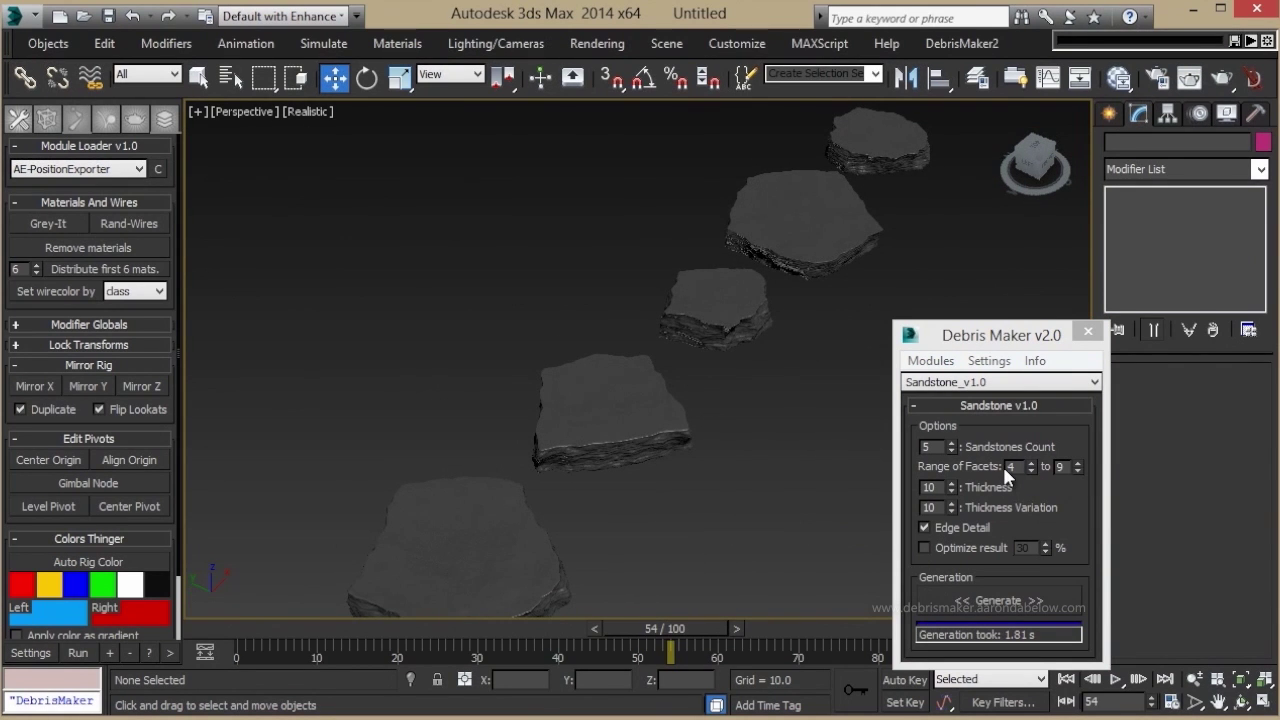
alt+middle_drag(731, 519, 715, 452)
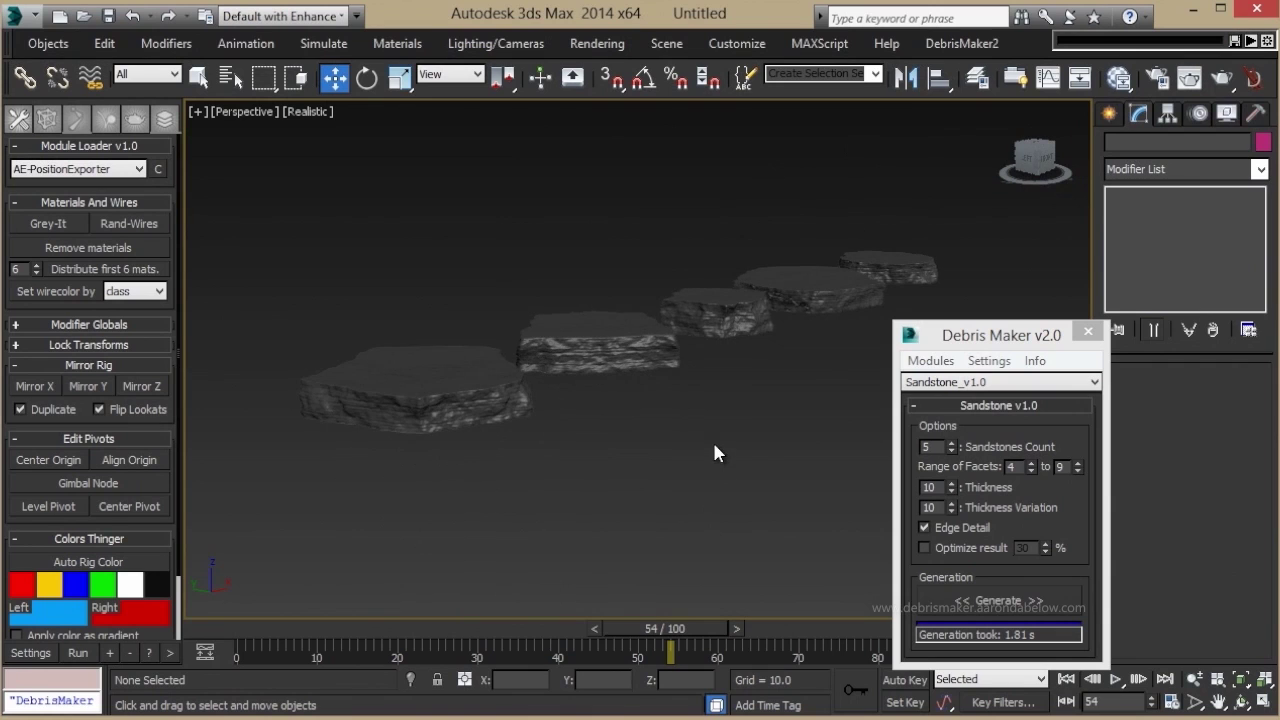
Select the middle slab, Sandstone_002, and show its TurboSmooth modifier settings
click(624, 363)
click(1204, 246)
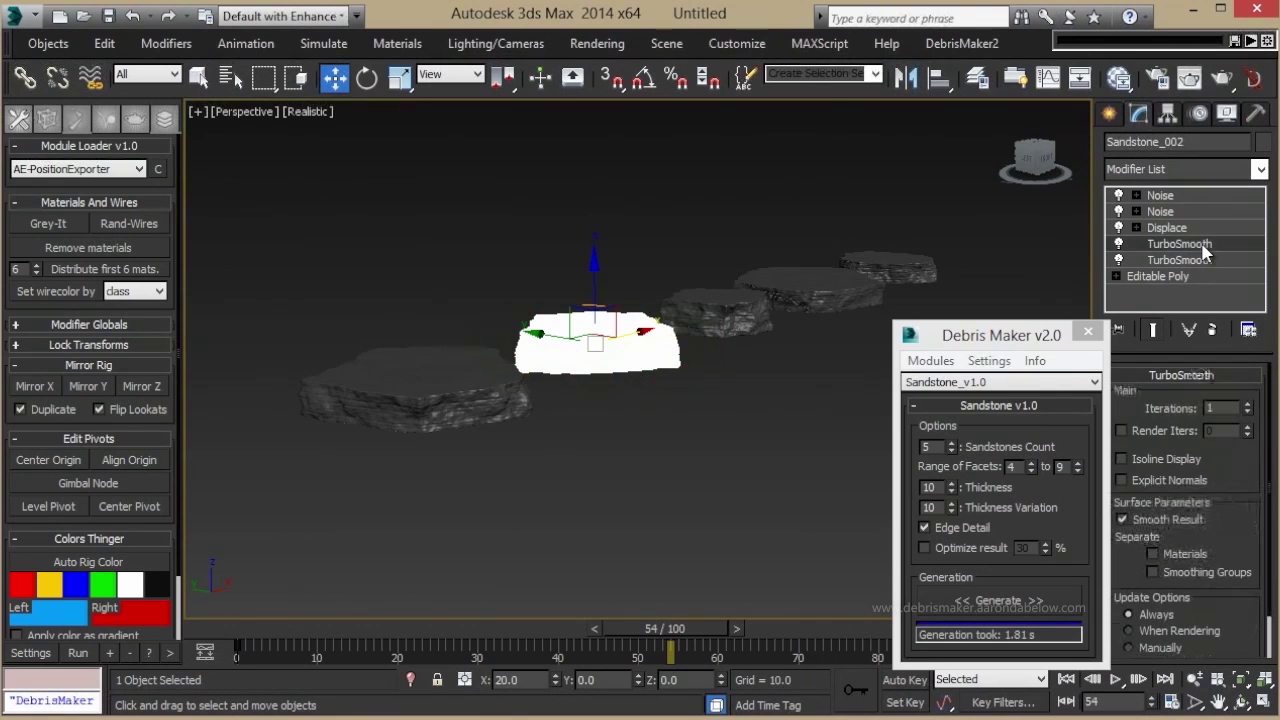
click(648, 421)
scroll(646, 418, up, 8)
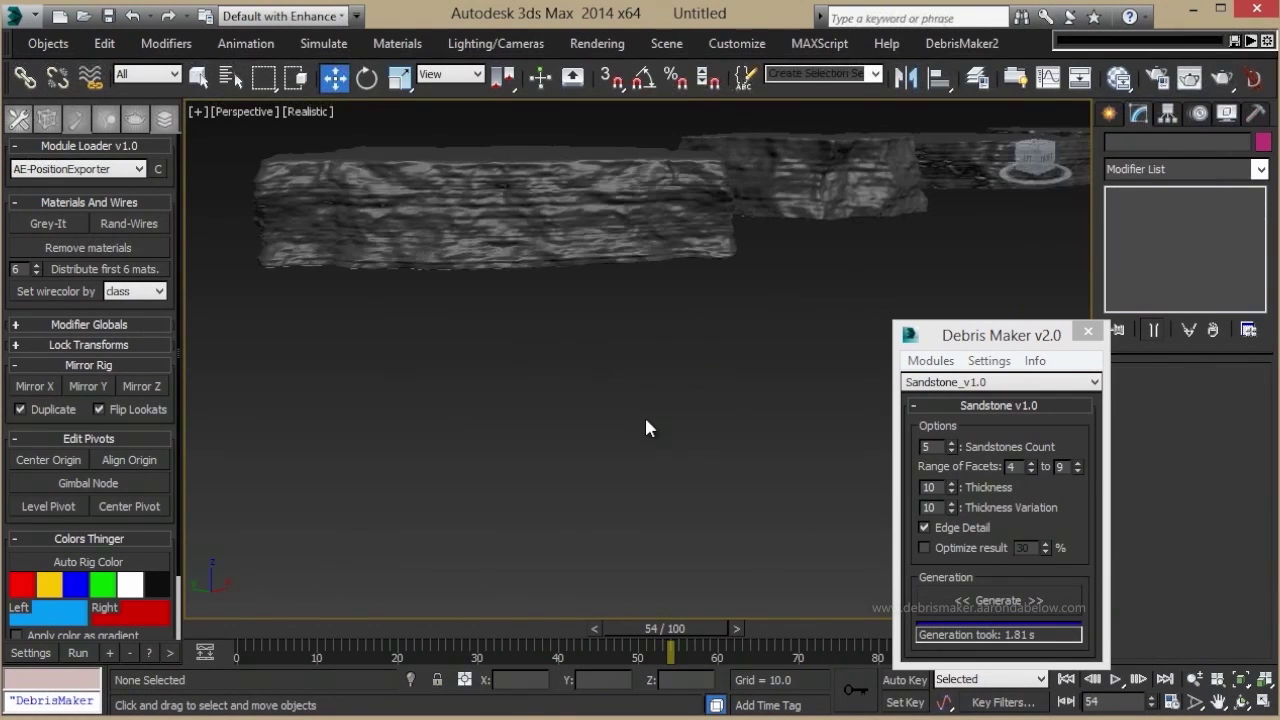
scroll(600, 451, down, 8)
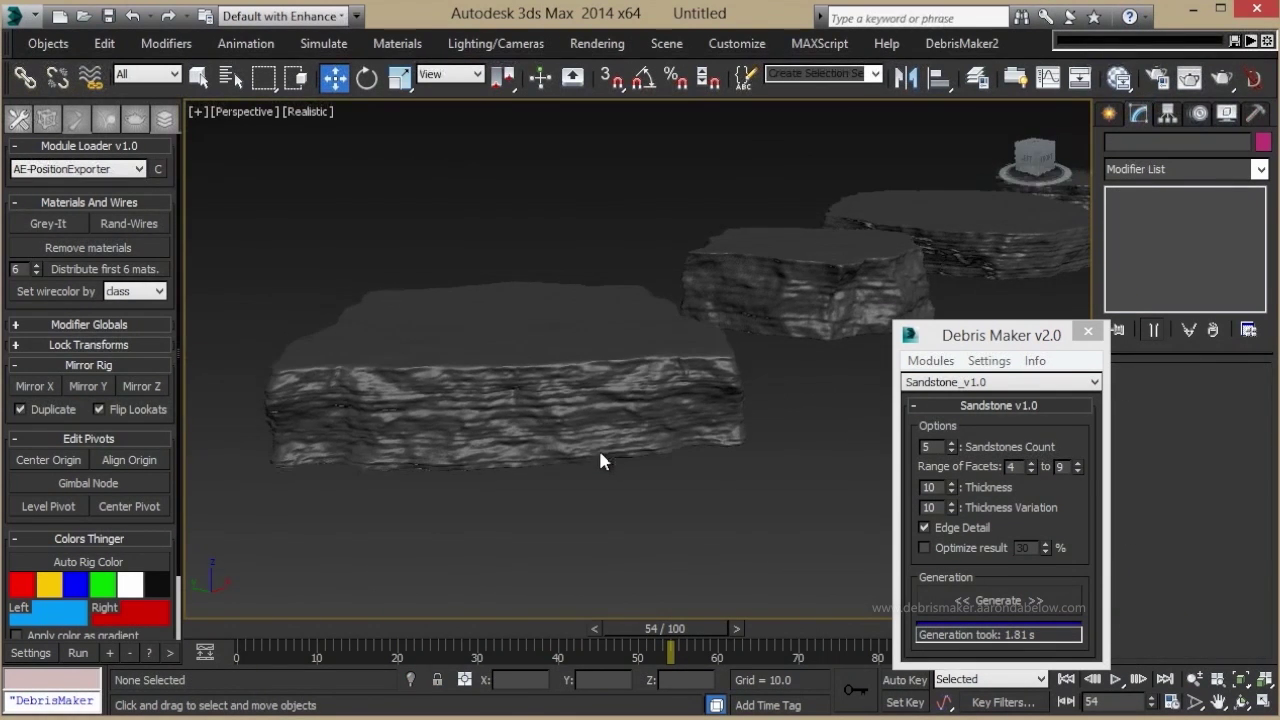
click(600, 449)
click(1174, 245)
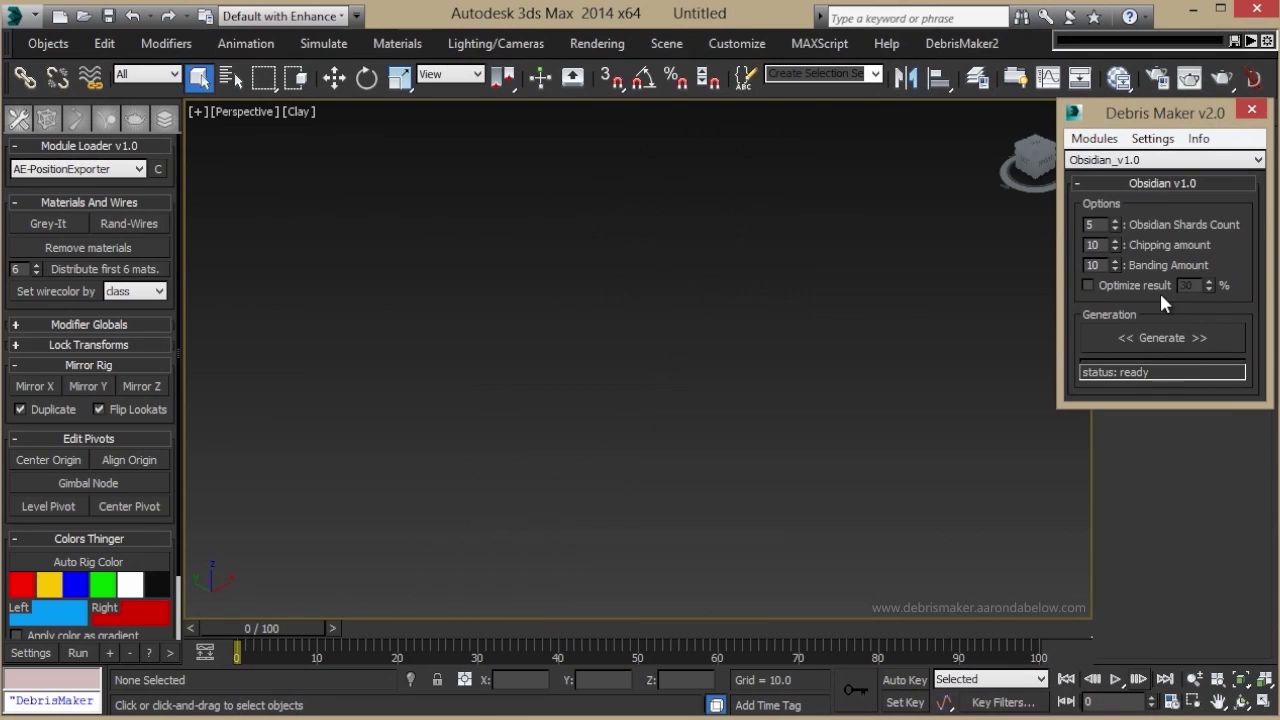
Generate five obsidian shards, then regenerate them with Optimize result at 30%
click(1160, 340)
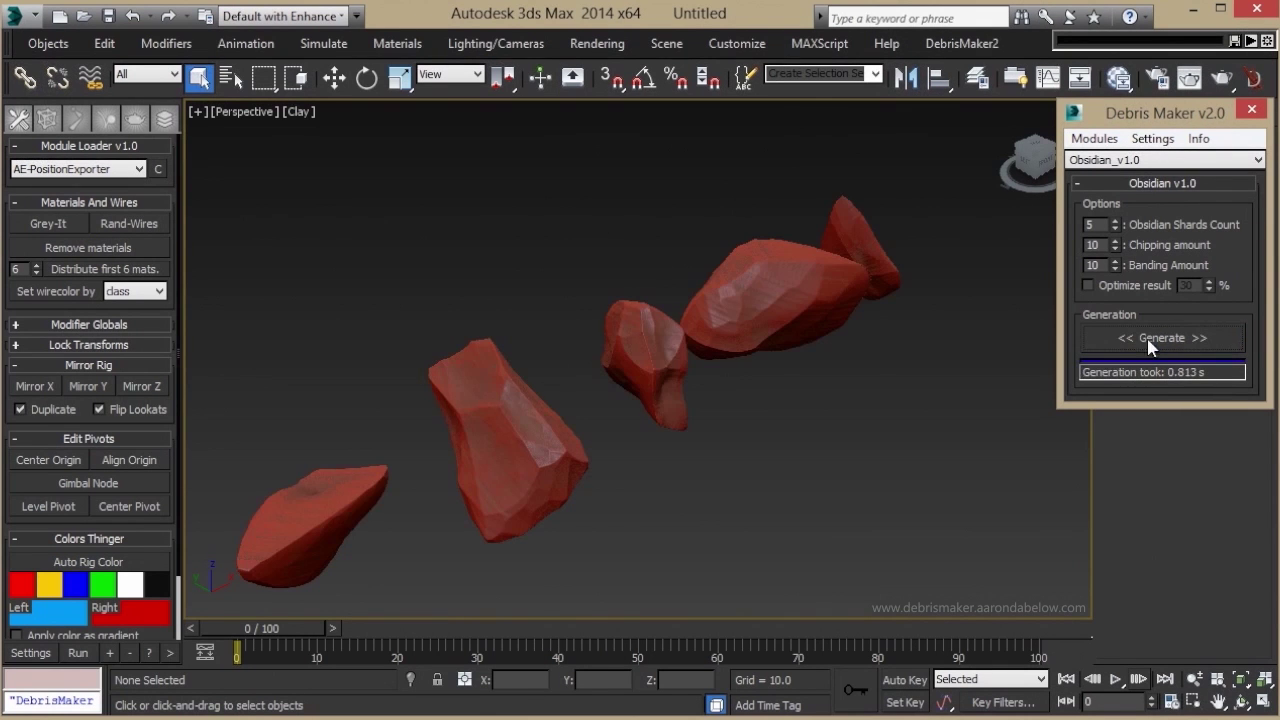
alt+middle_drag(805, 345, 532, 572)
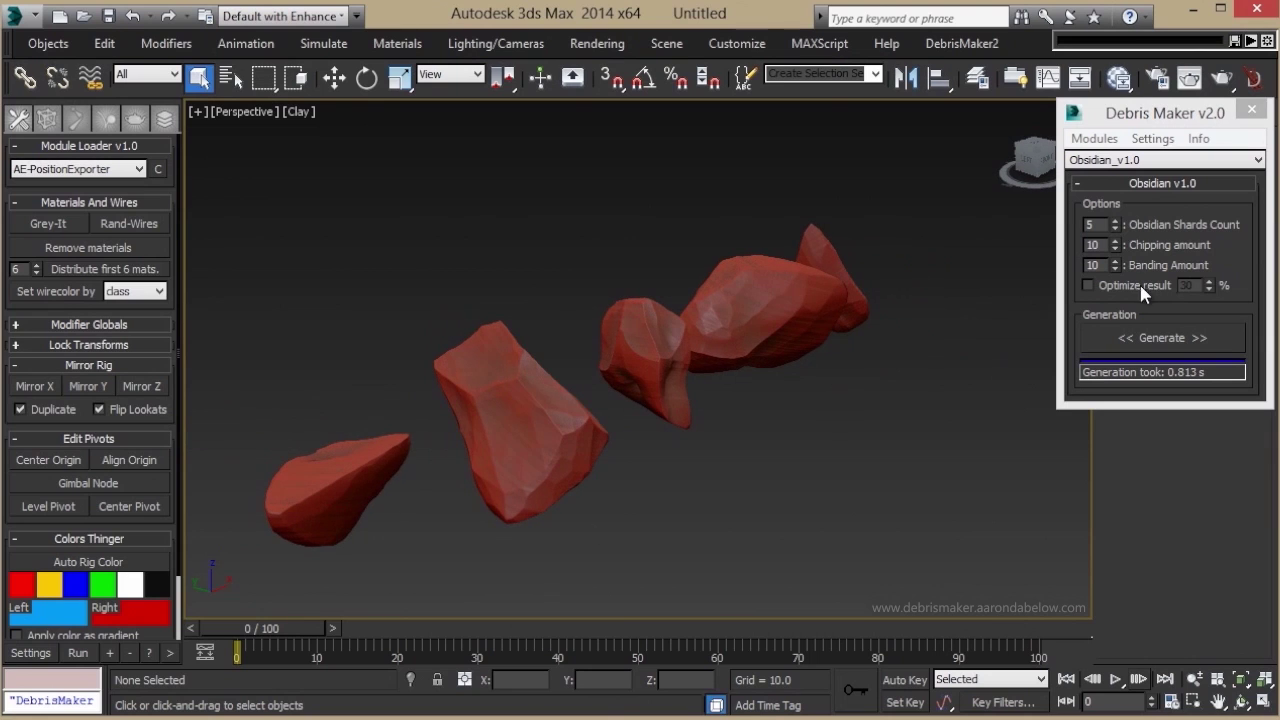
click(1100, 286)
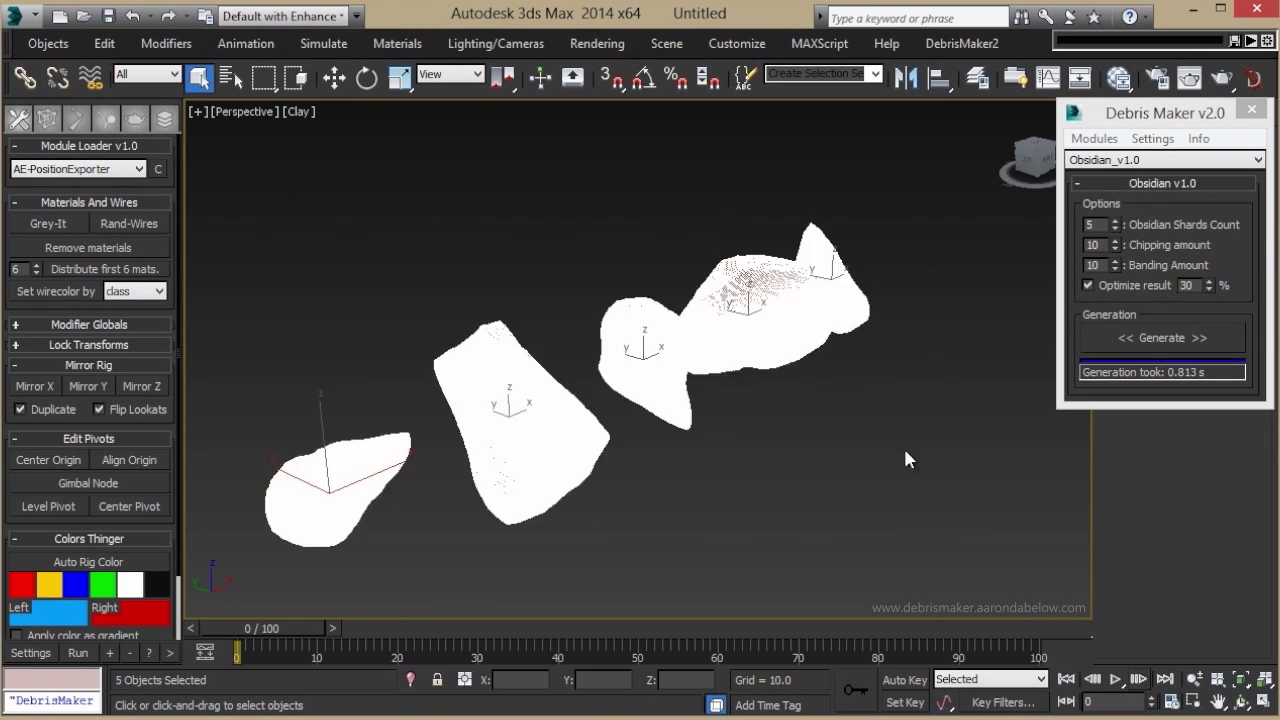
click(1140, 339)
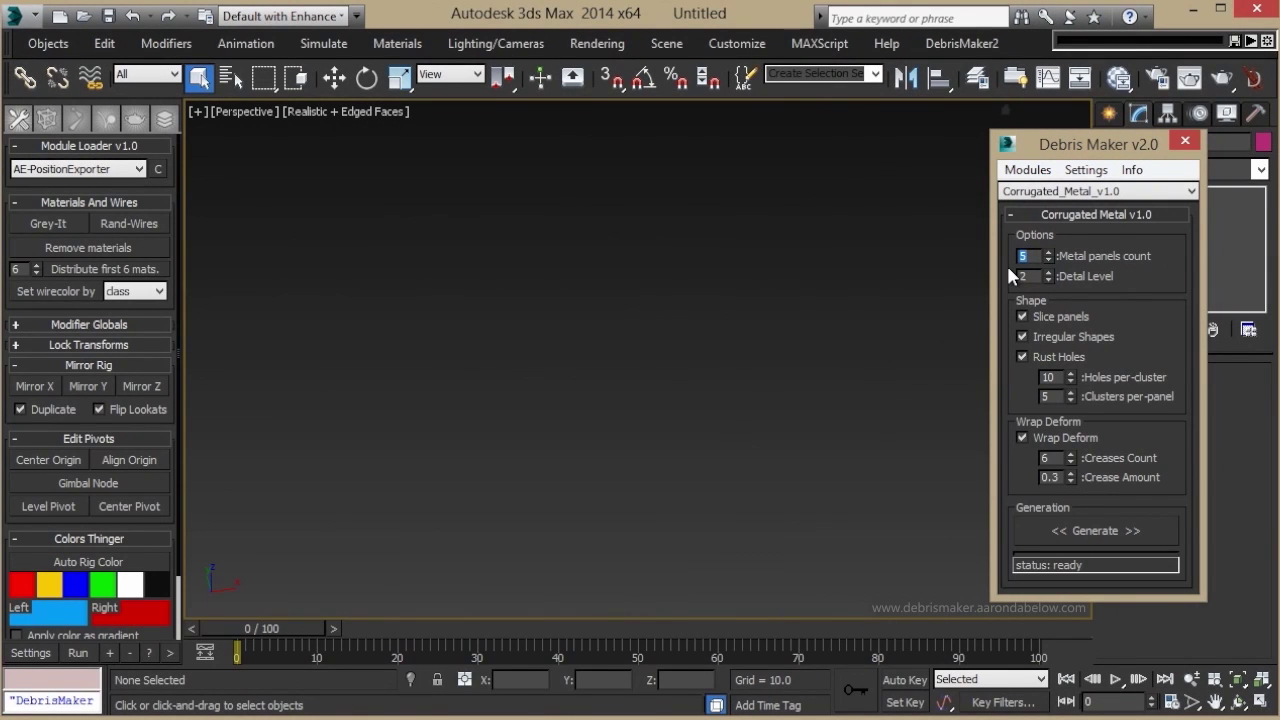
Generate five rust-holed, crease-wrapped corrugated metal panels and zoom in on one panel
click(1128, 535)
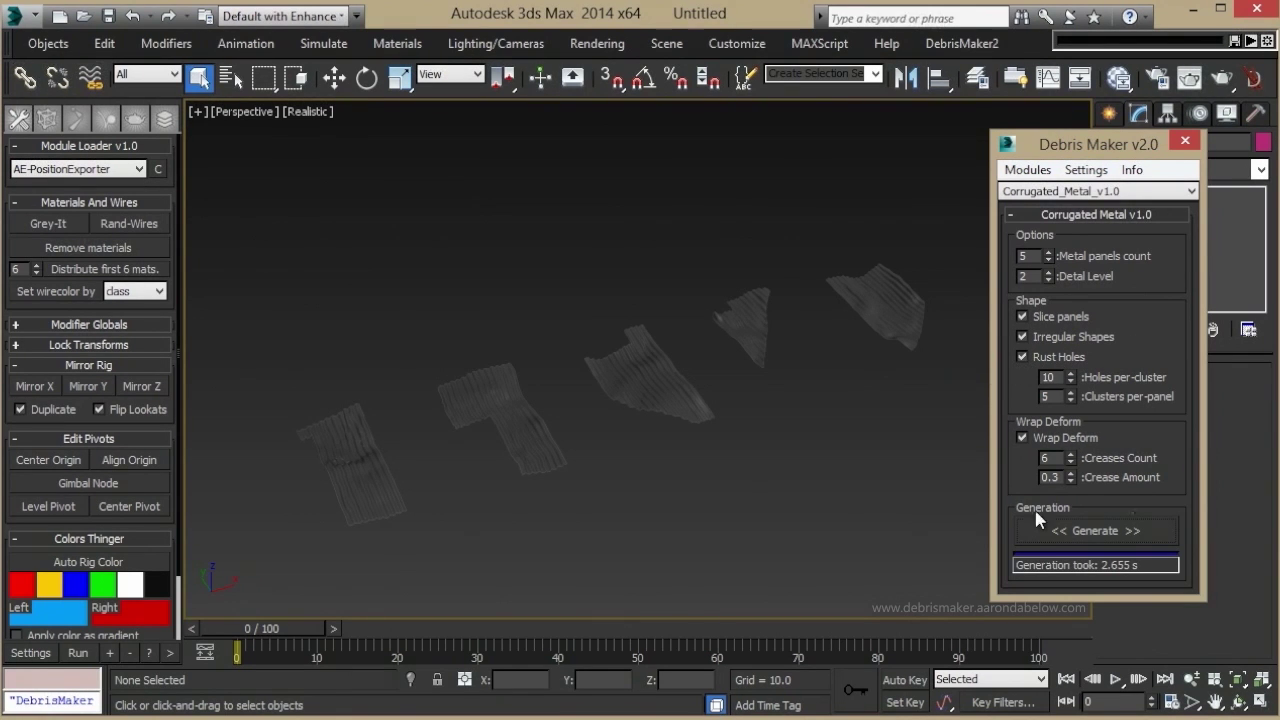
alt+middle_drag(694, 434, 774, 323)
scroll(779, 414, up, 10)
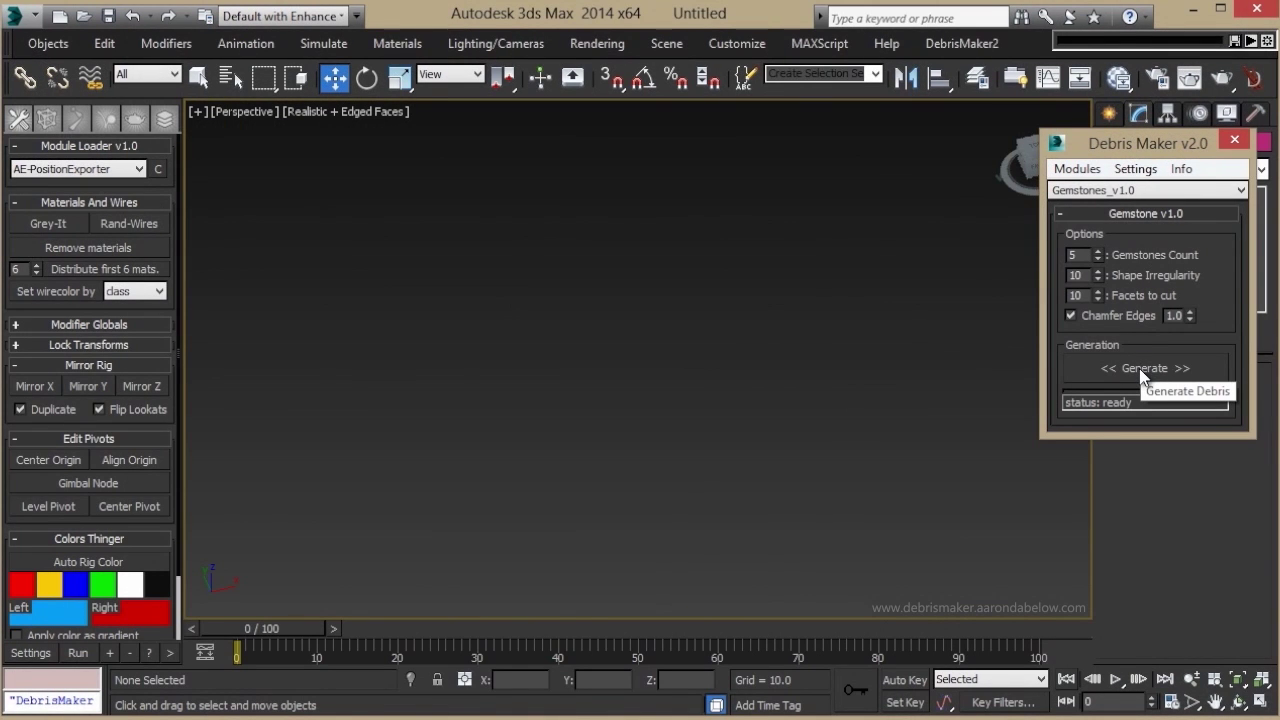
Generate five chamfered gemstones with 10 facets and irregularity 10
click(1139, 368)
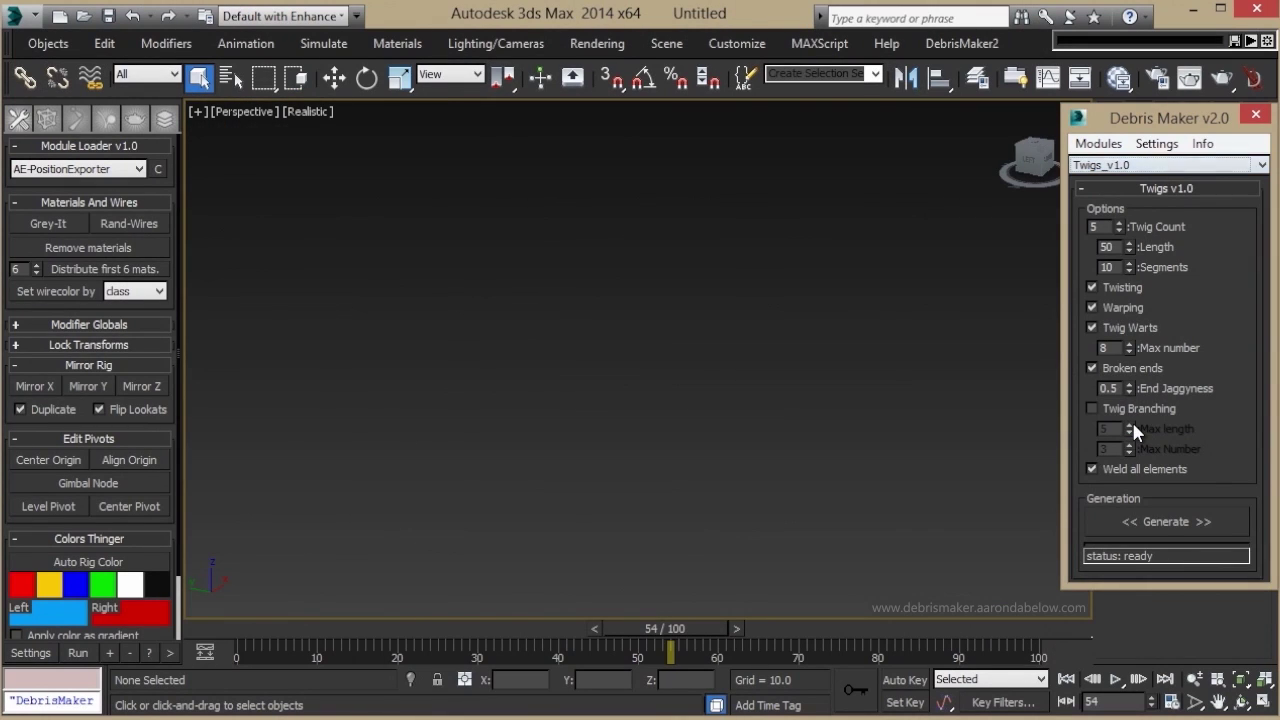
Generate five plain twigs, delete them, and regenerate them with Twig Branching enabled
click(1158, 520)
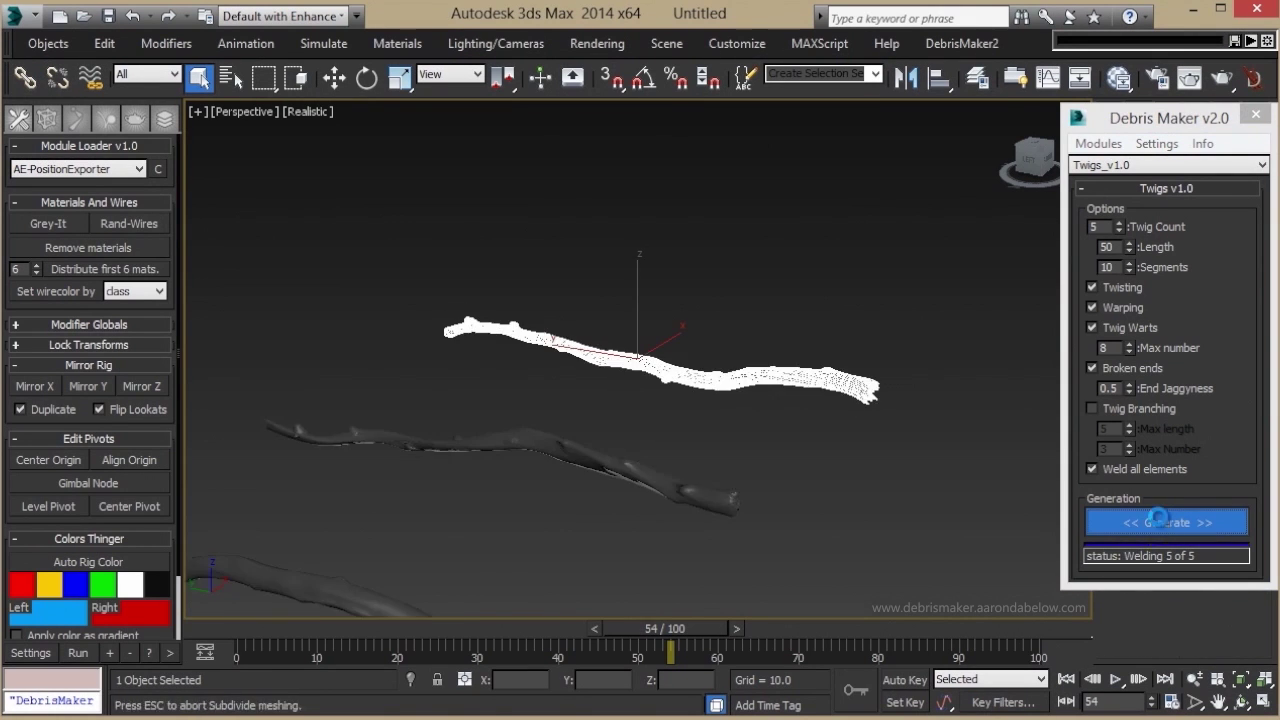
alt+middle_drag(1055, 470, 770, 437)
key(ctrl+a)
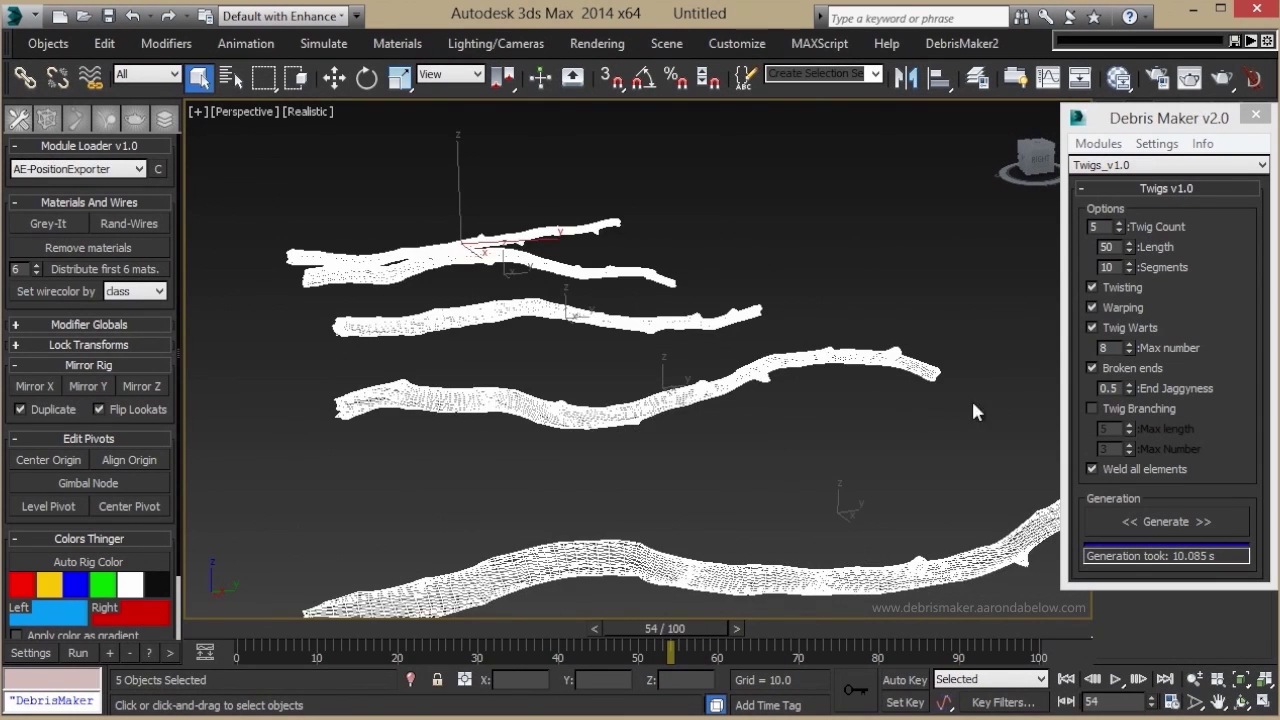
key(Delete)
click(1118, 412)
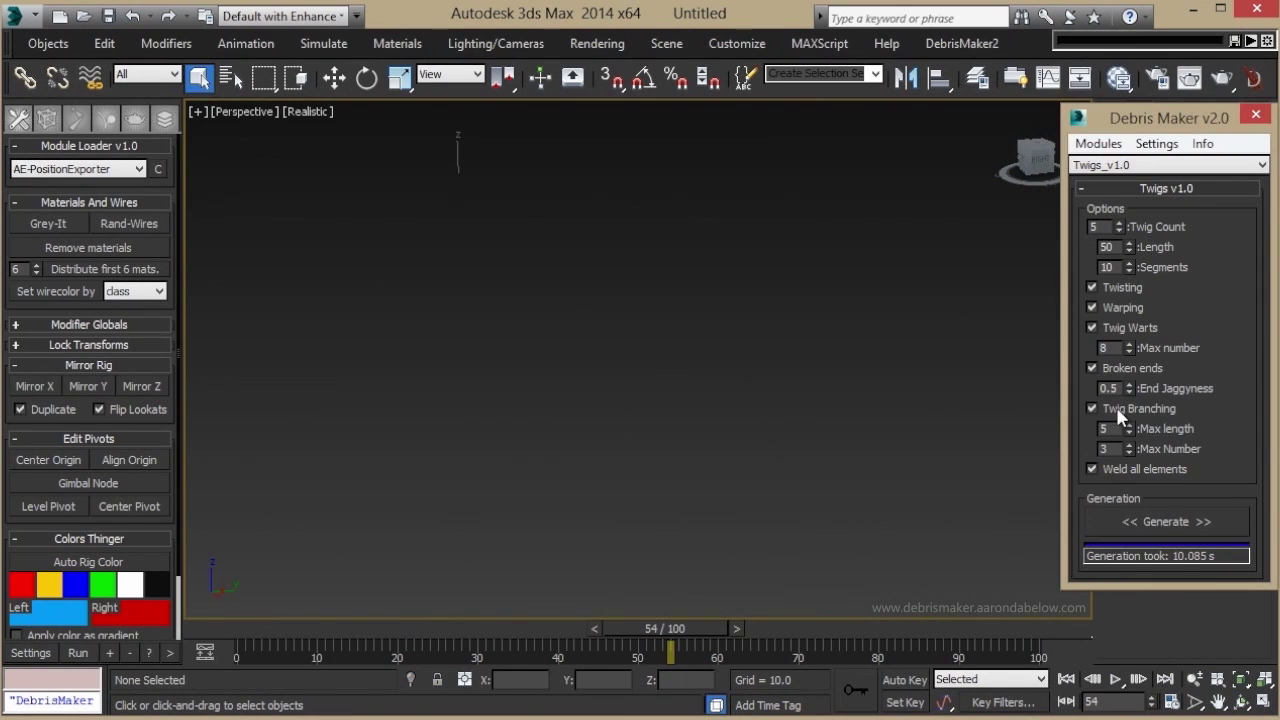
click(1160, 521)
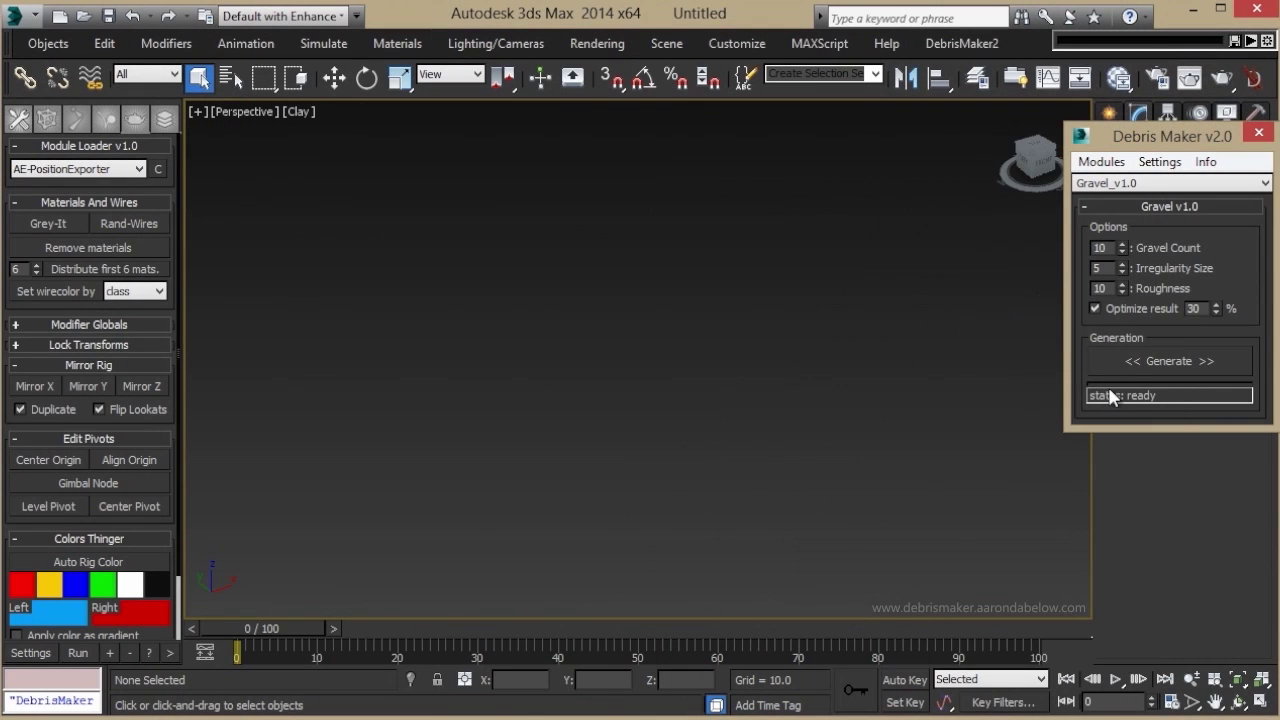
Generate ten red gravel rocks in a row and display their mesh edges
click(1131, 366)
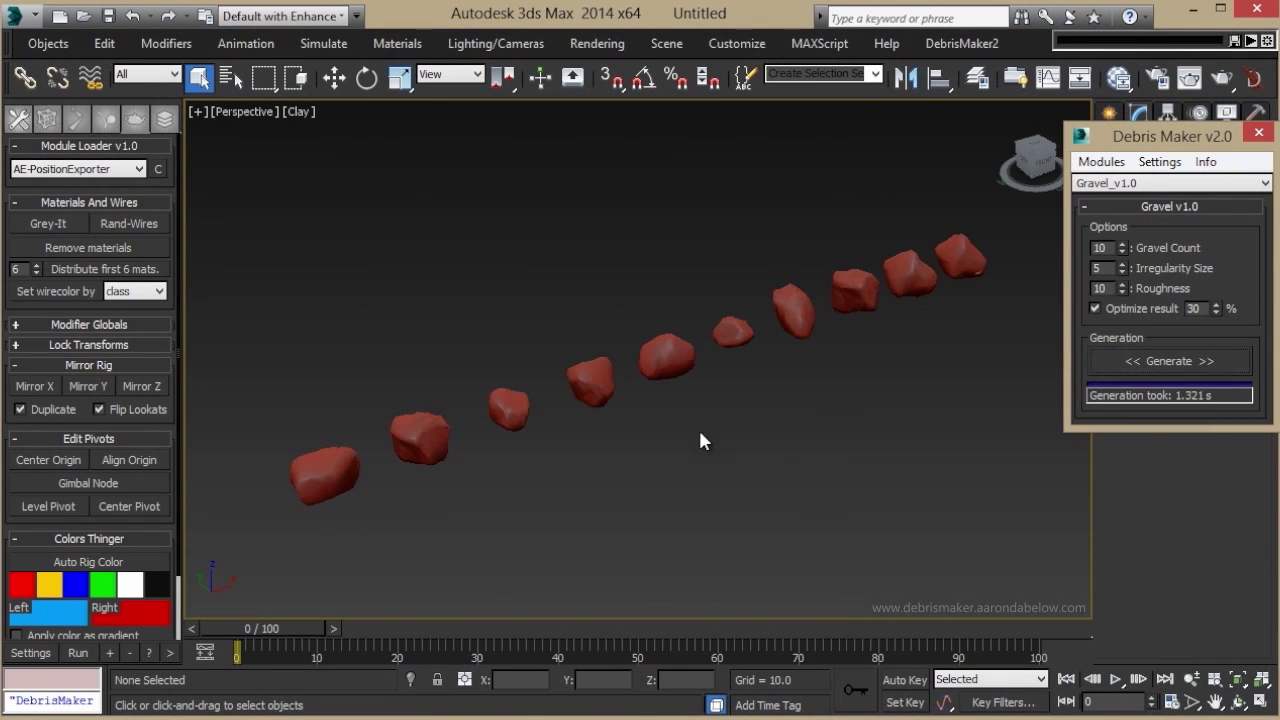
alt+middle_drag(890, 300, 676, 267)
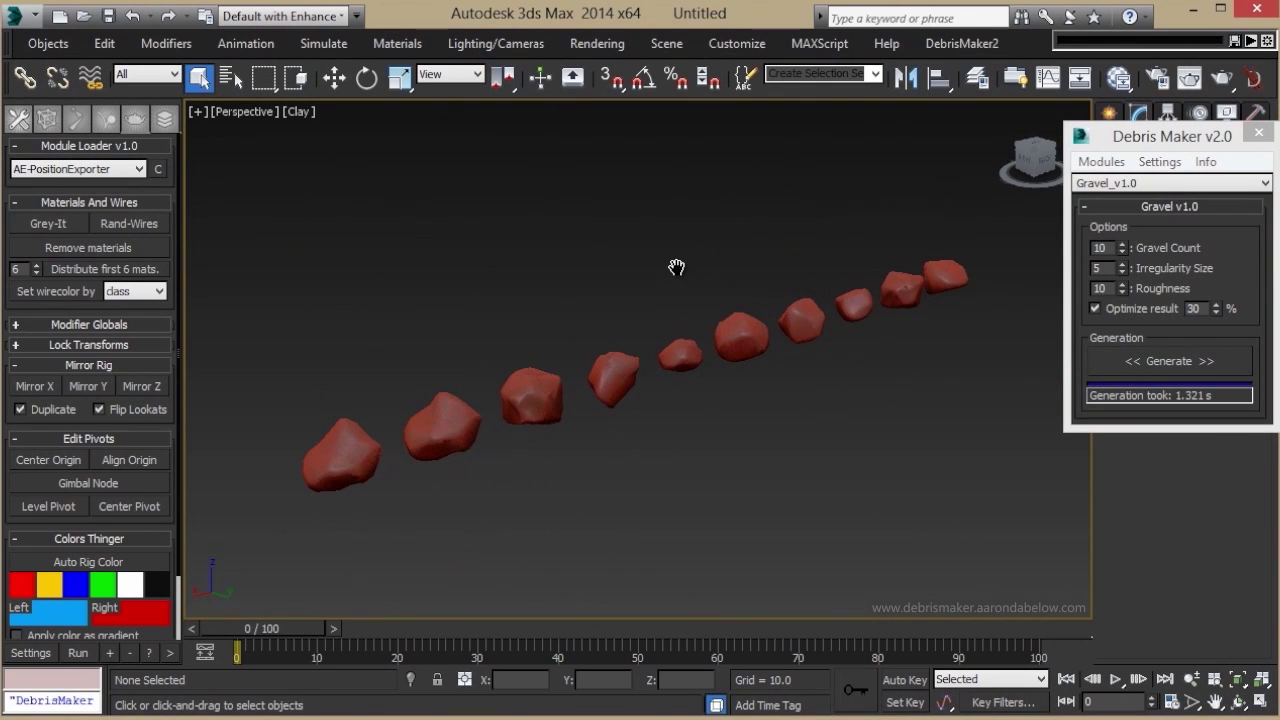
key(F3)
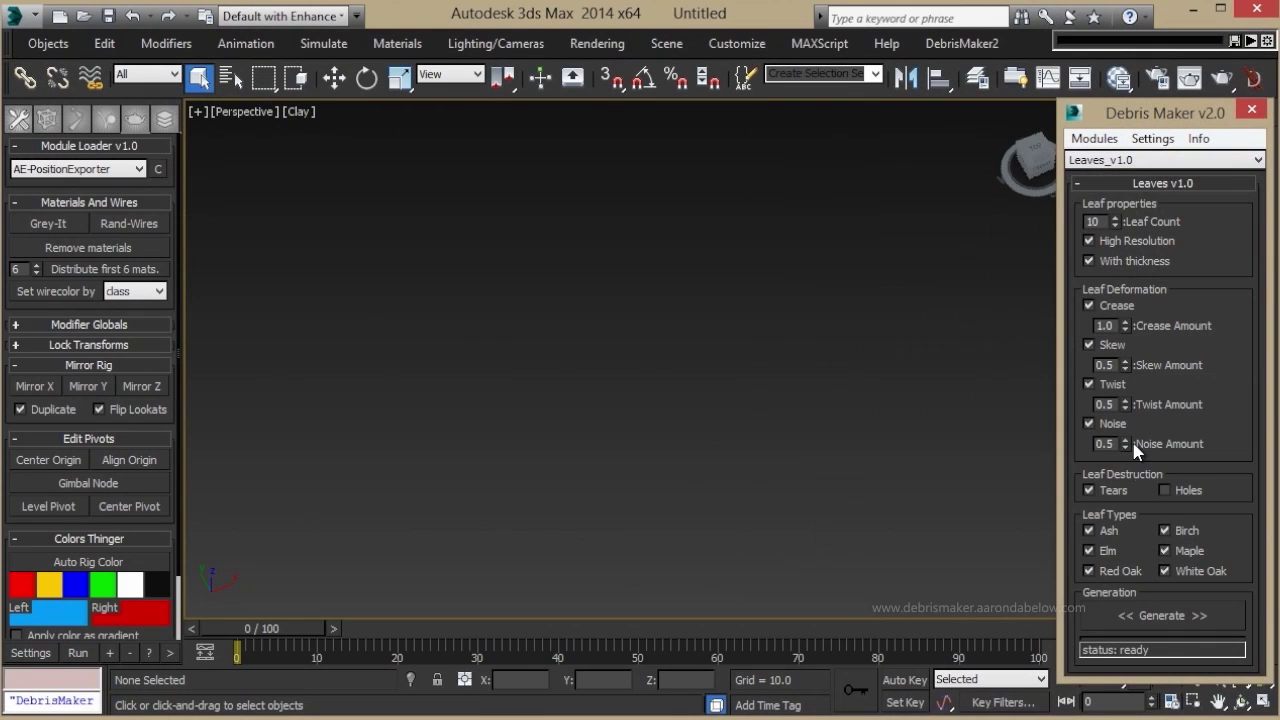
Generate a batch of red leaves of six tree types and zoom over them
click(1141, 620)
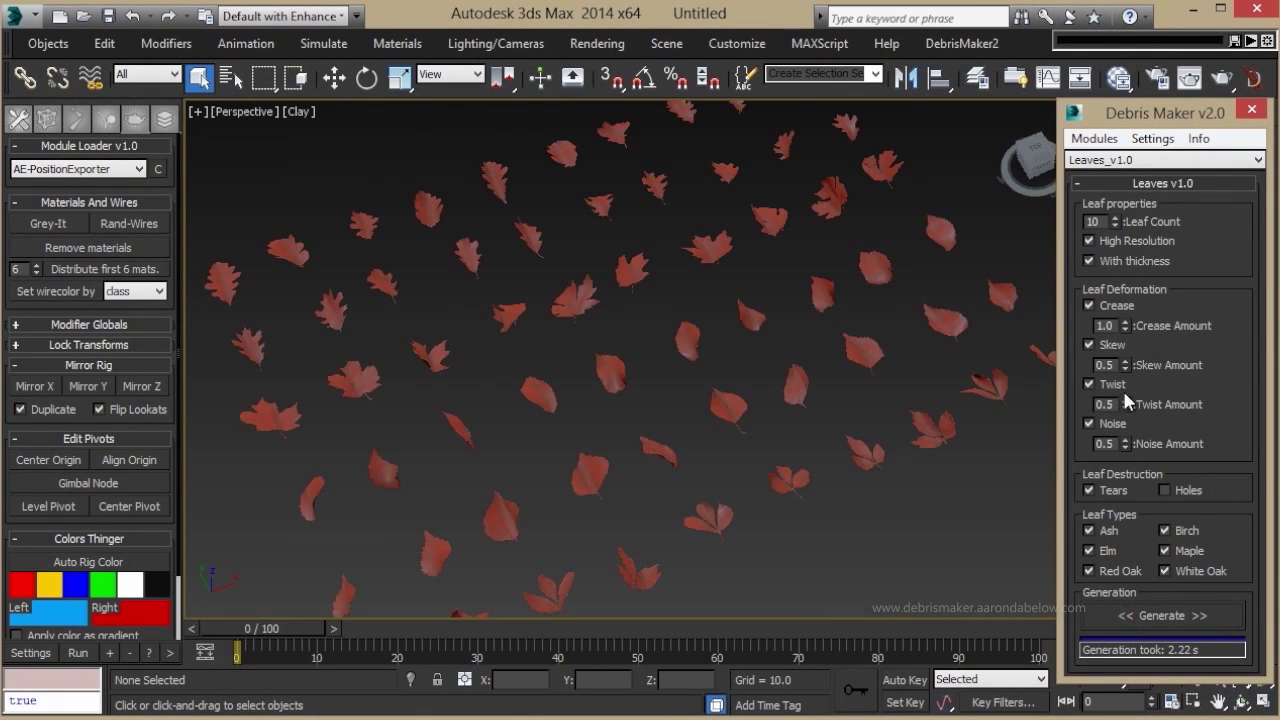
scroll(779, 355, up, 5)
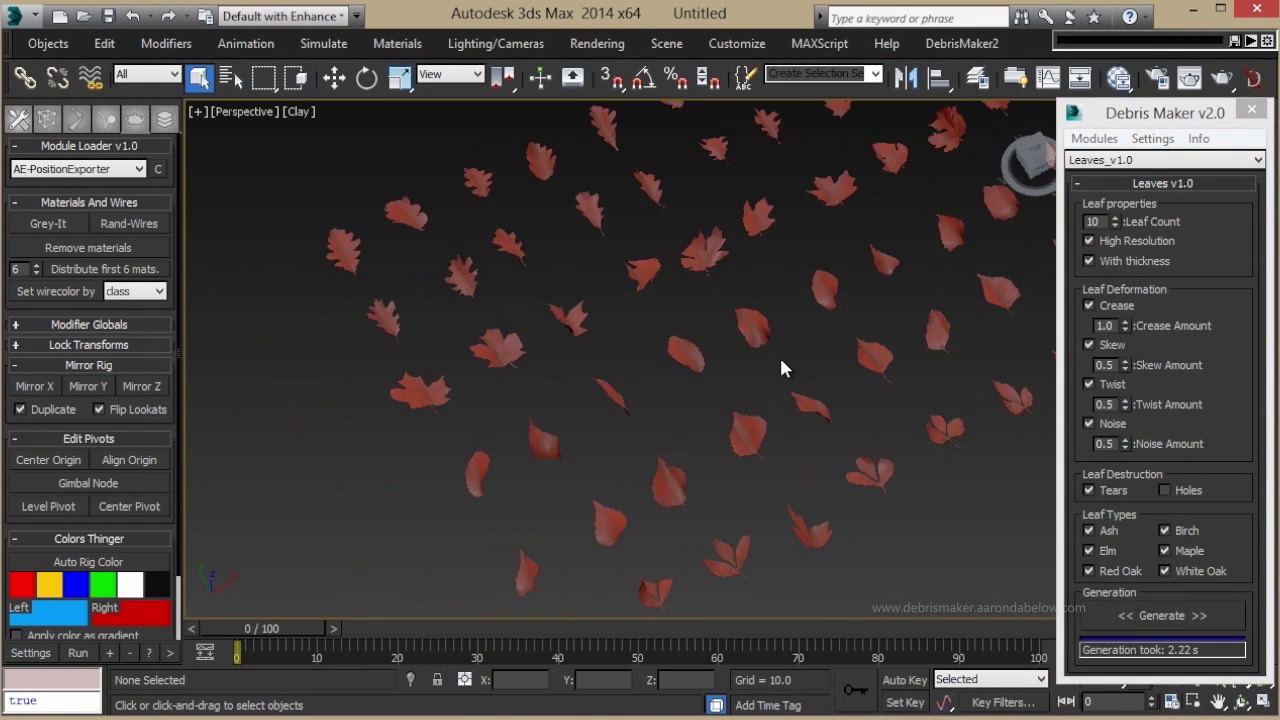
scroll(773, 541, down, 6)
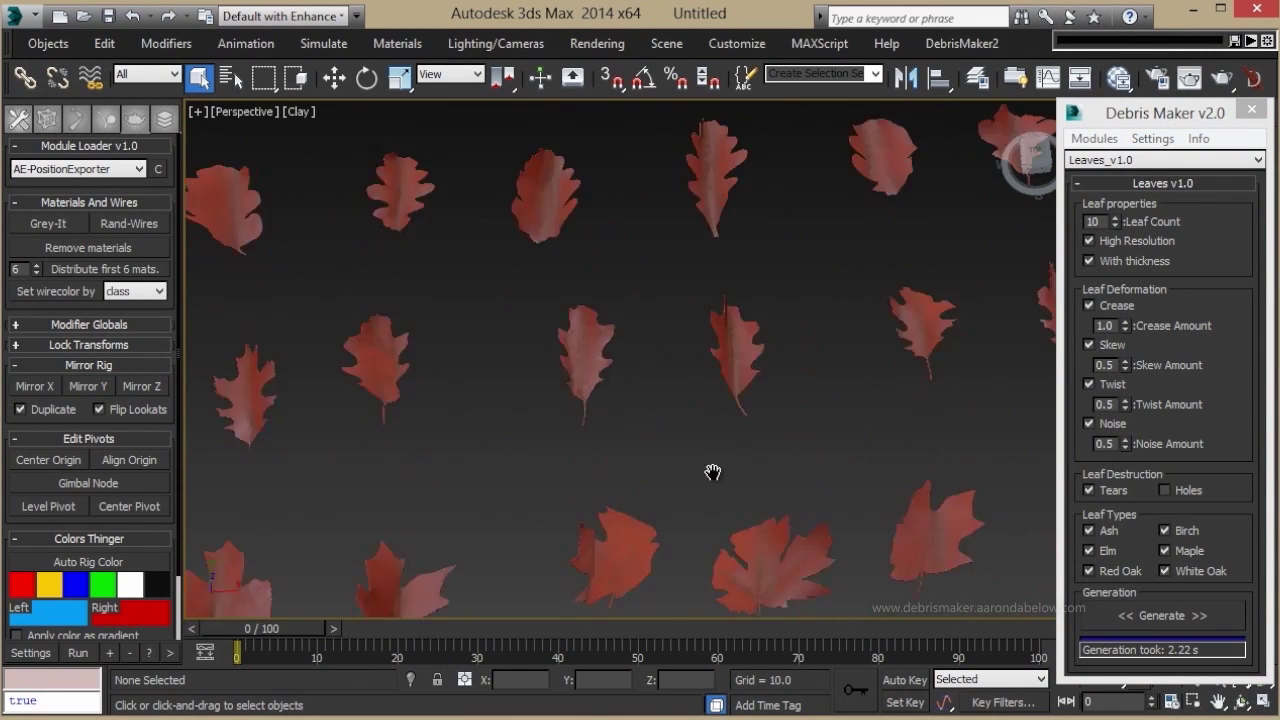
scroll(706, 280, down, 3)
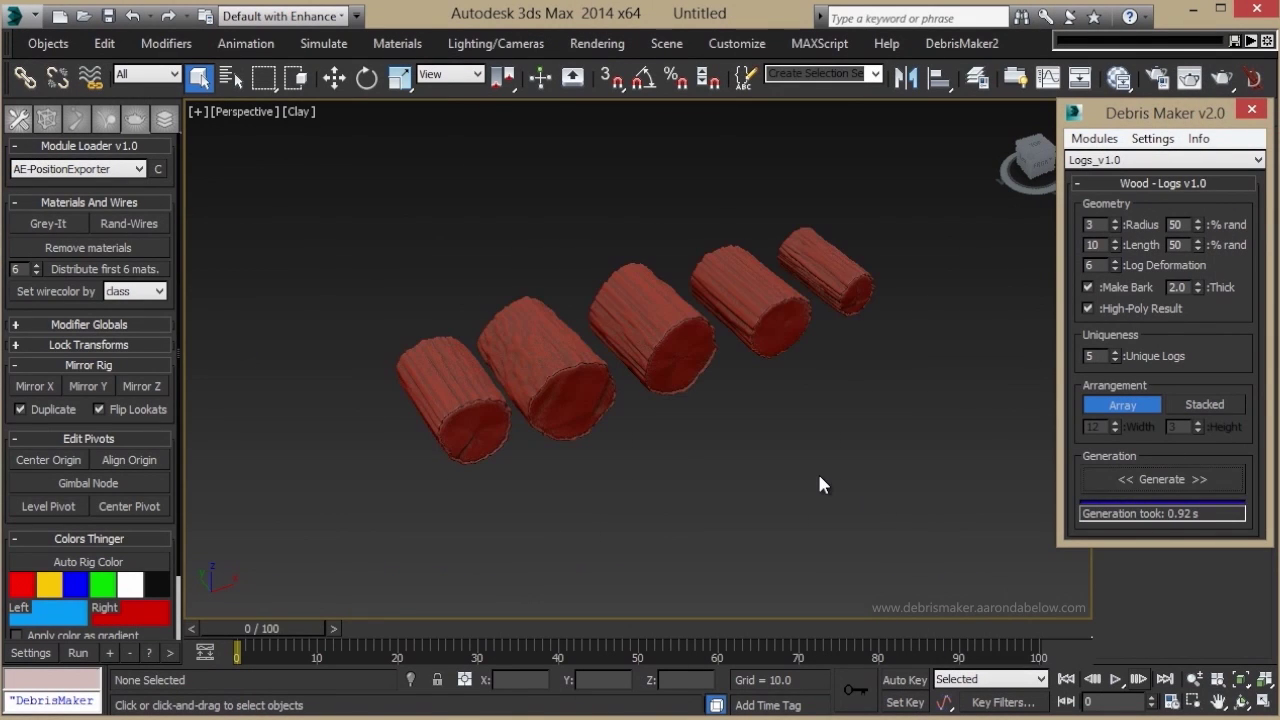
Undo the log row and rebuild the logs as a stacked pile 12 wide, 3 high
key(ctrl+z)
key(ctrl+z)
key(ctrl+z)
key(ctrl+z)
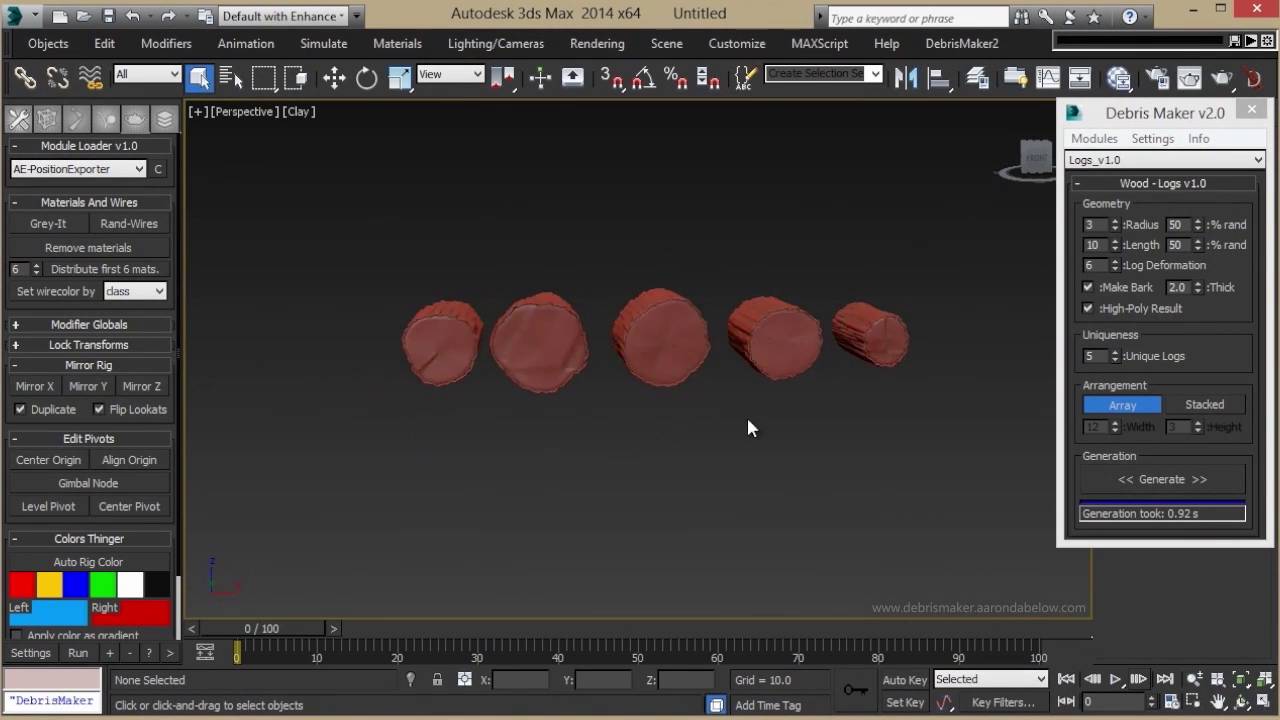
click(1218, 404)
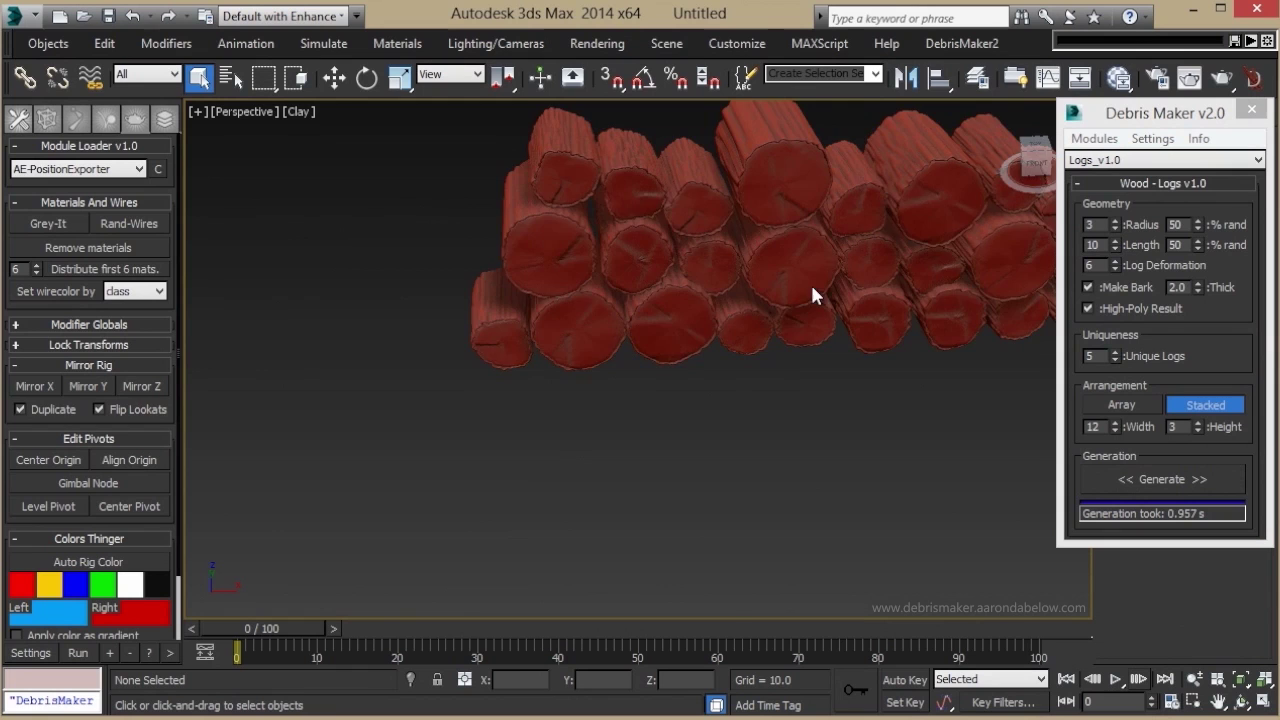
alt+middle_drag(812, 296, 797, 440)
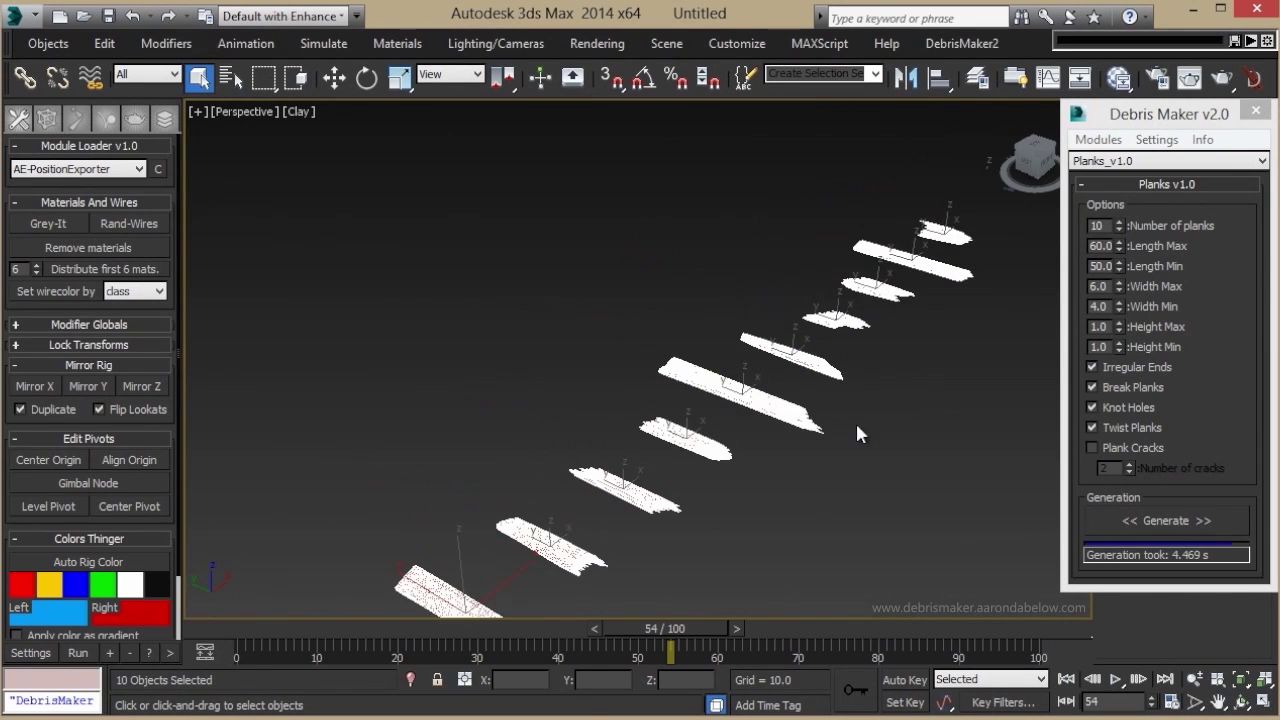
Switch to the Select and Move tool to handle the cracked, twisted planks
key(w)
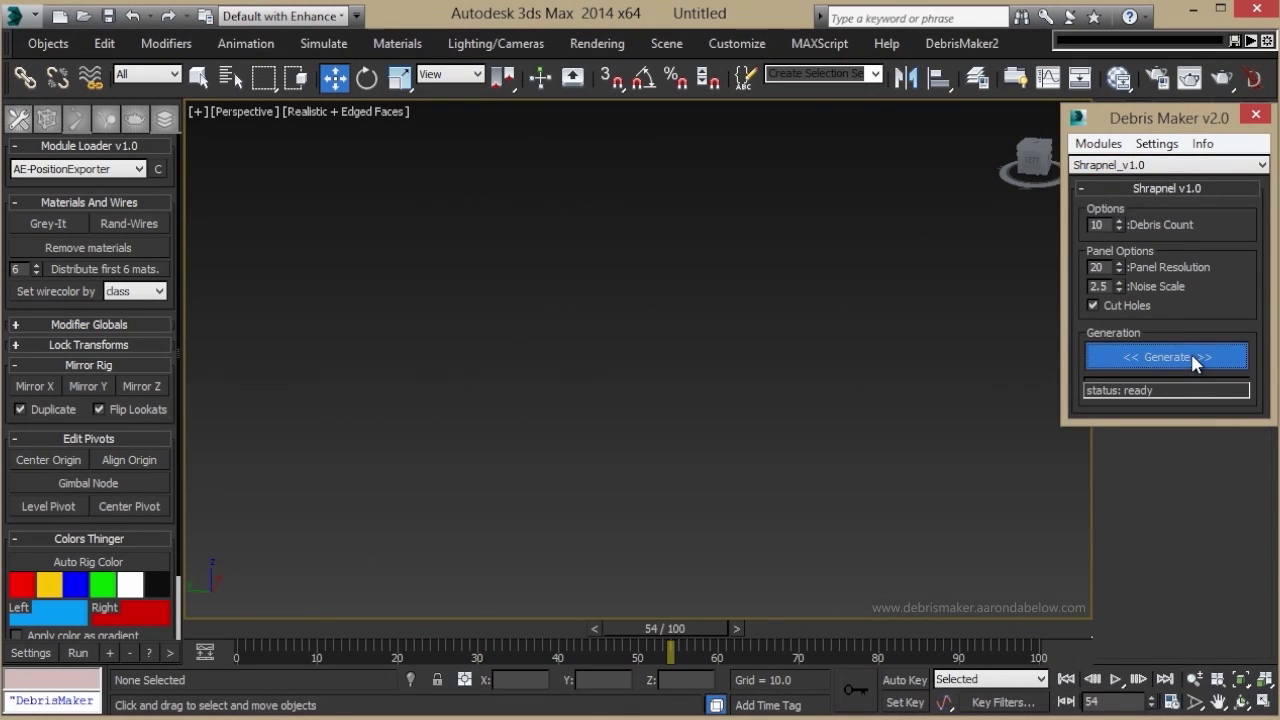
Generate the ten shrapnel panels and view them from a low angle with edged faces off
click(1195, 362)
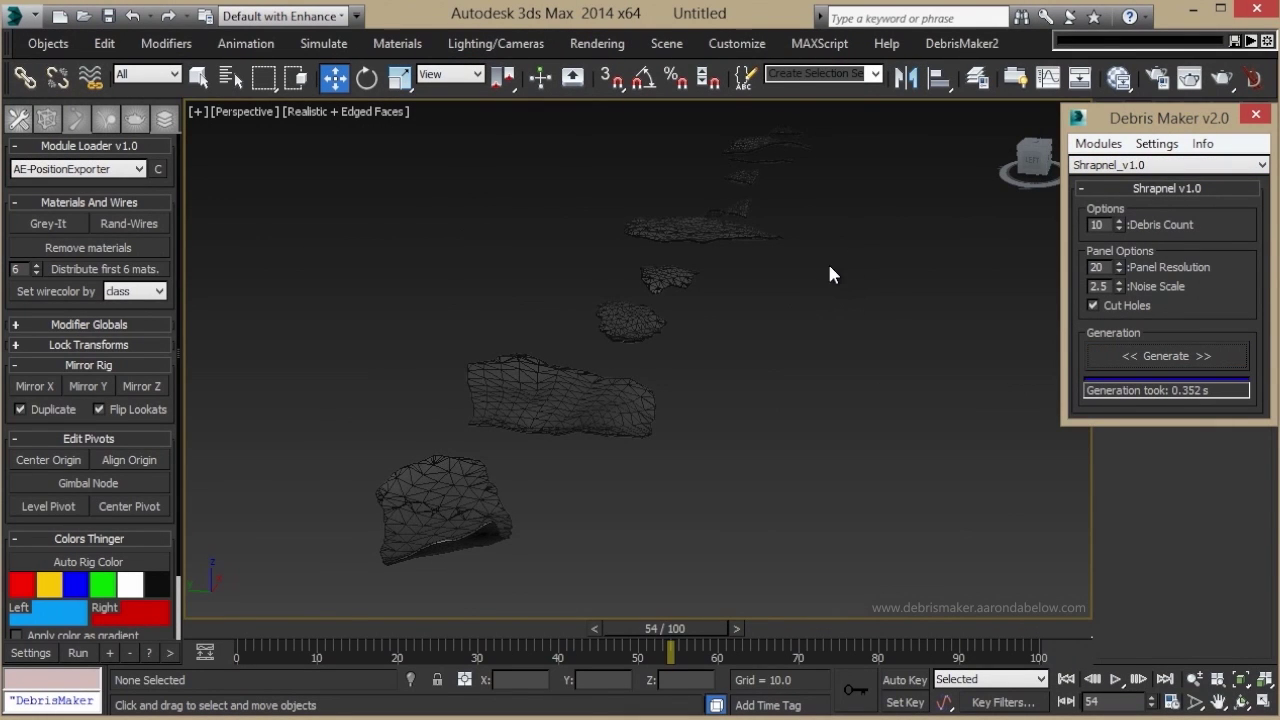
alt+middle_drag(829, 273, 697, 436)
key(F4)
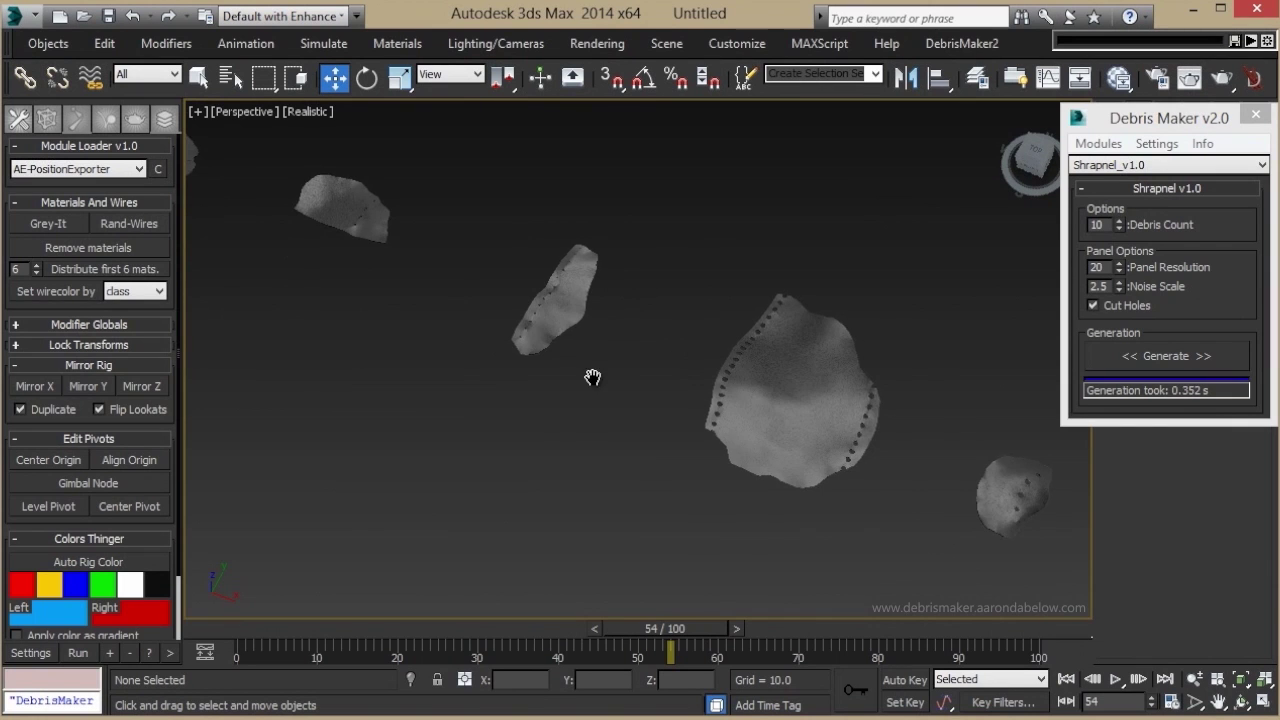
alt+middle_drag(592, 377, 913, 327)
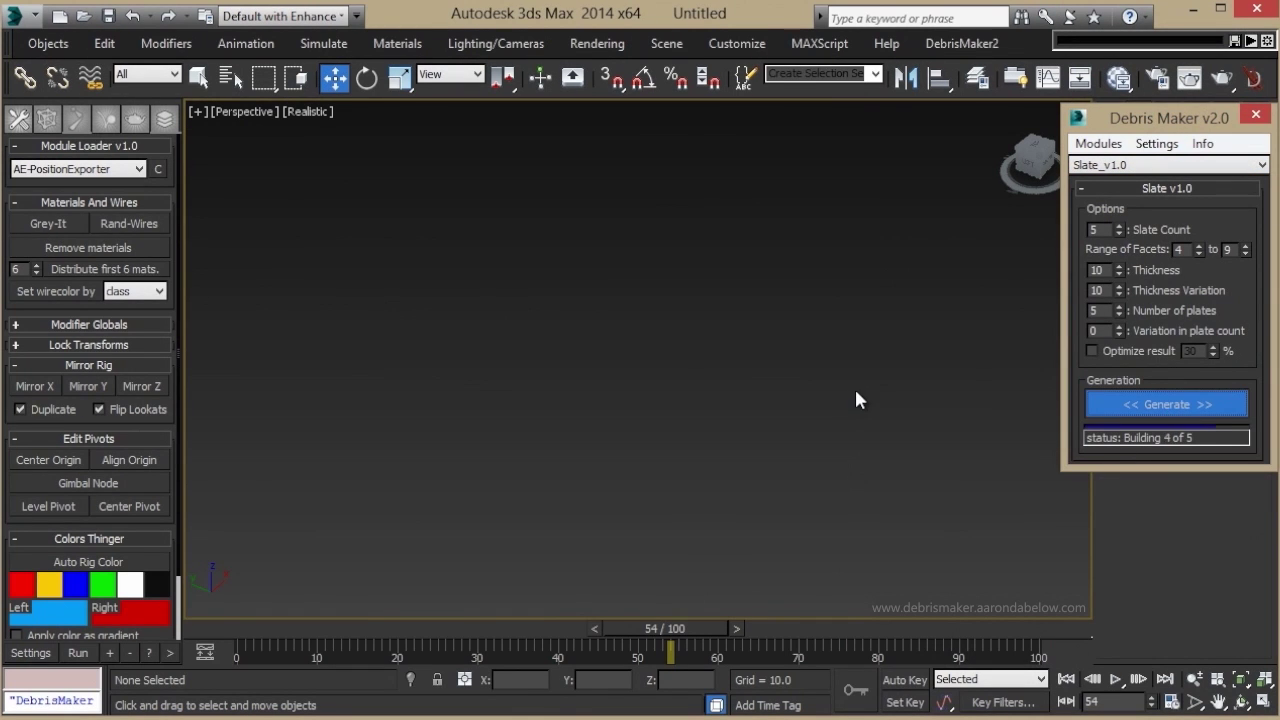
Delete the five generated slates and regenerate them with Optimize result at 30%
alt+middle_drag(803, 445, 1041, 440)
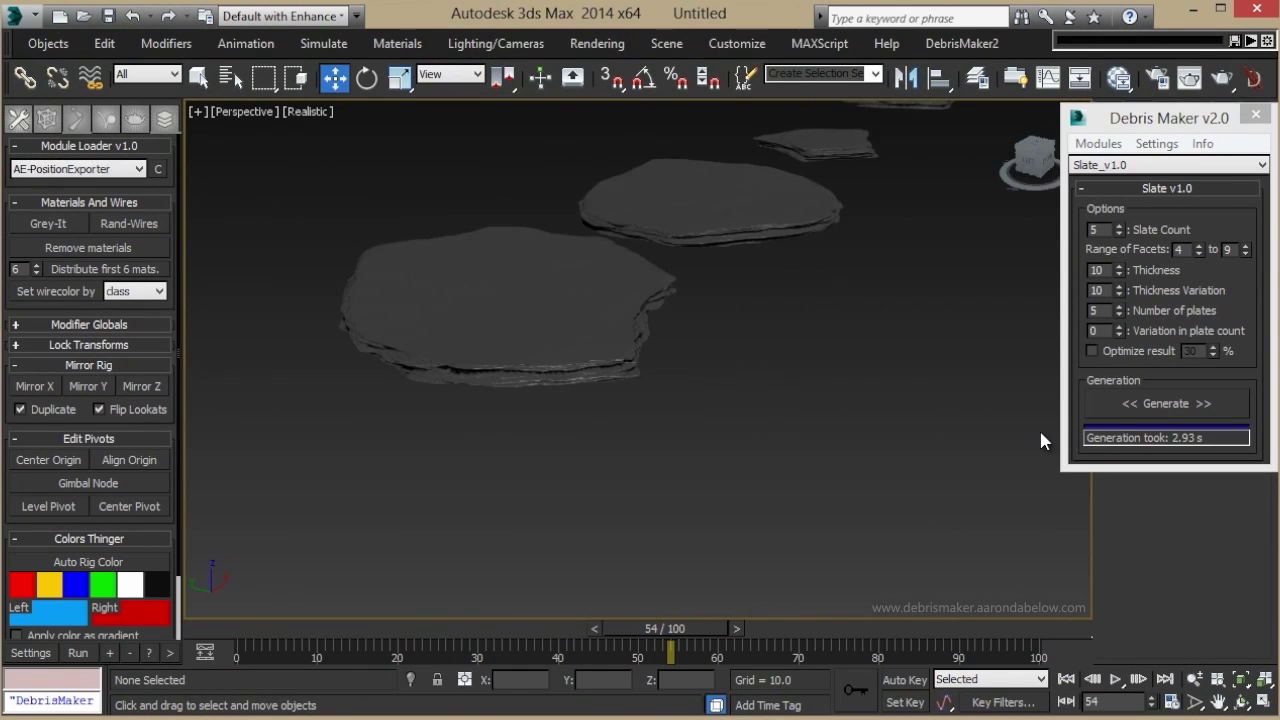
key(ctrl+a)
key(Delete)
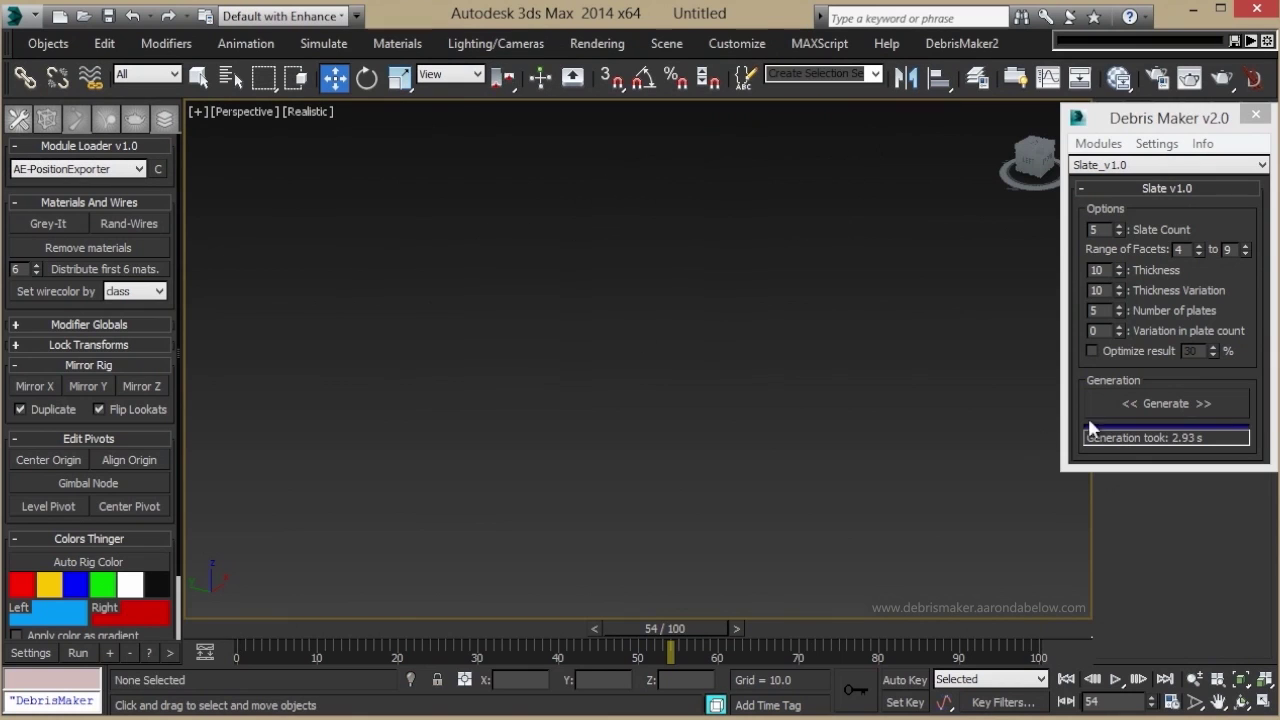
click(1134, 352)
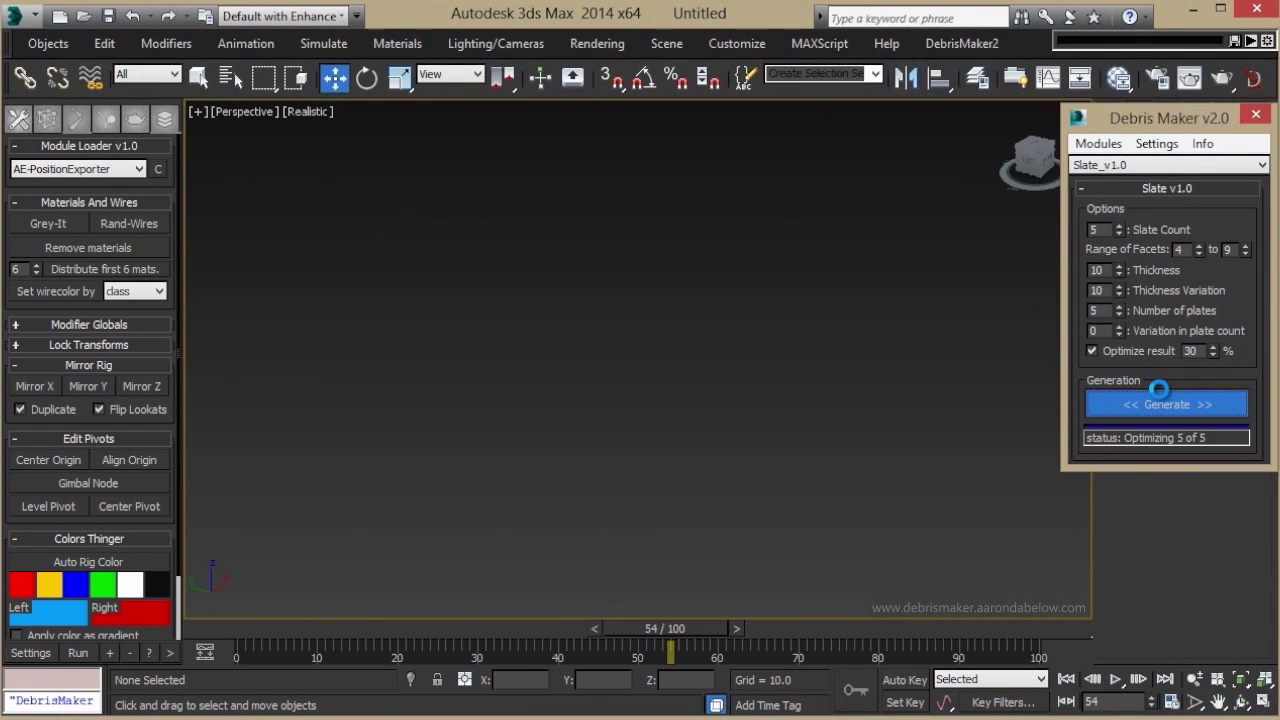
alt+middle_drag(720, 340, 794, 277)
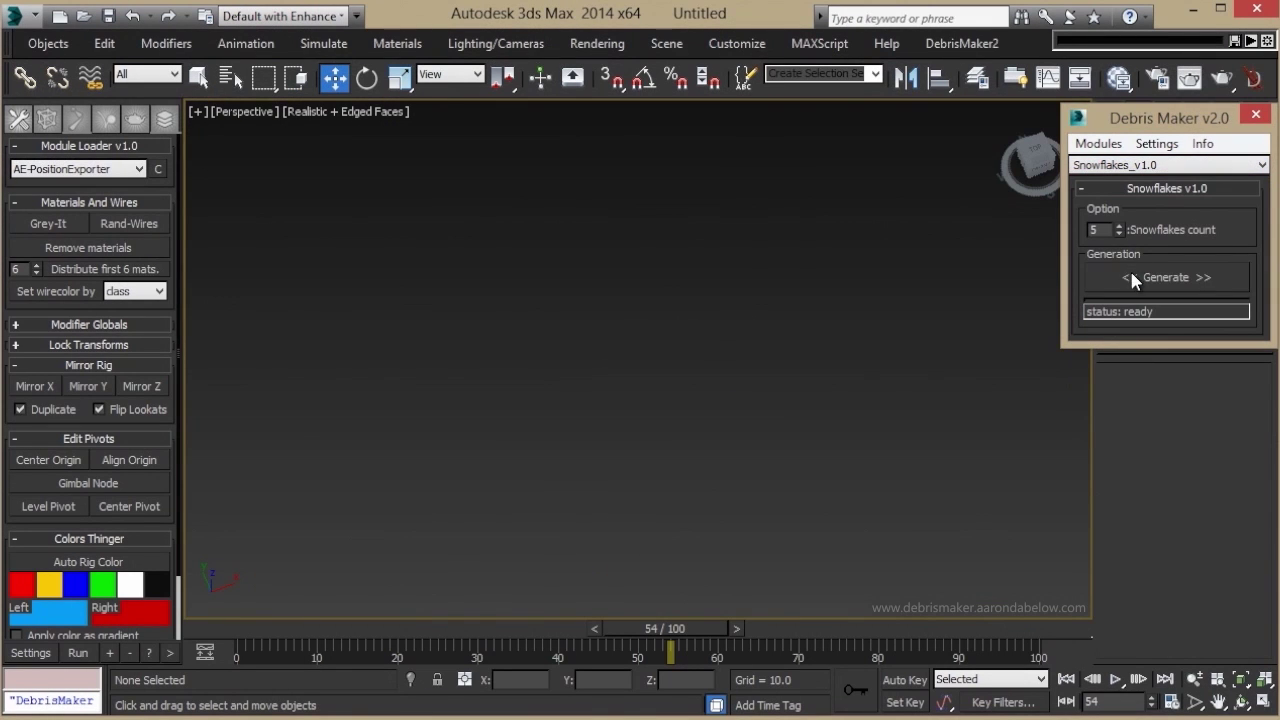
Generate five snowflakes and orbit the Perspective view around them
click(1131, 274)
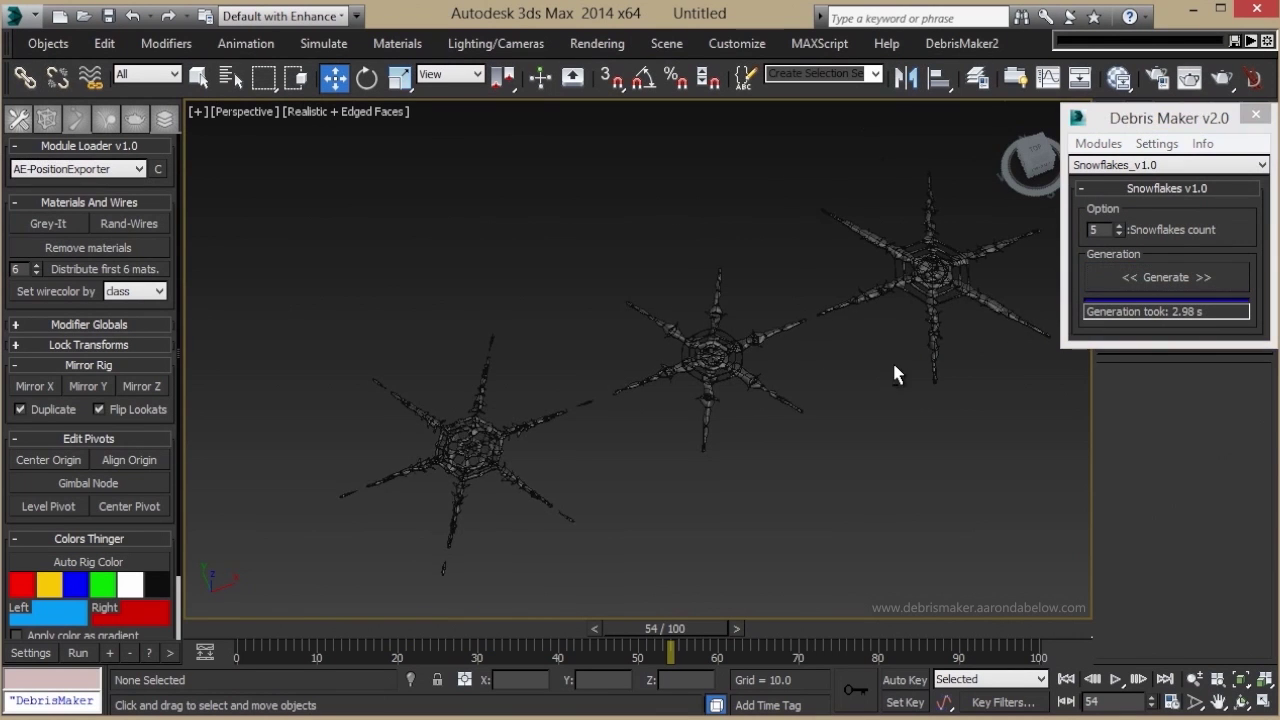
alt+middle_drag(895, 374, 922, 342)
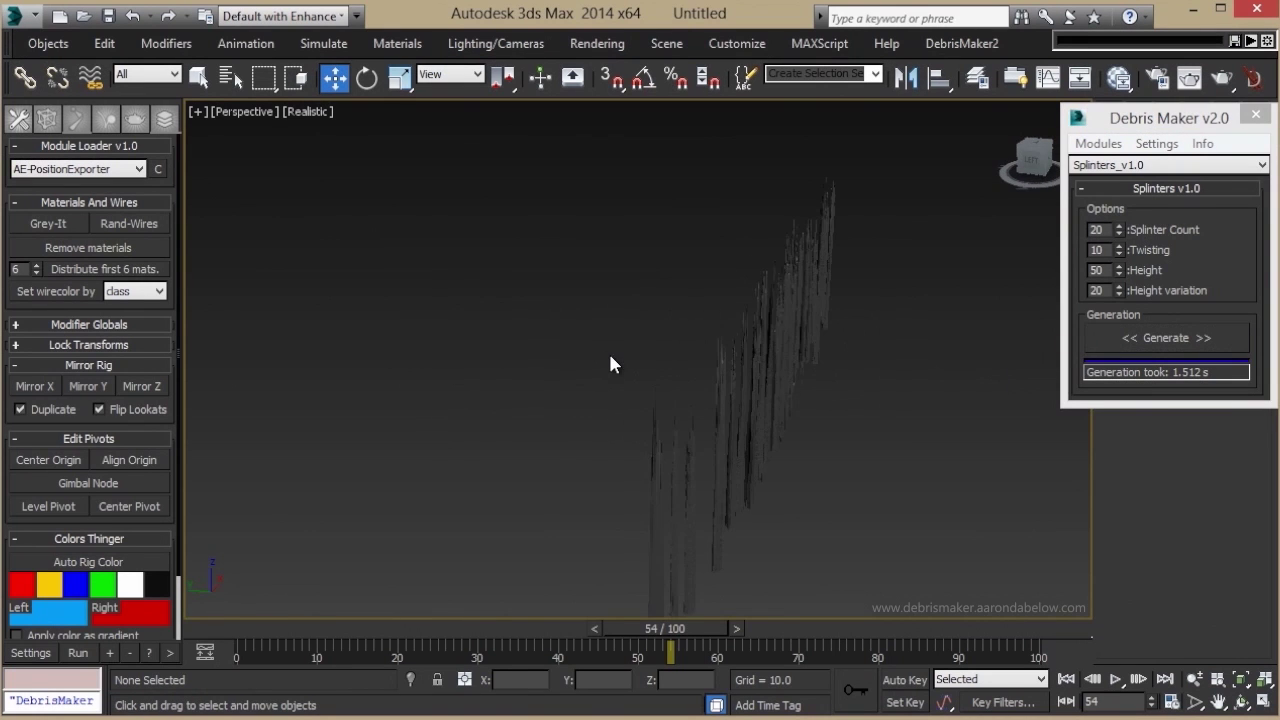
Turn on edged faces to show mesh edges on the 20 splinters
key(F4)
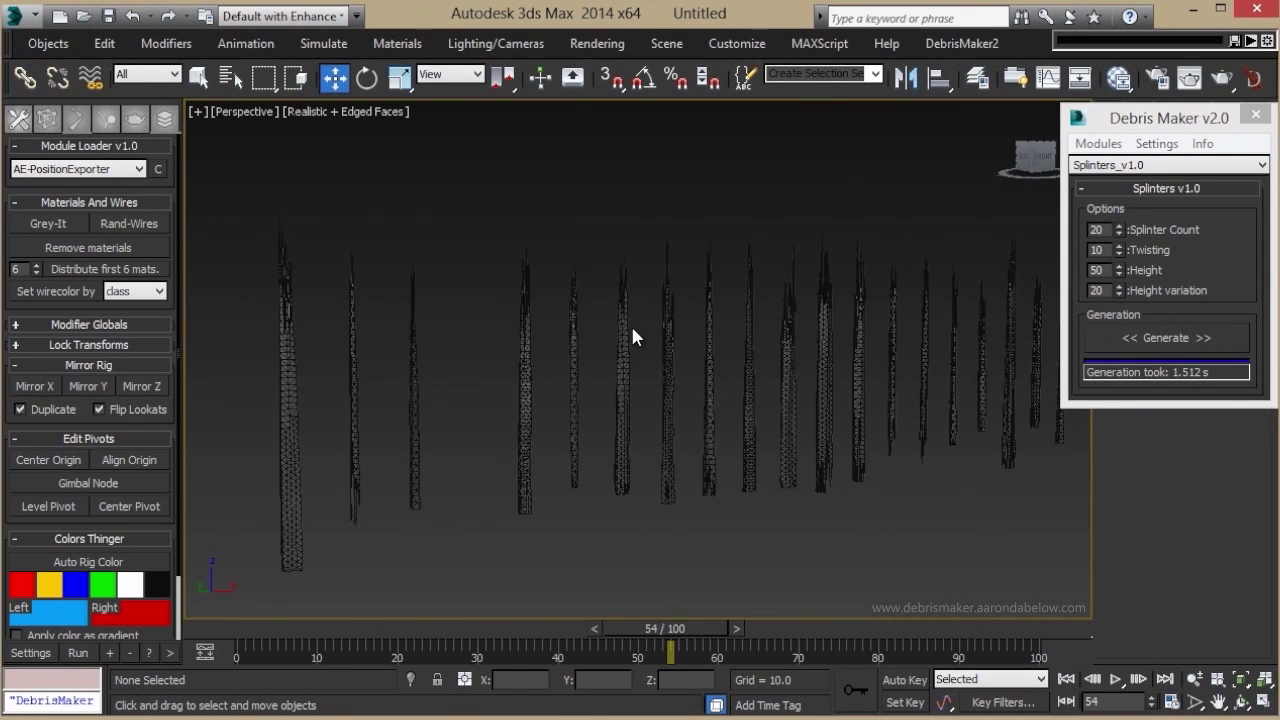